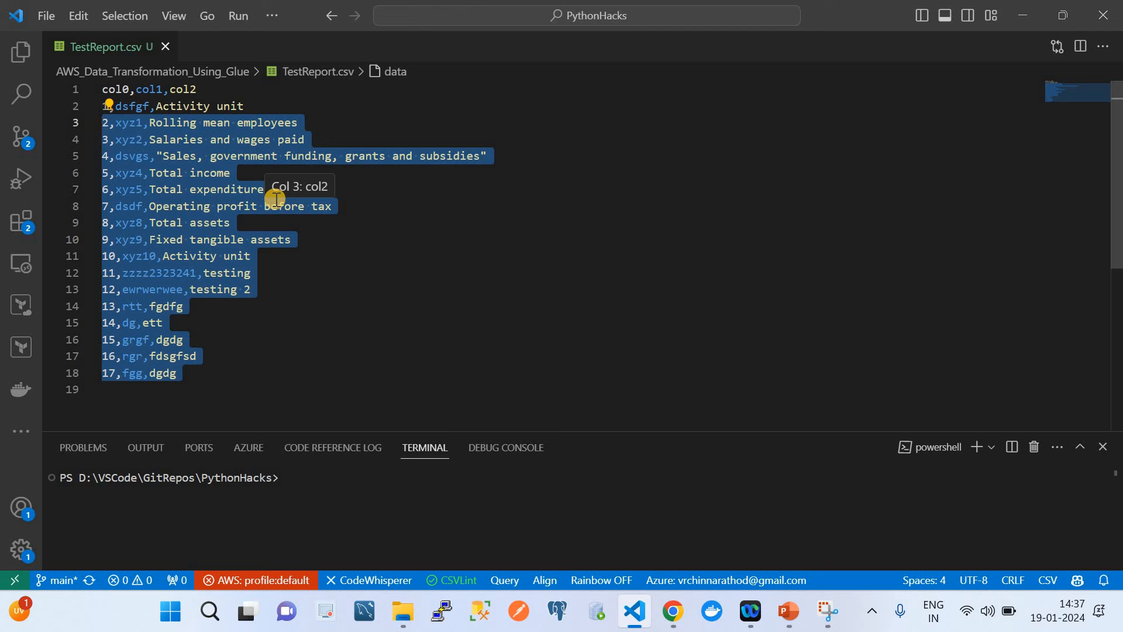
Step: Review the databucketsourceside bucket and the AWS Glue Studio jobs page in Chrome, comparing them with the ETL architecture slide in PowerPoint
left_click(673, 611)
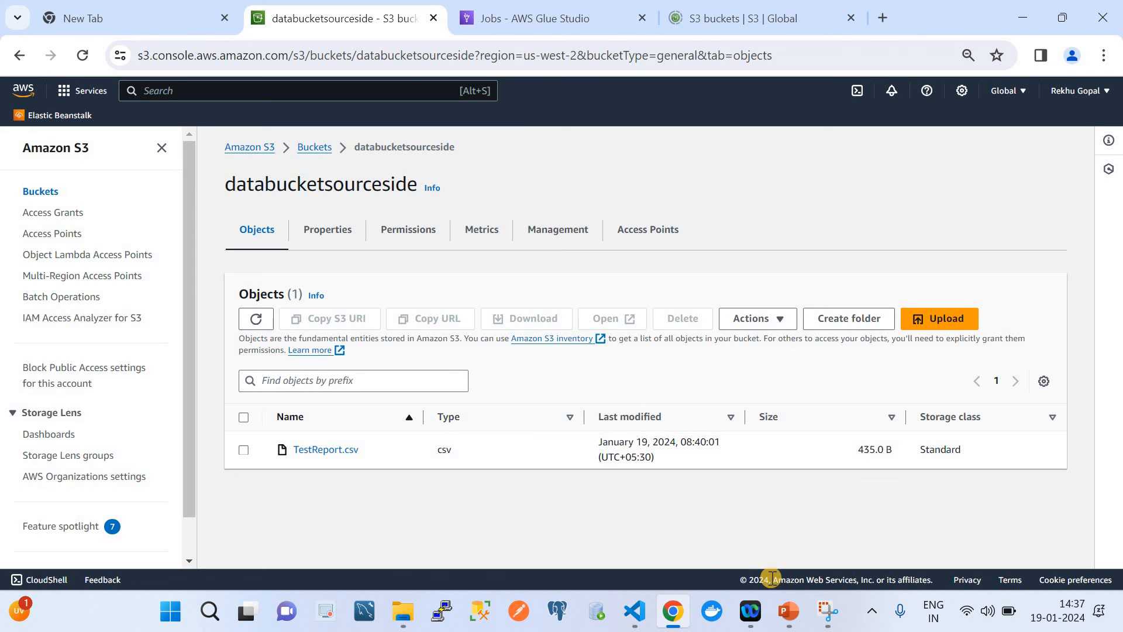
left_click(803, 616)
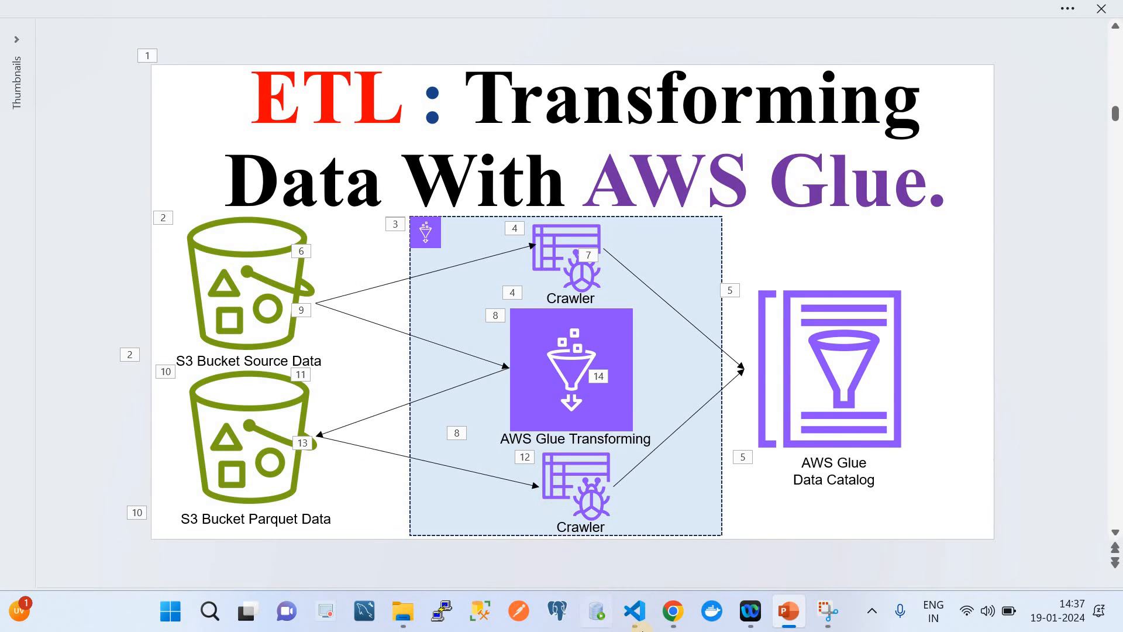
left_click(672, 616)
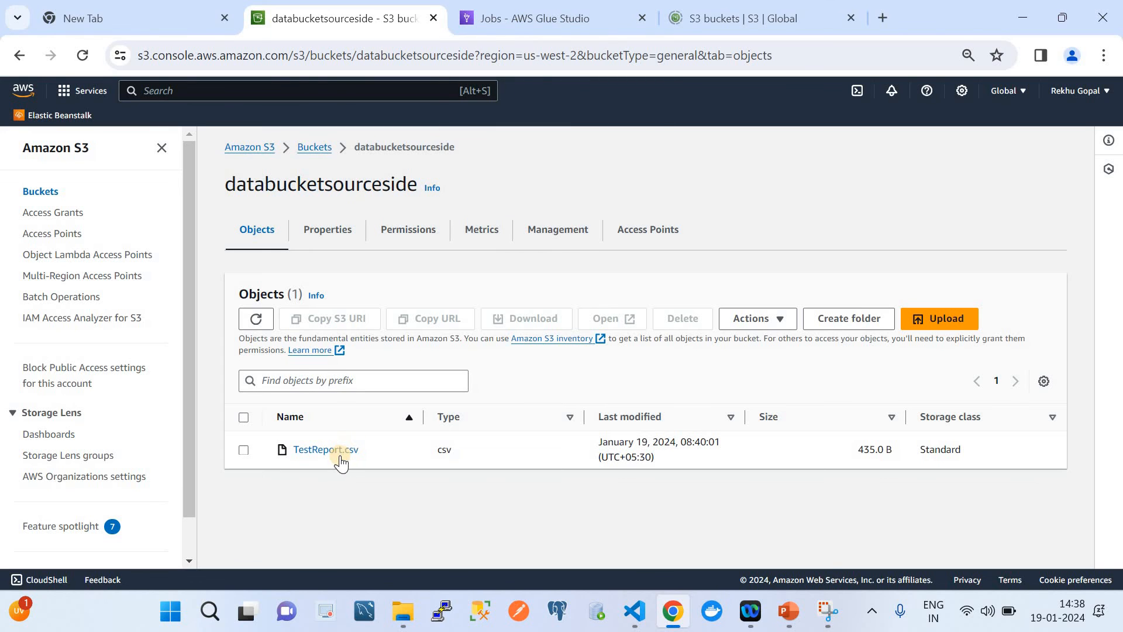
left_click(522, 8)
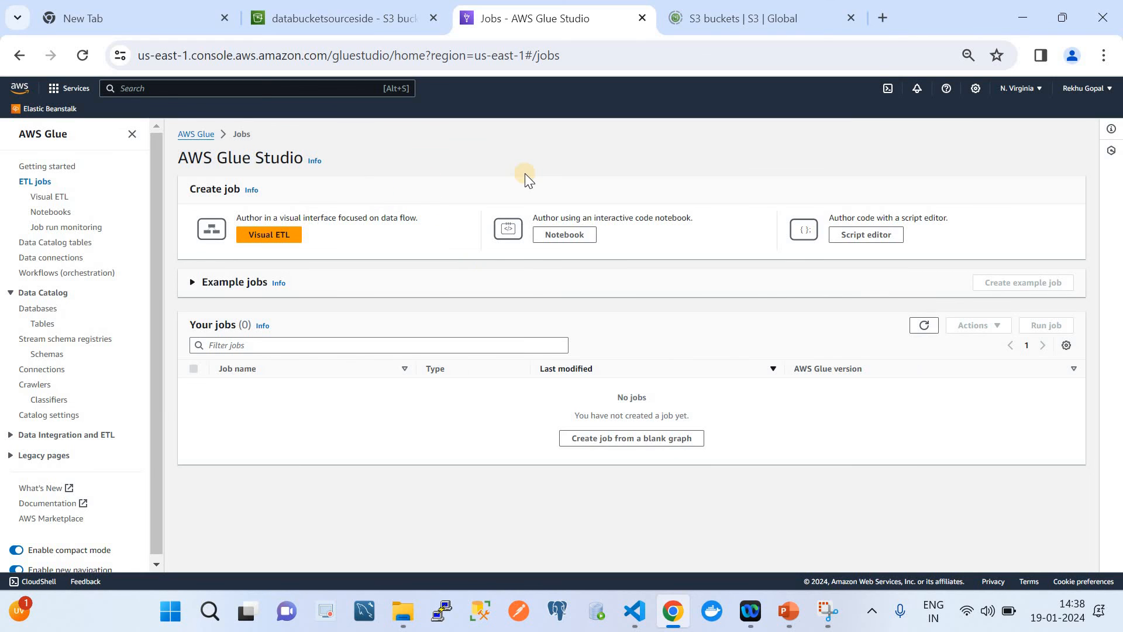
left_click(85, 58)
left_click(345, 19)
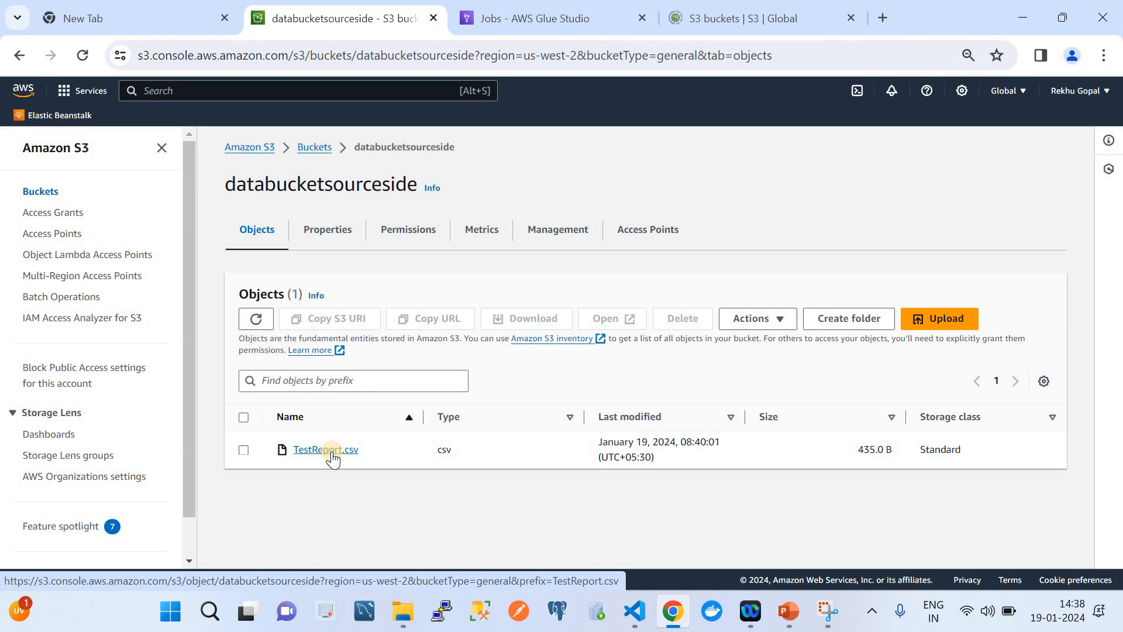
left_click(788, 611)
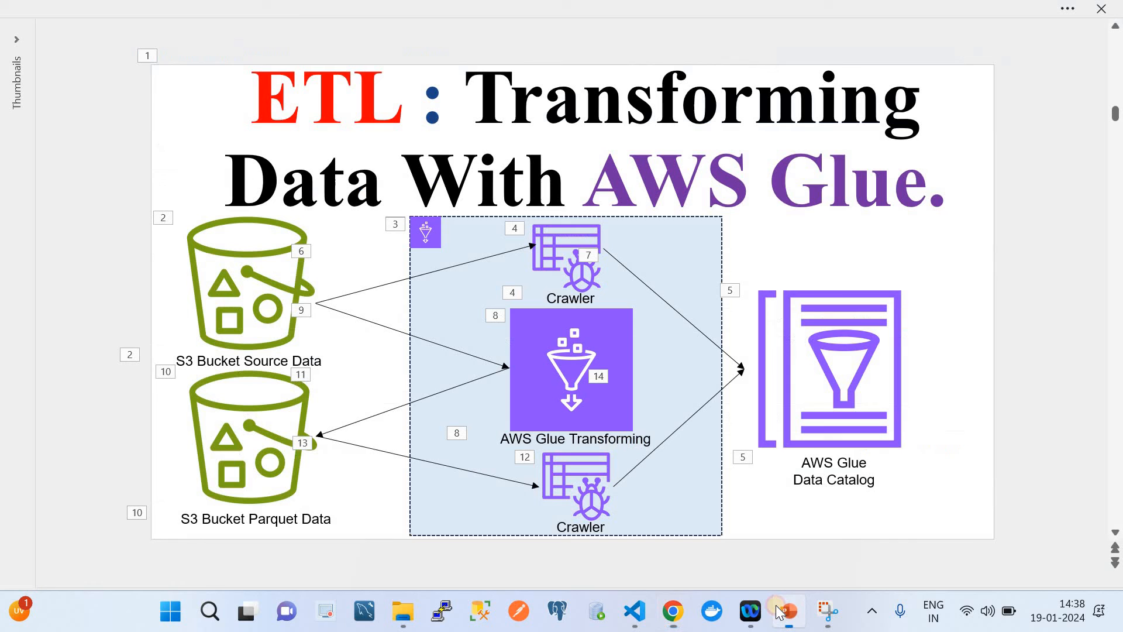
left_click(673, 610)
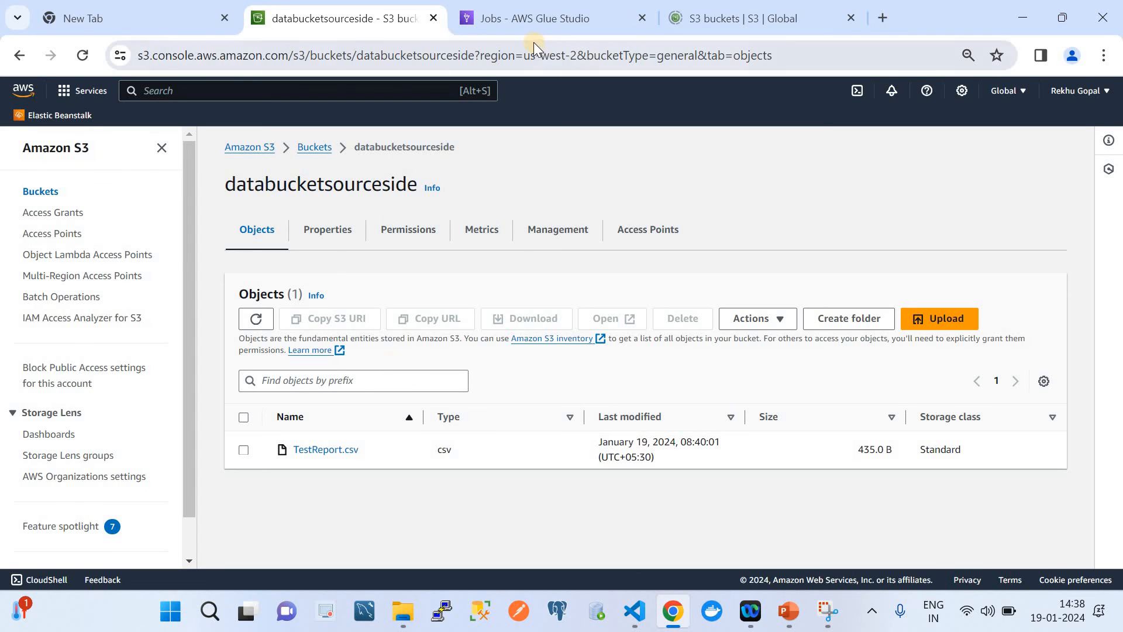
Step: Start a new crawler in AWS Glue named SOURCEDATA and proceed to its data source settings
left_click(524, 20)
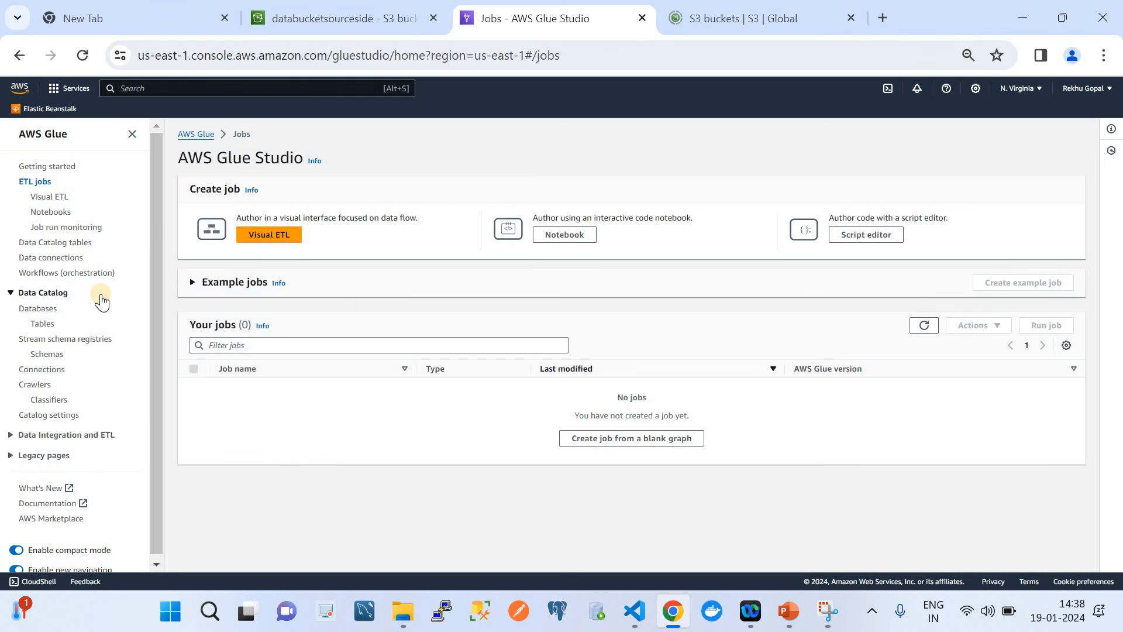
left_click(40, 386)
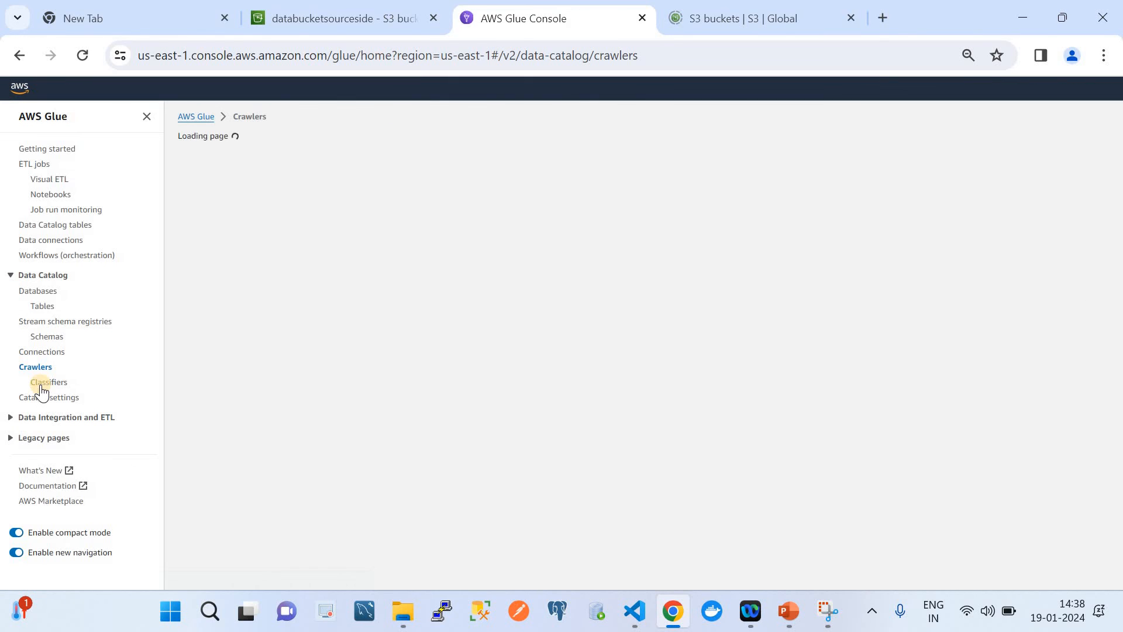
left_click(1036, 202)
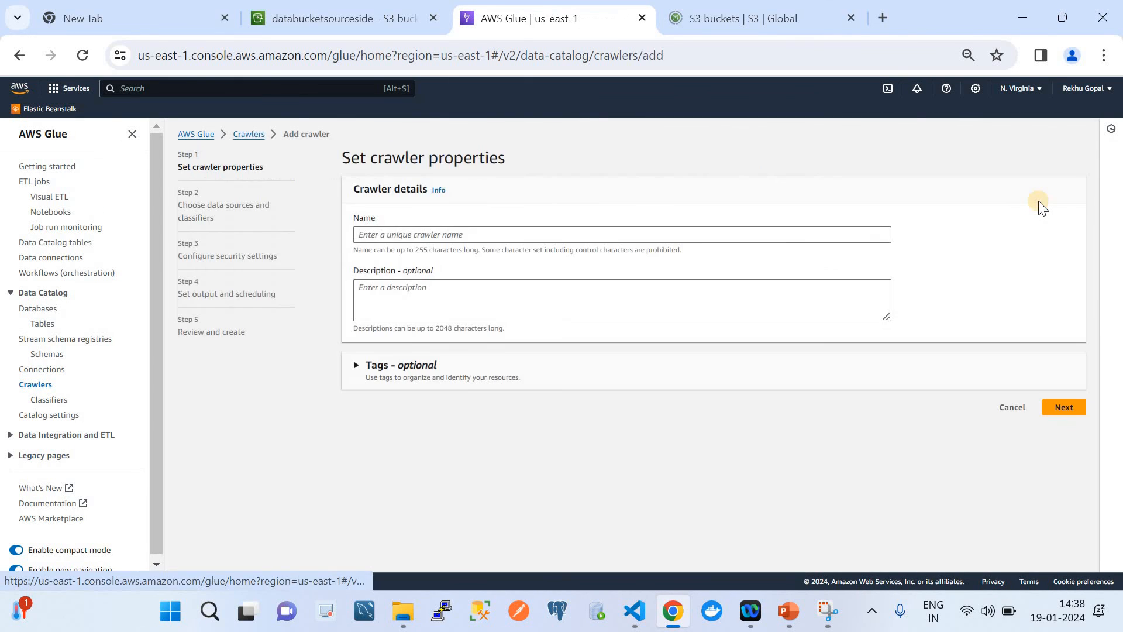
left_click(470, 233)
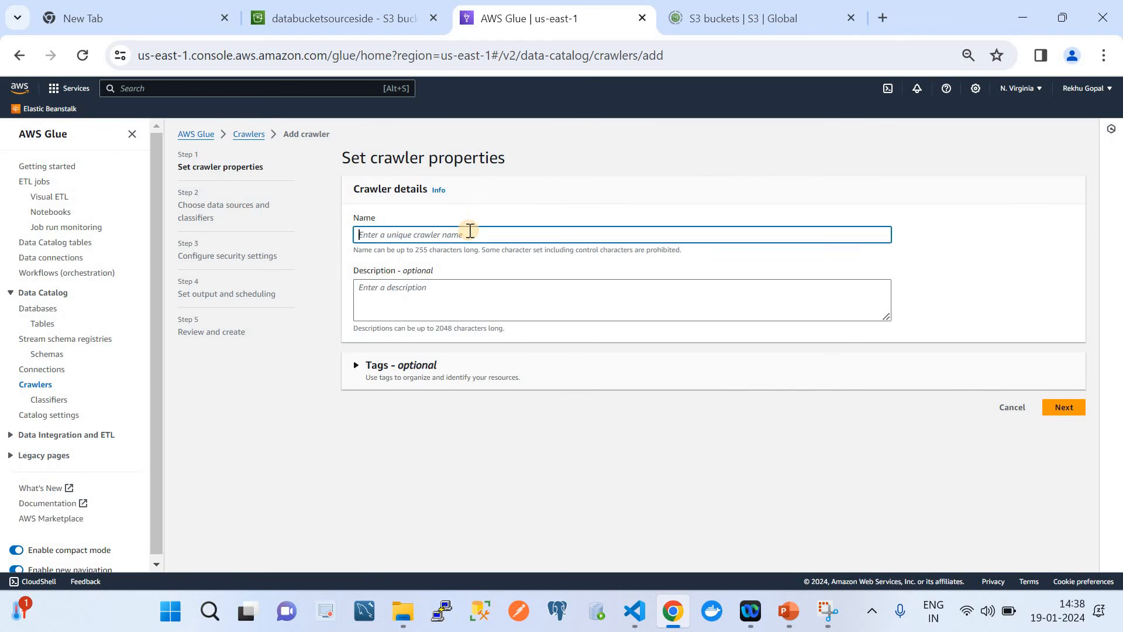
type("SOURCEDATA")
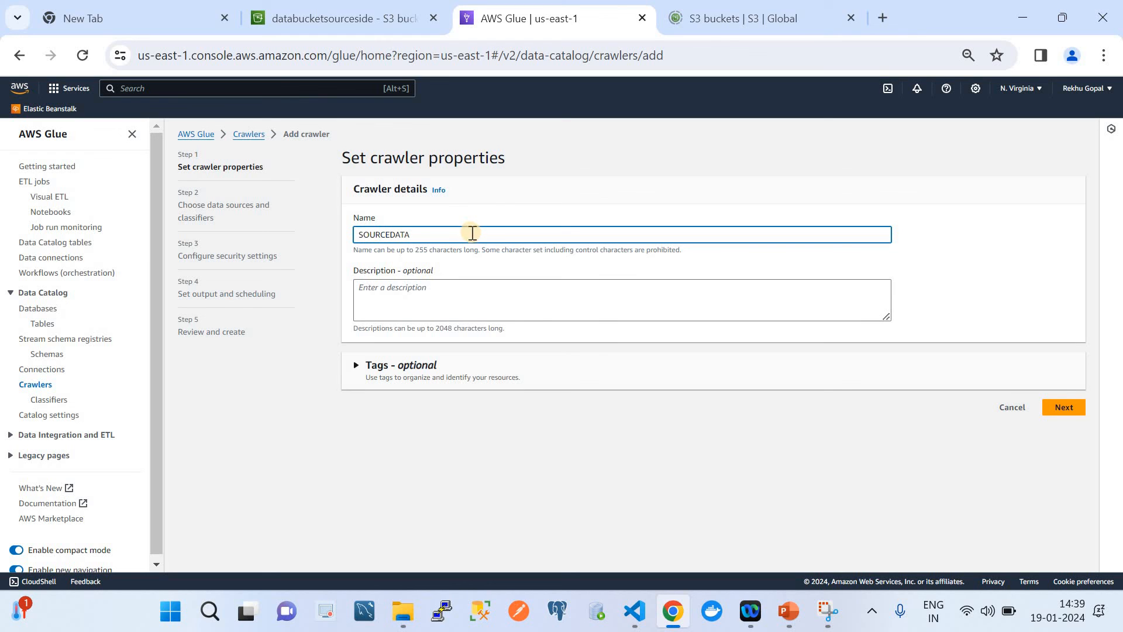
left_click(1062, 400)
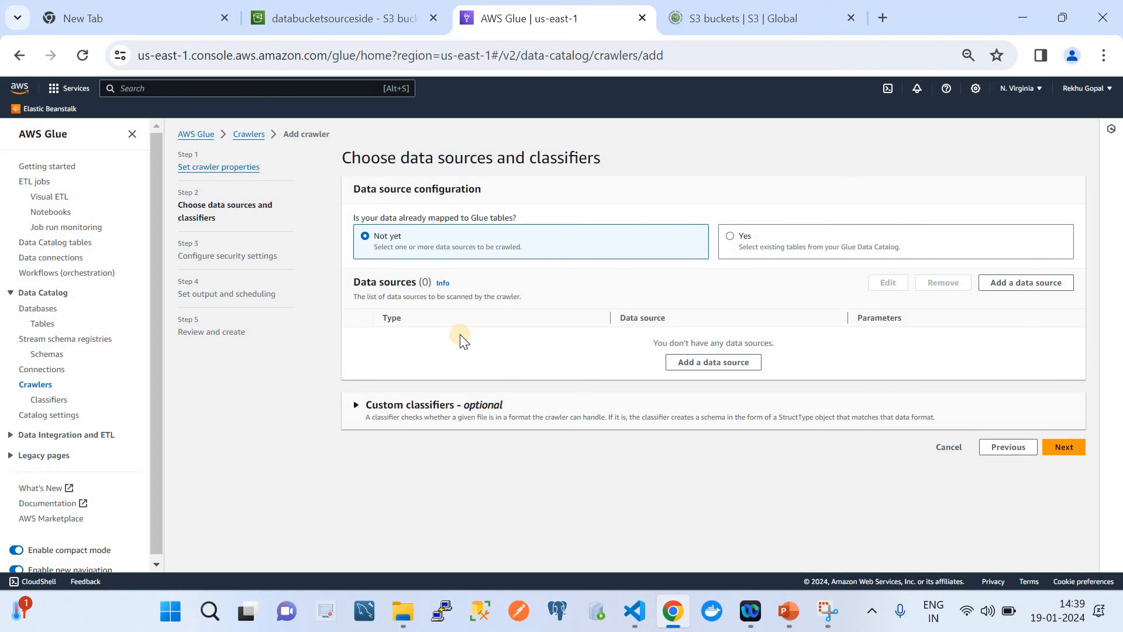
Step: Add the S3 path s3://databucketsourceside/ as the crawler's data source and continue to the security settings
left_click(685, 366)
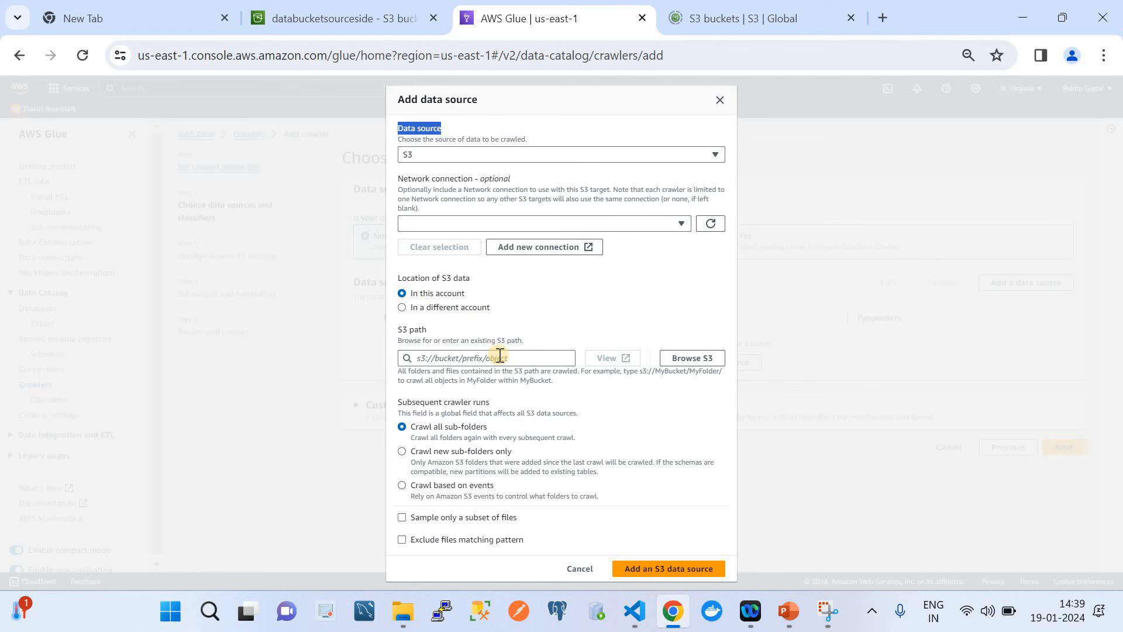
left_click(685, 358)
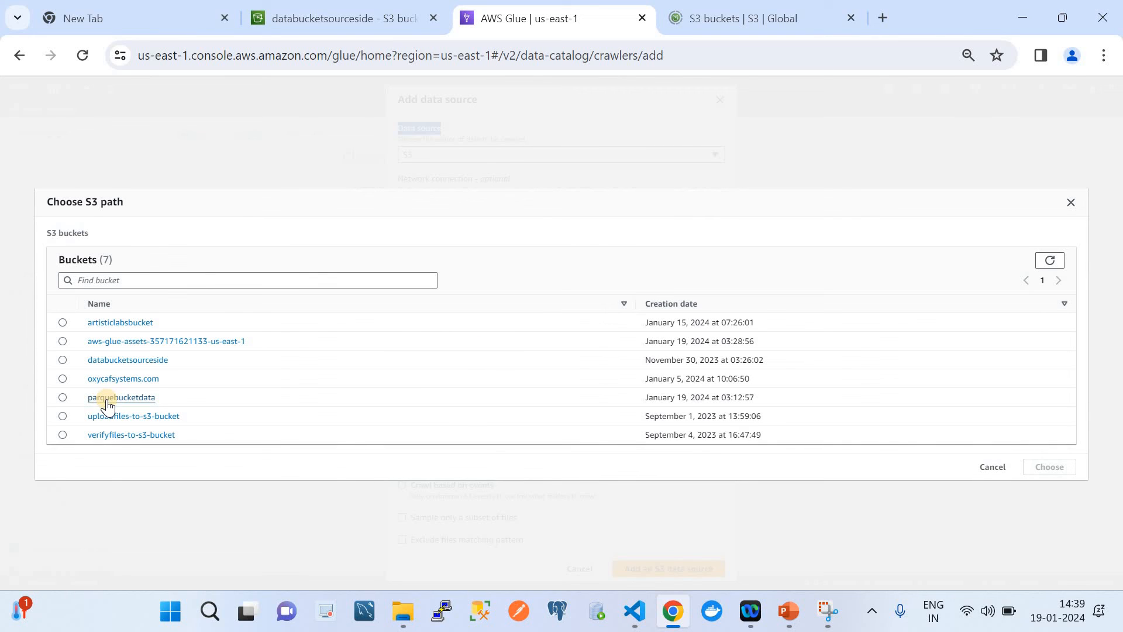
left_click(62, 360)
left_click(1042, 468)
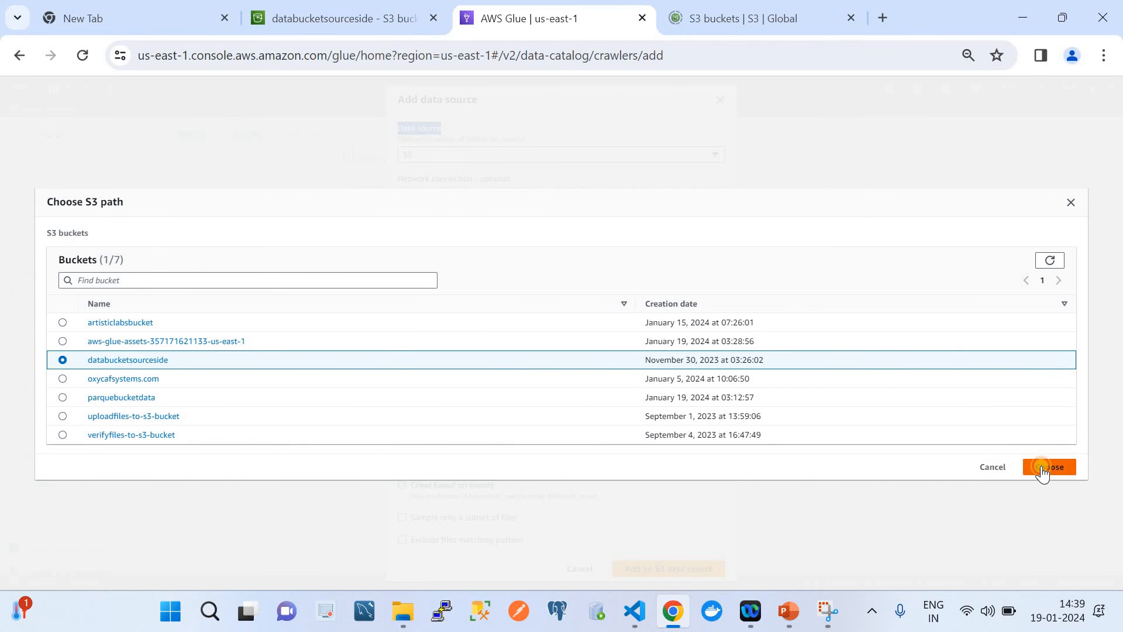
type("//databucketsourceside/")
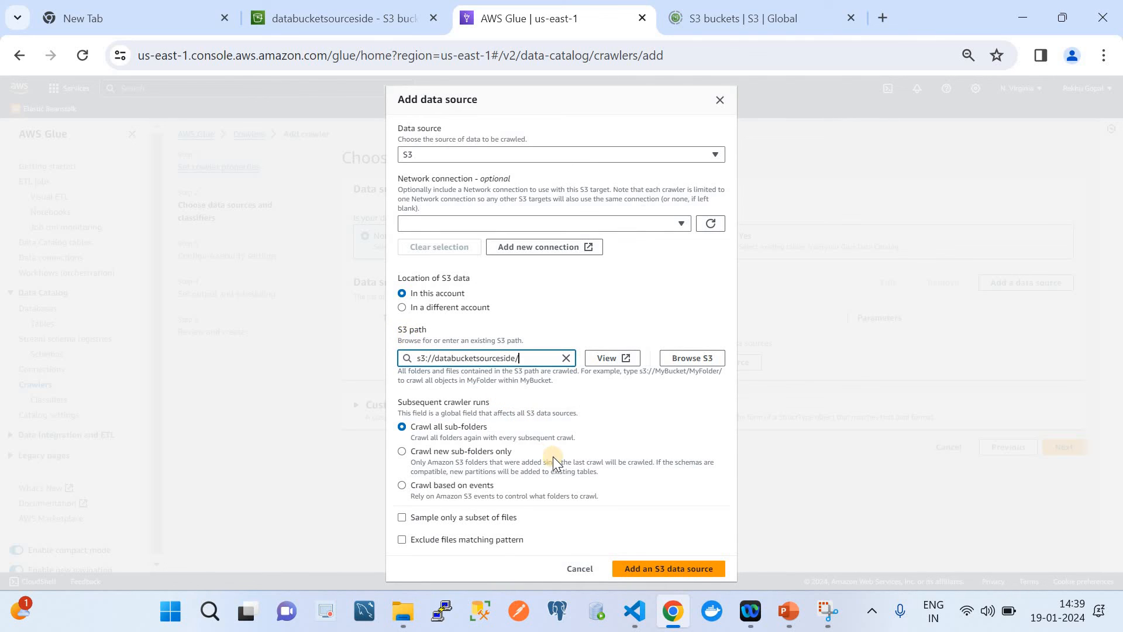
left_click(664, 570)
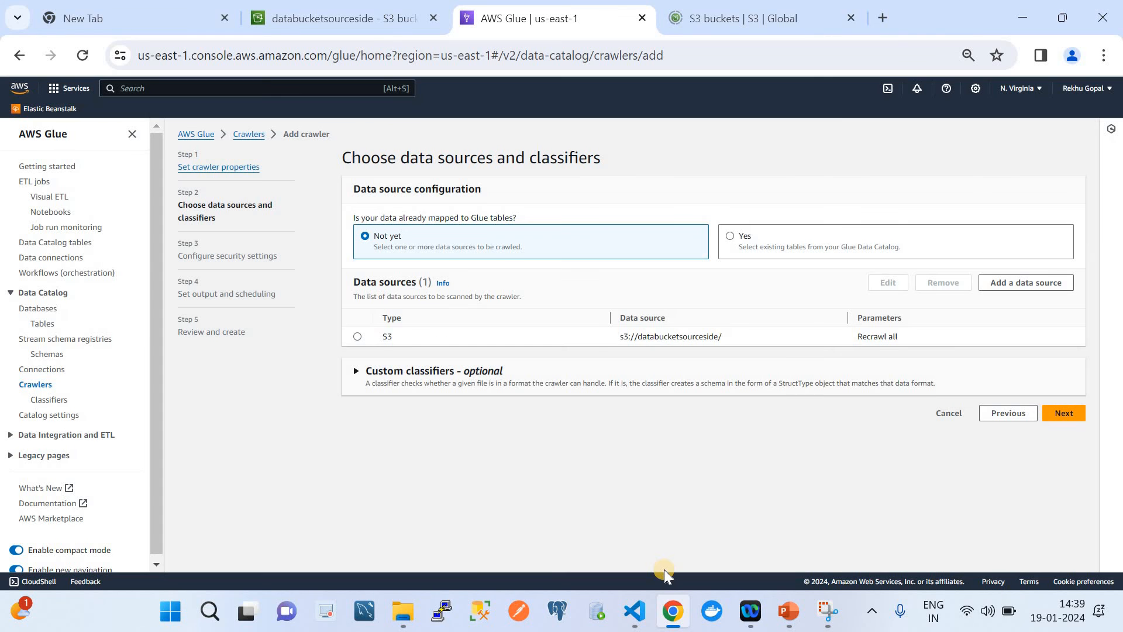
left_click(1063, 423)
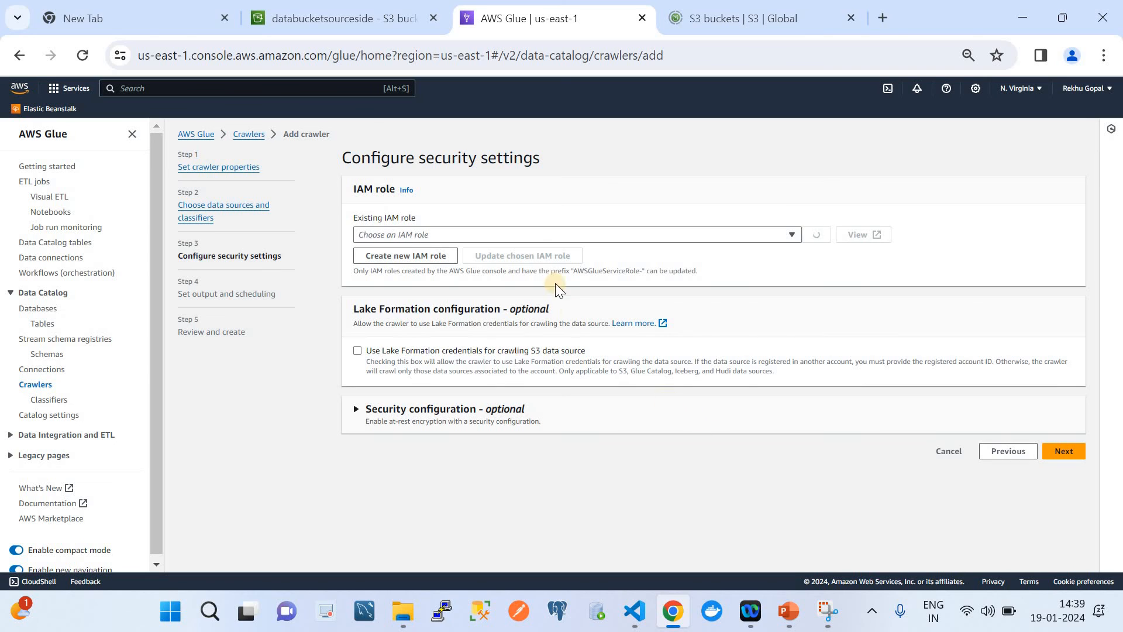
Step: Assign the existing IAM role ETLlambdaAccessRole to the crawler and continue to output and scheduling
left_click(515, 234)
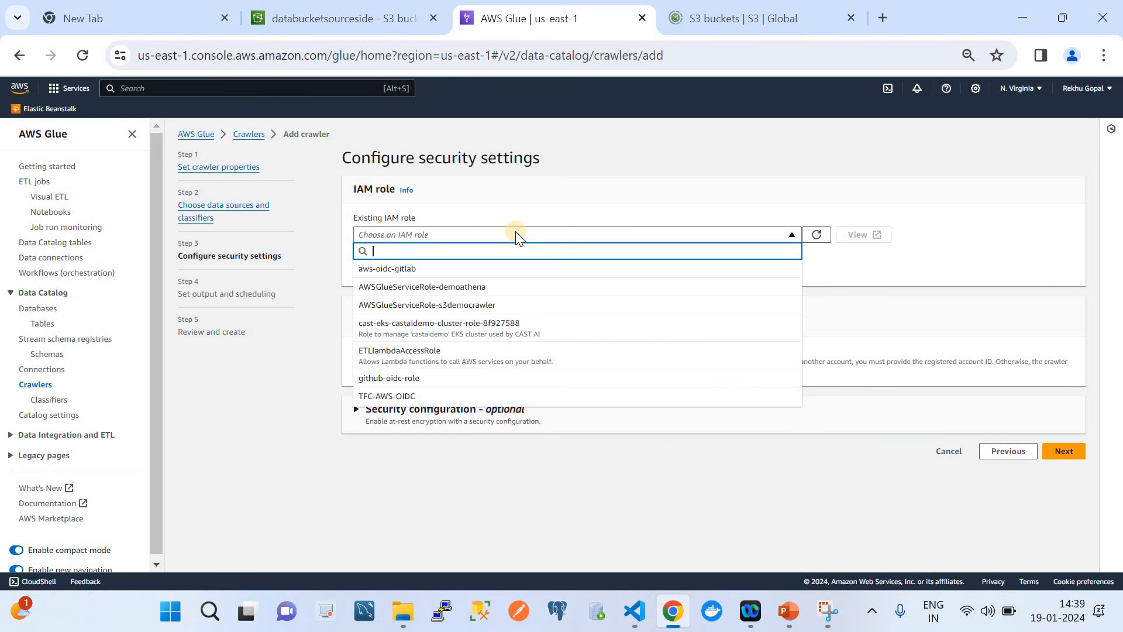
left_click(483, 354)
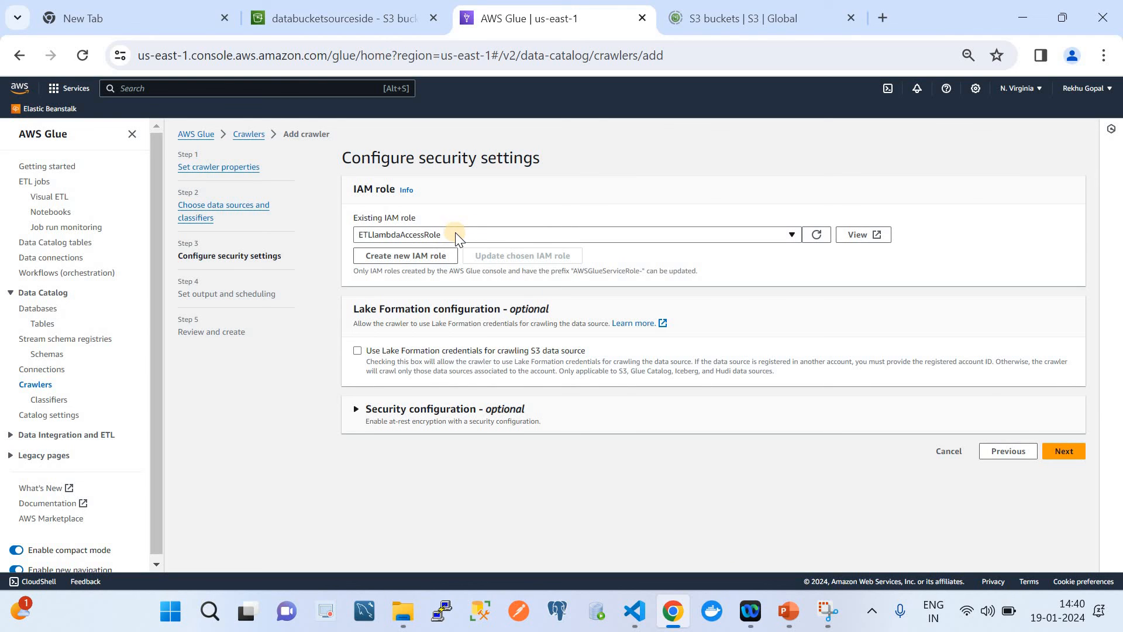
left_click(1062, 450)
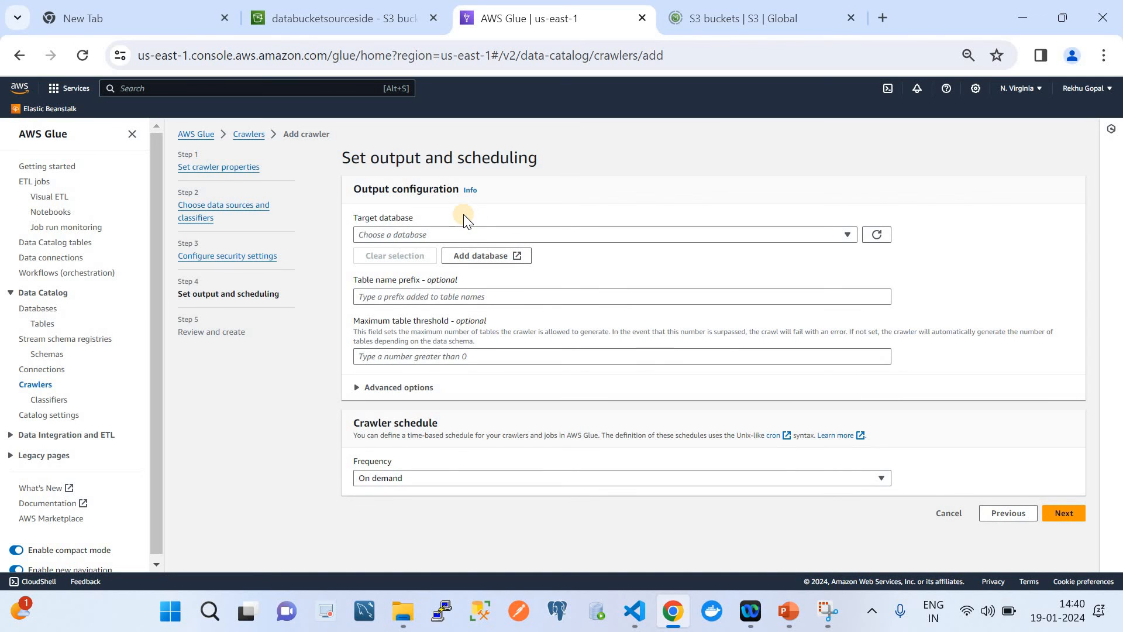
Step: Check the ETL slide in PowerPoint, return to Chrome and create a Glue database named demodb for the crawler's output
left_click(788, 611)
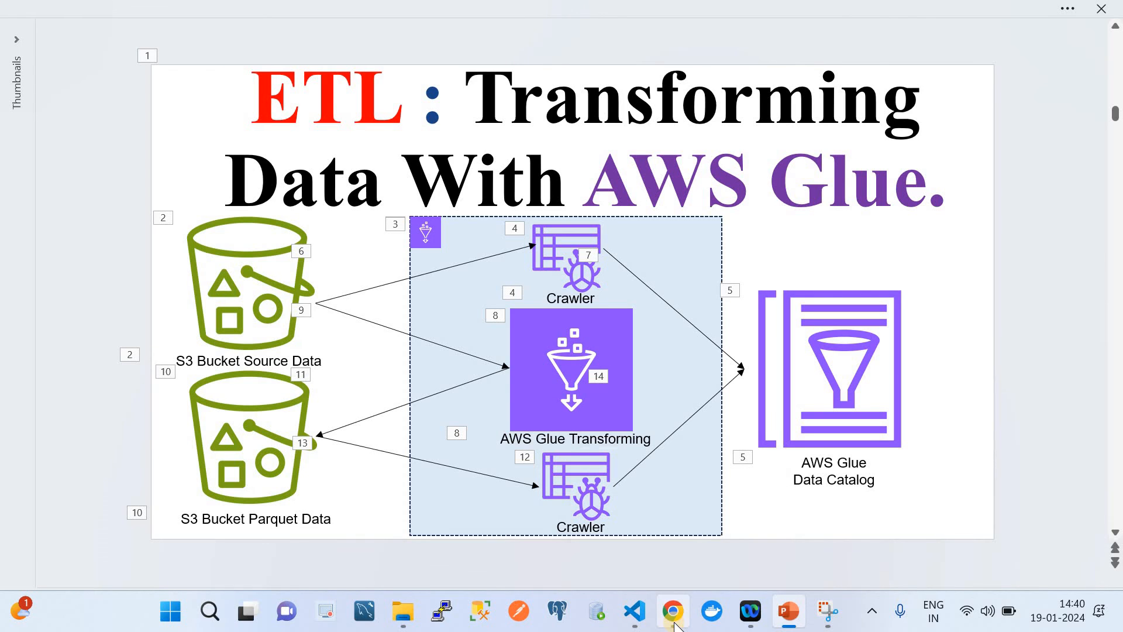
left_click(674, 622)
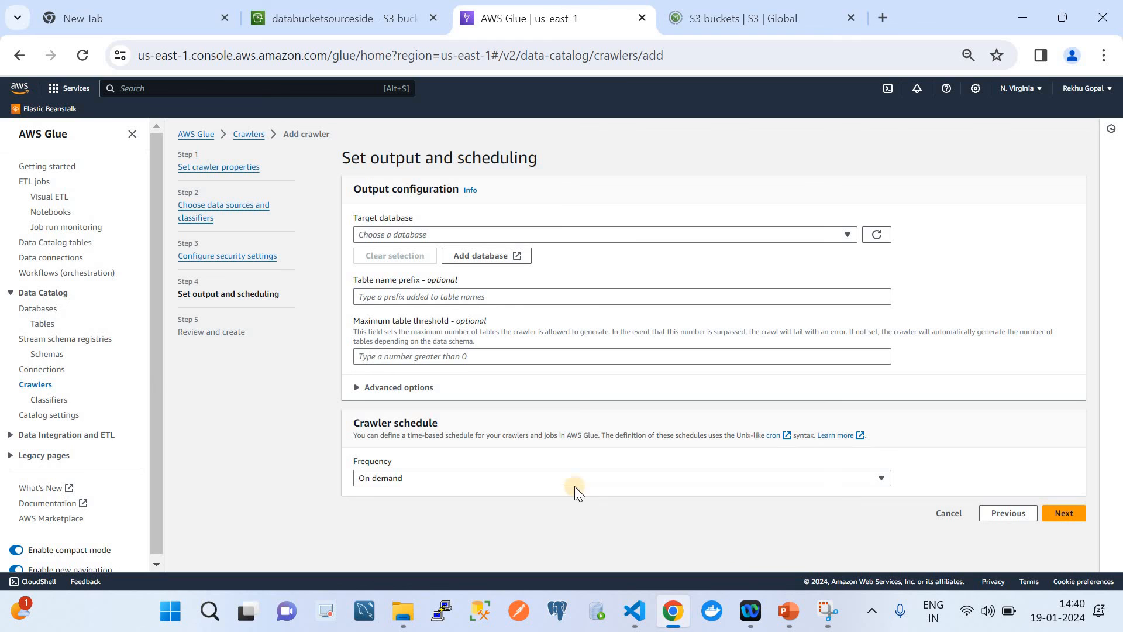
left_click(467, 263)
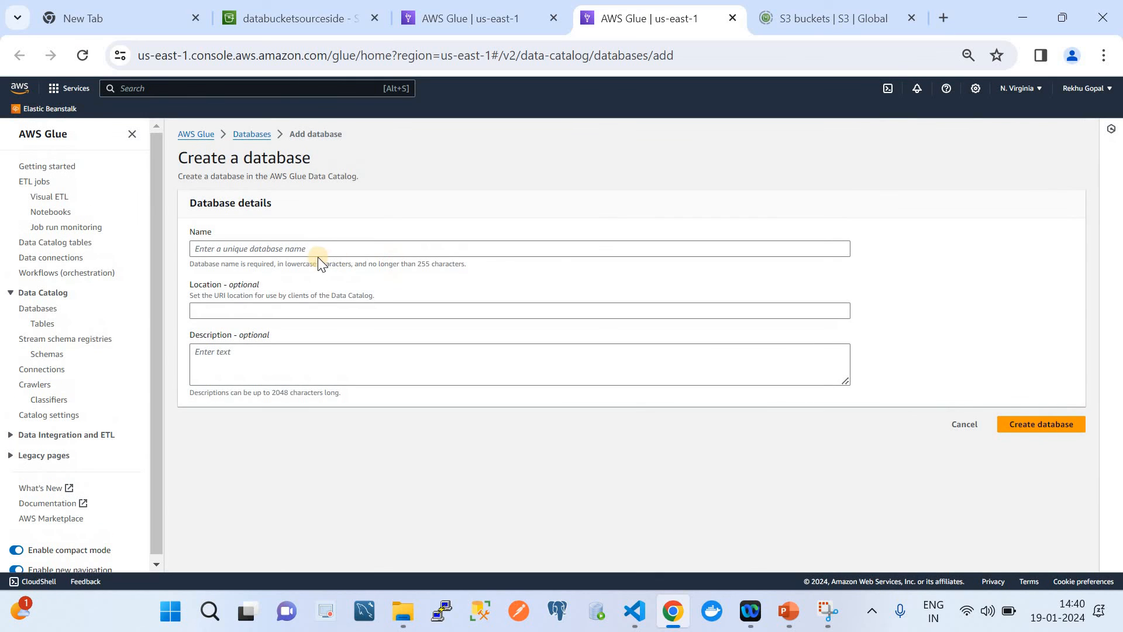
left_click(318, 255)
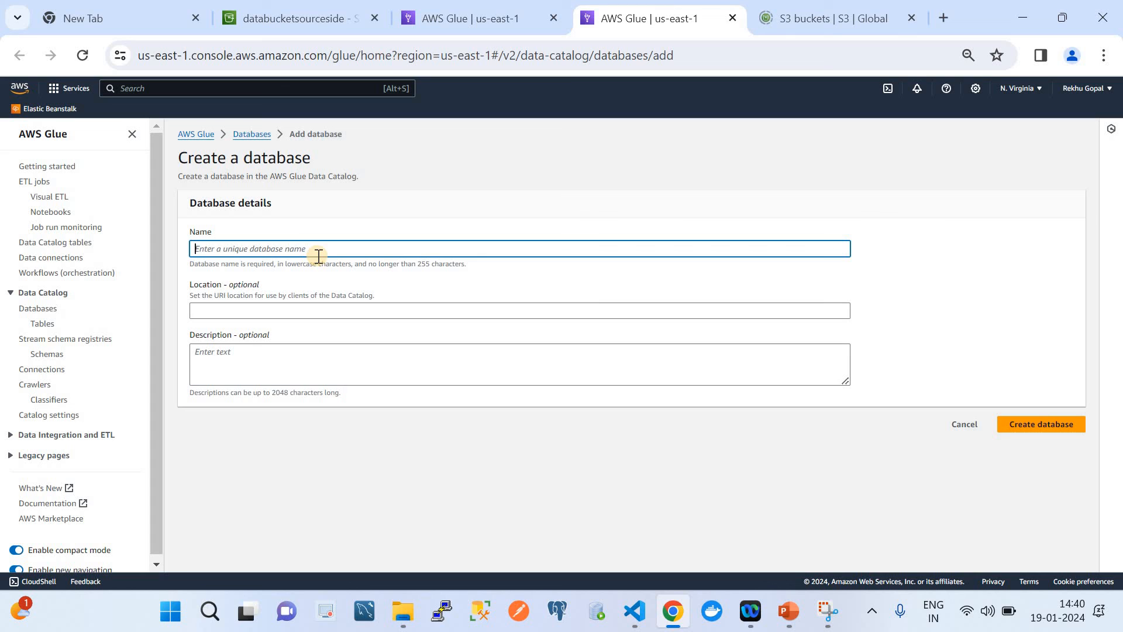
type("demodb")
left_click(1040, 432)
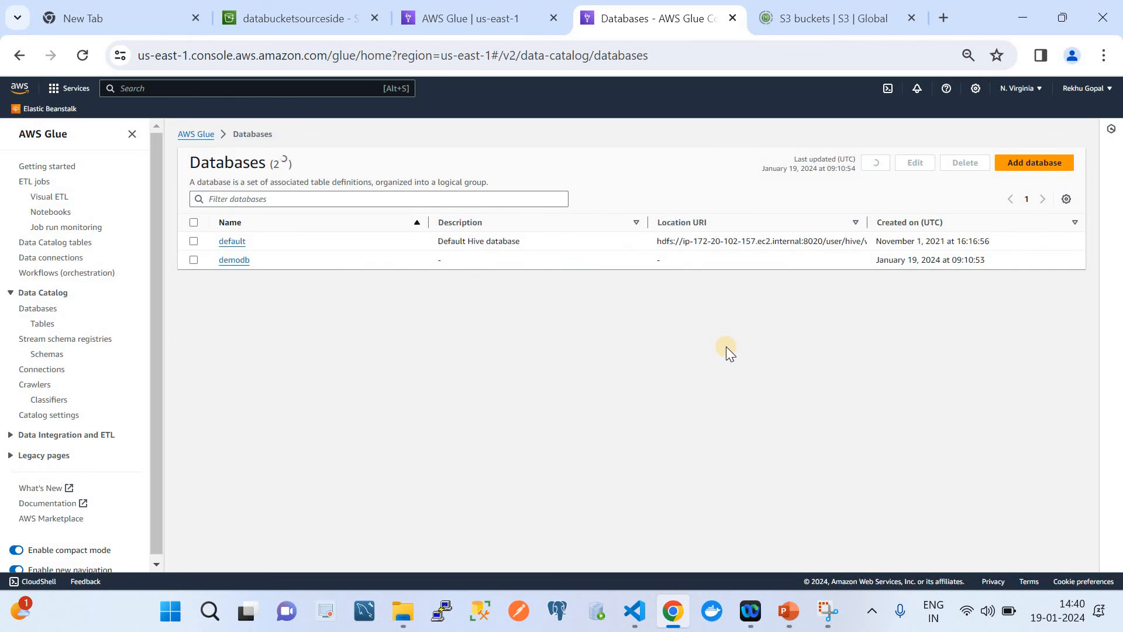
Step: Set demodb as the crawler's target database without a table name prefix and proceed to the review
left_click(489, 8)
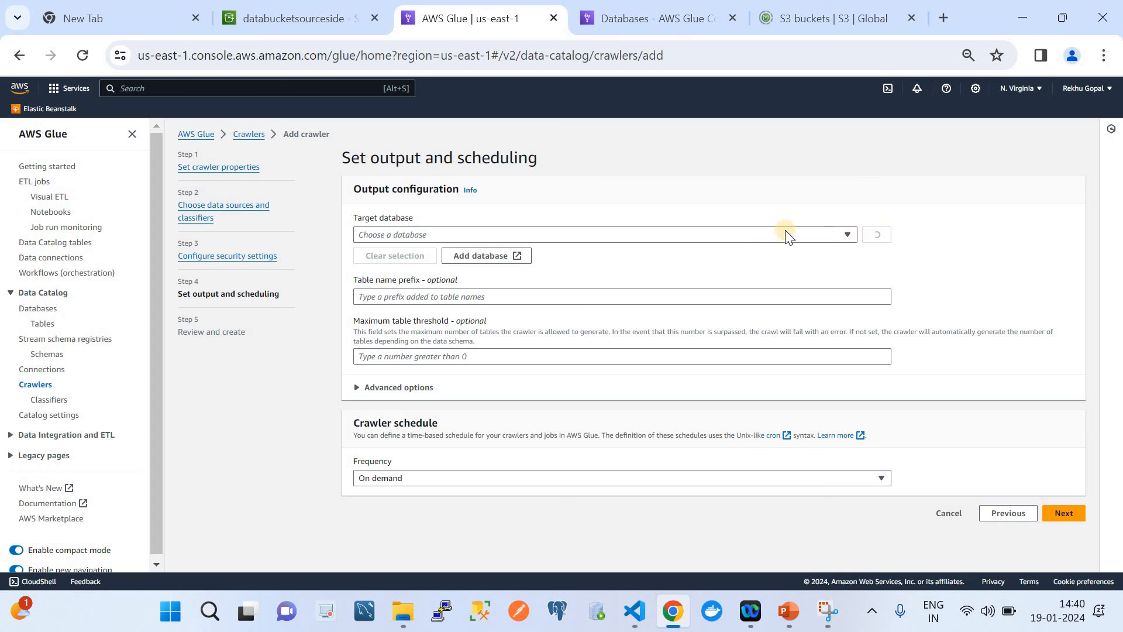
left_click(731, 234)
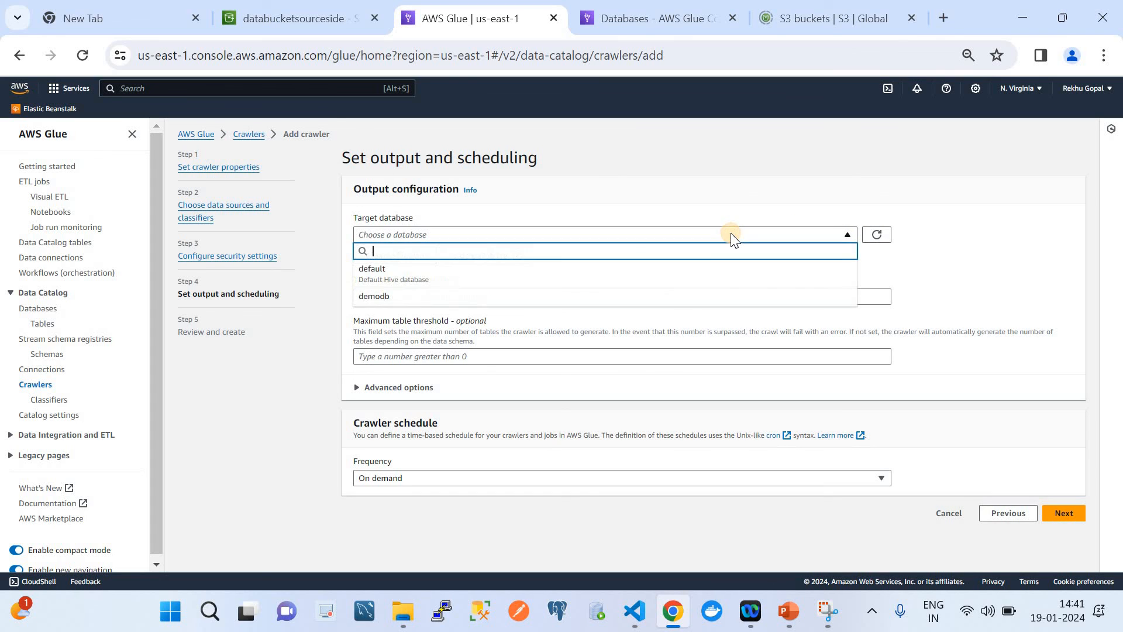
left_click(480, 296)
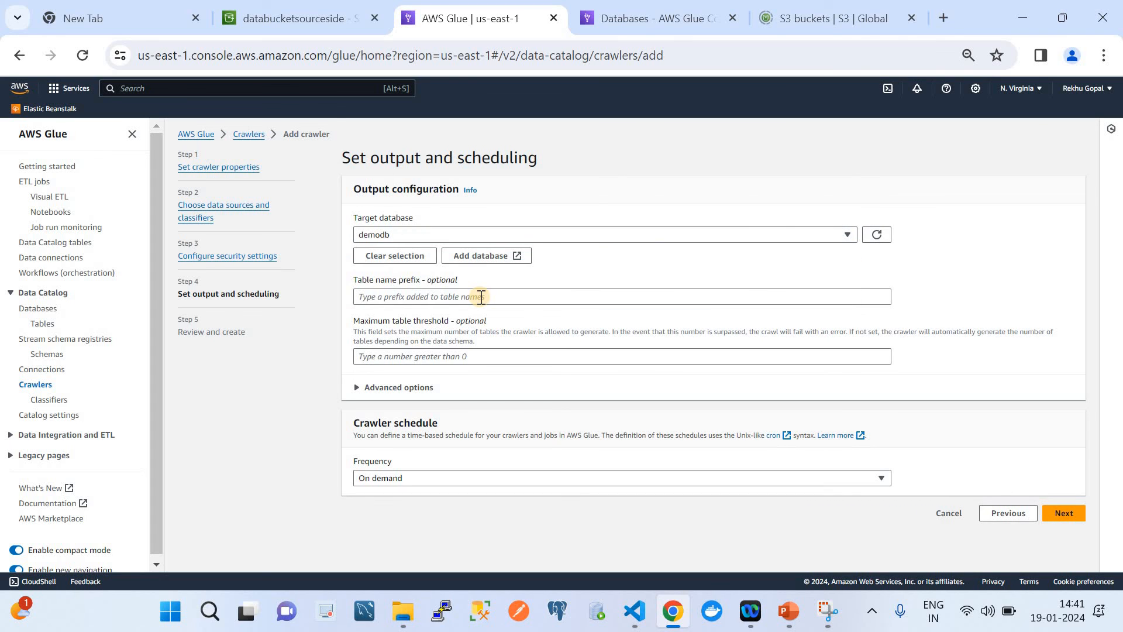
left_click(480, 297)
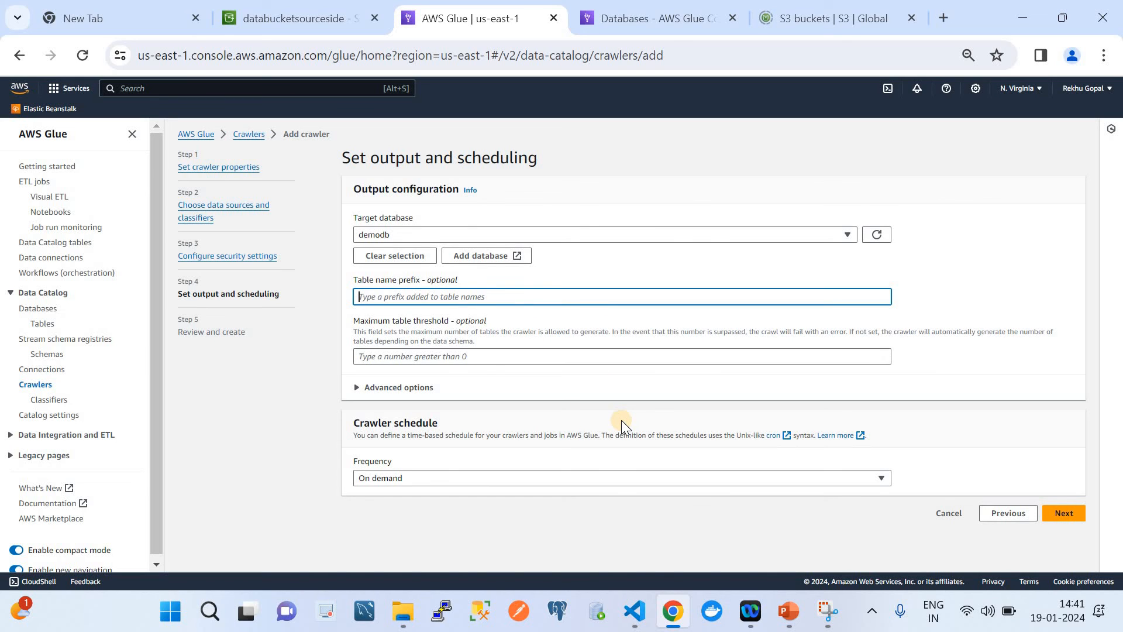
left_click(1065, 513)
Step: Create the SOURCEDATA crawler from the reviewed settings and refresh the list of crawlers
scroll(865, 436, "down", 1)
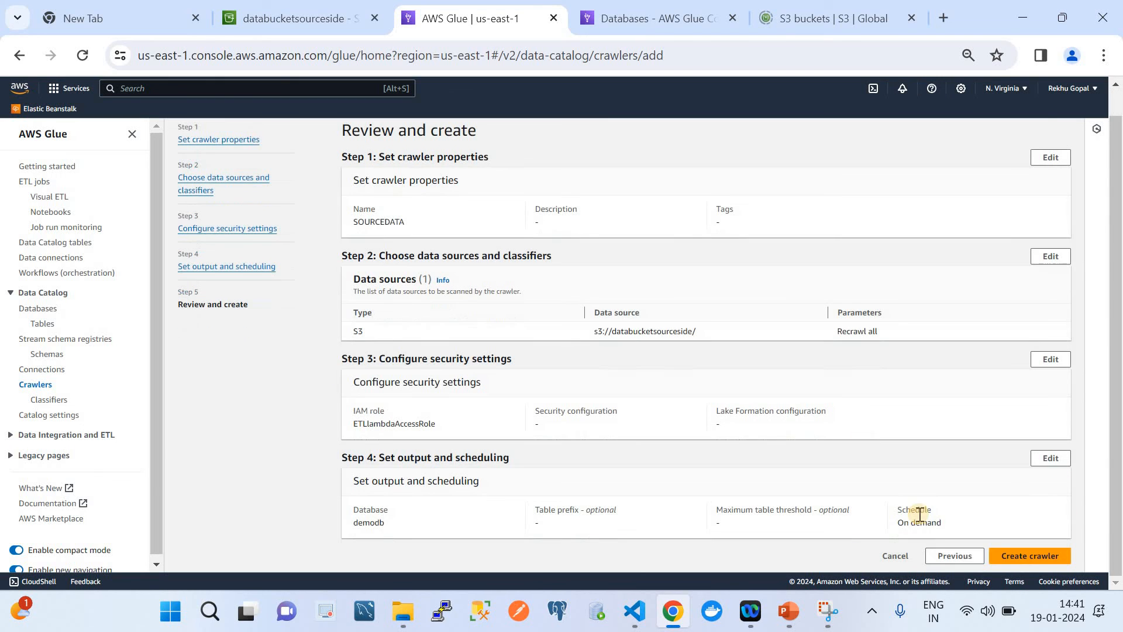
left_click(1021, 559)
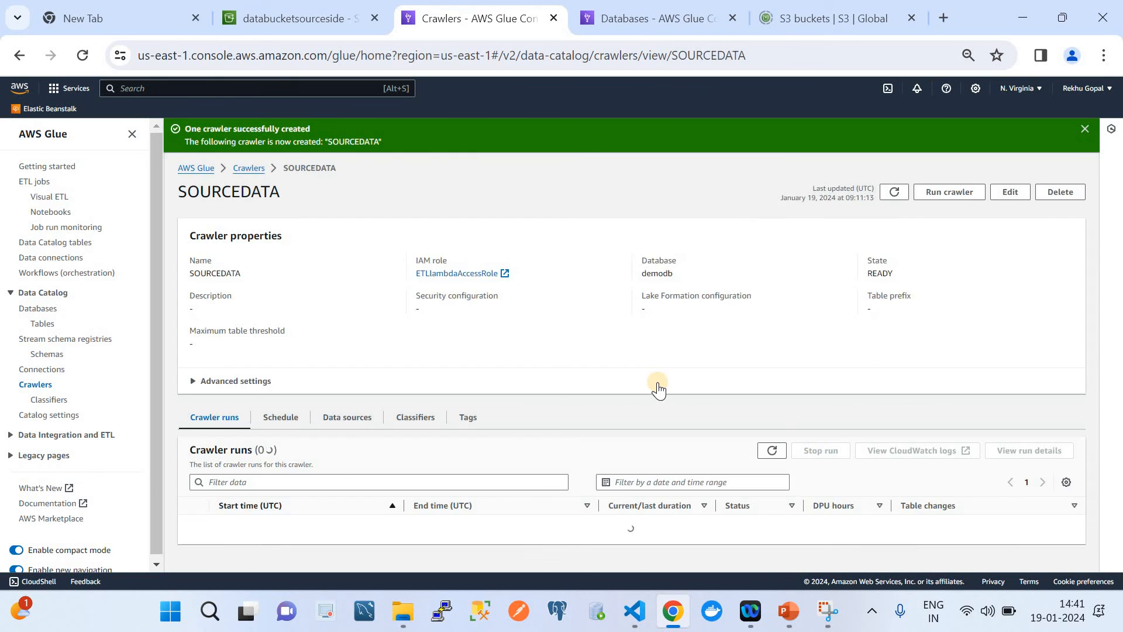
left_click(249, 169)
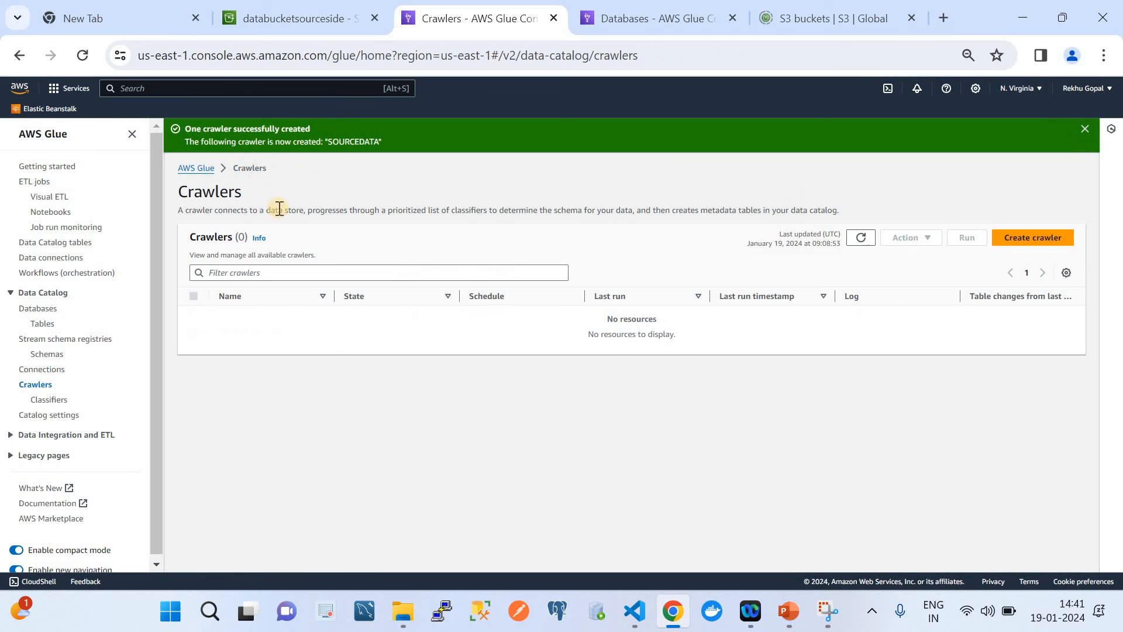
left_click(861, 237)
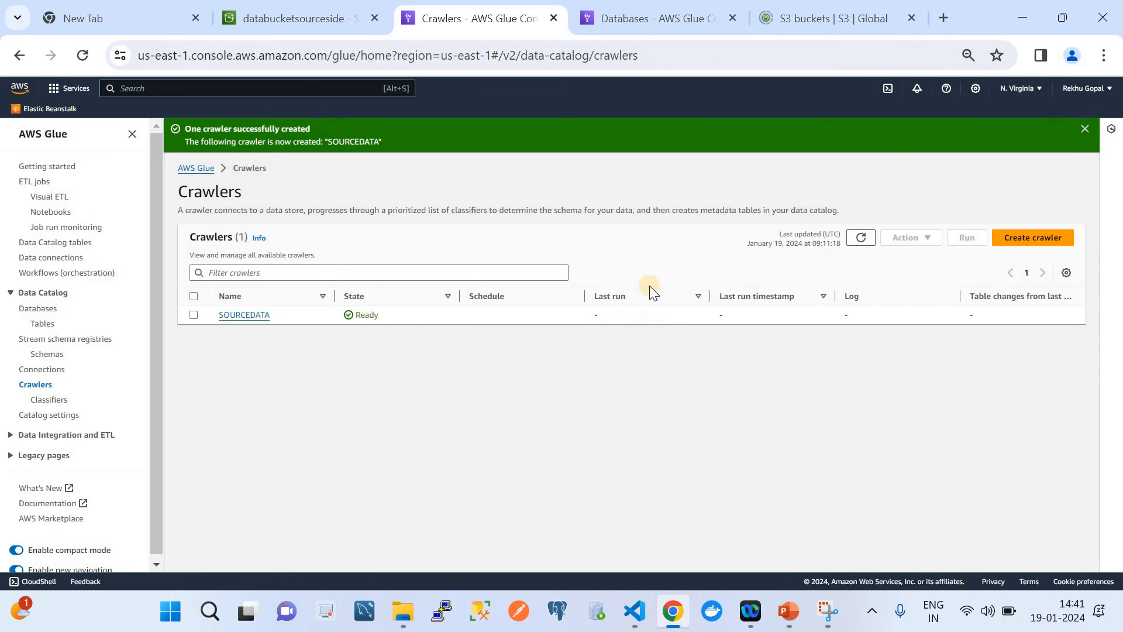
Step: Run the SOURCEDATA crawler
left_click(193, 296)
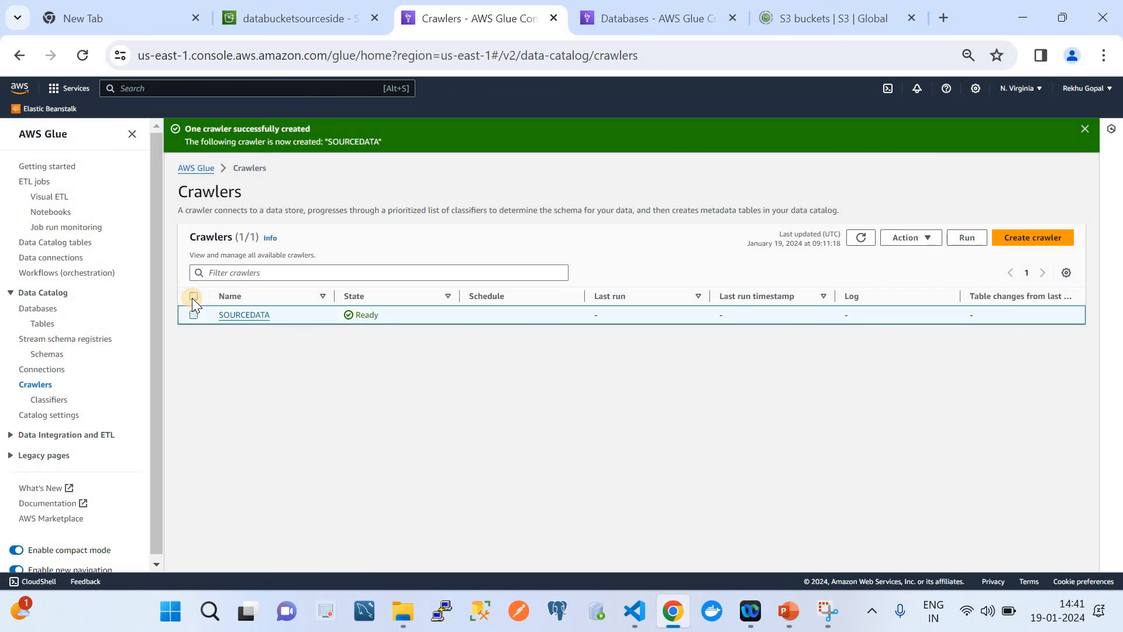
left_click(961, 241)
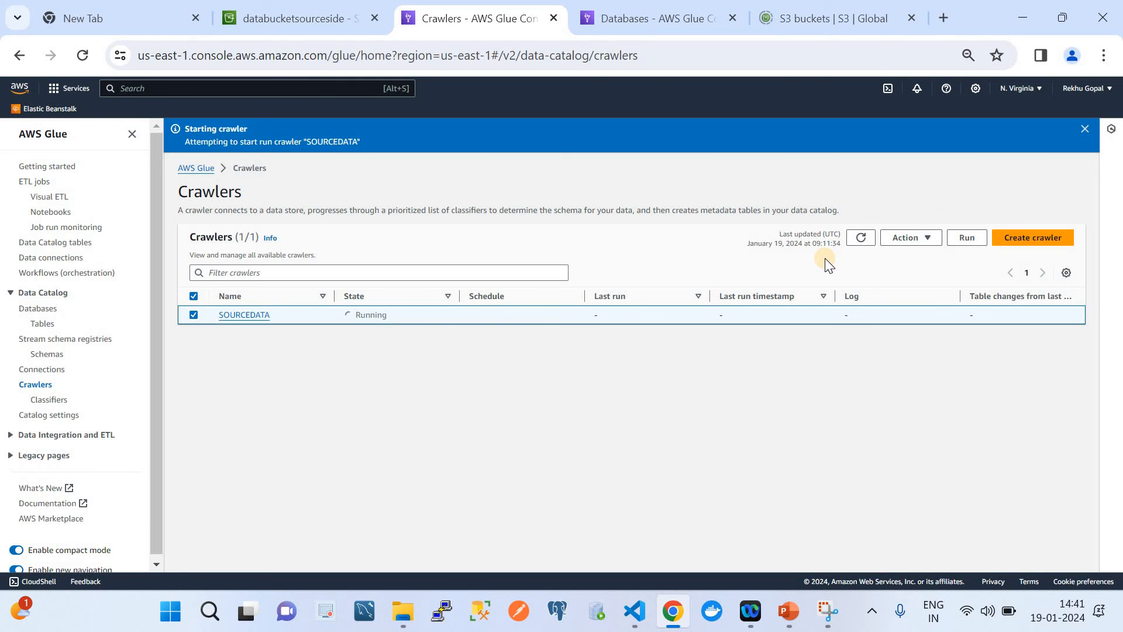
Step: Review the ETL diagram slide in PowerPoint while the crawler runs, then return to Chrome and refresh the crawler list
left_click(788, 611)
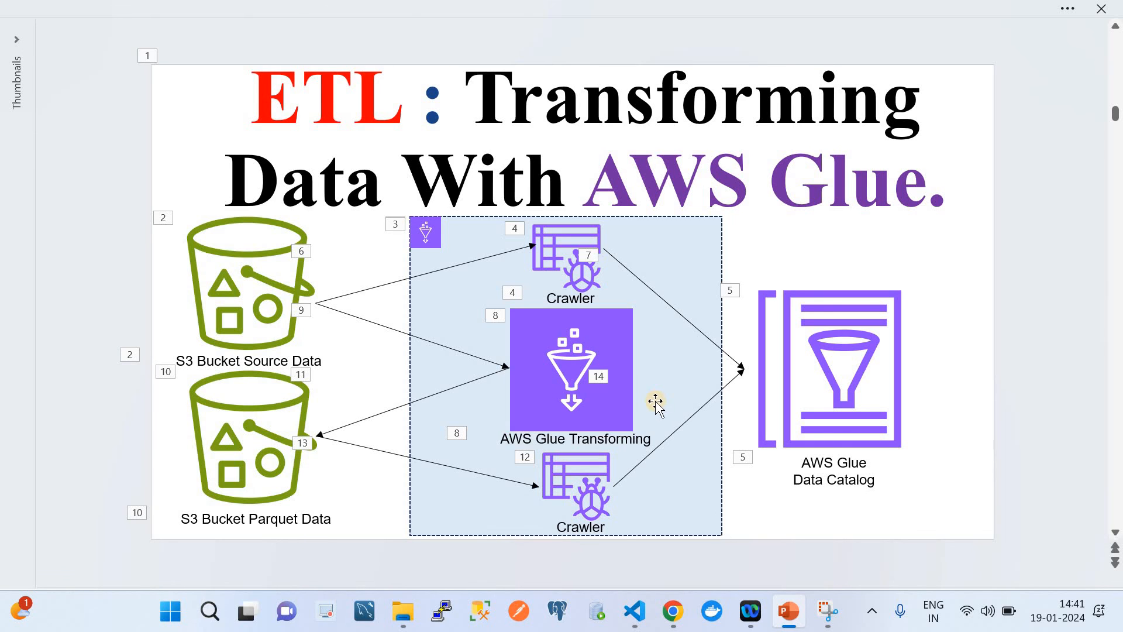
left_click(673, 624)
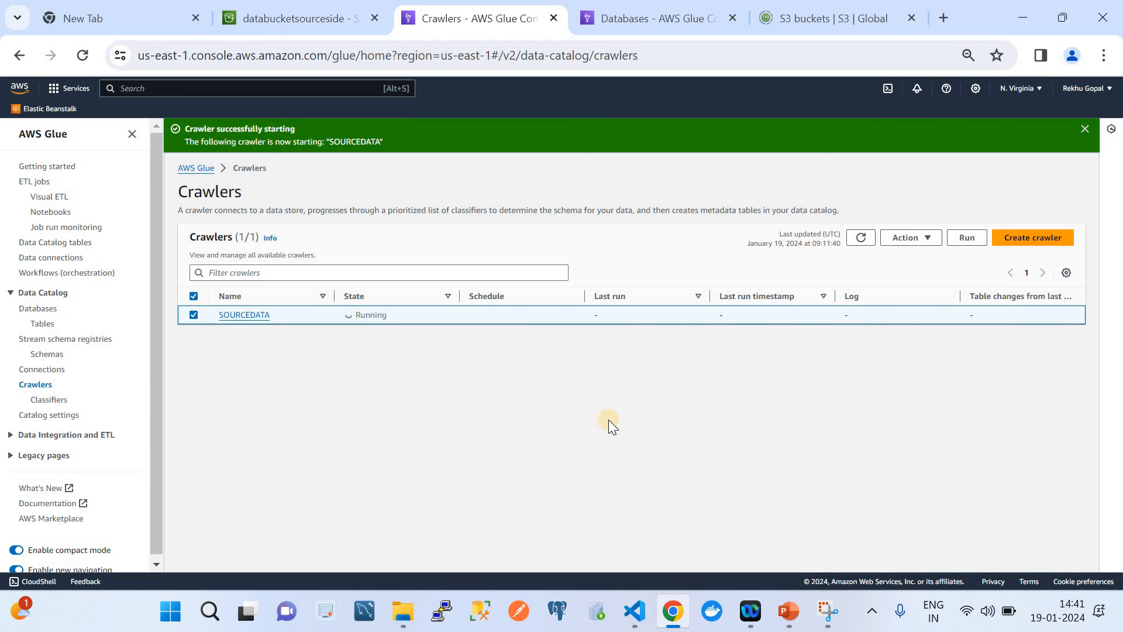
left_click(793, 626)
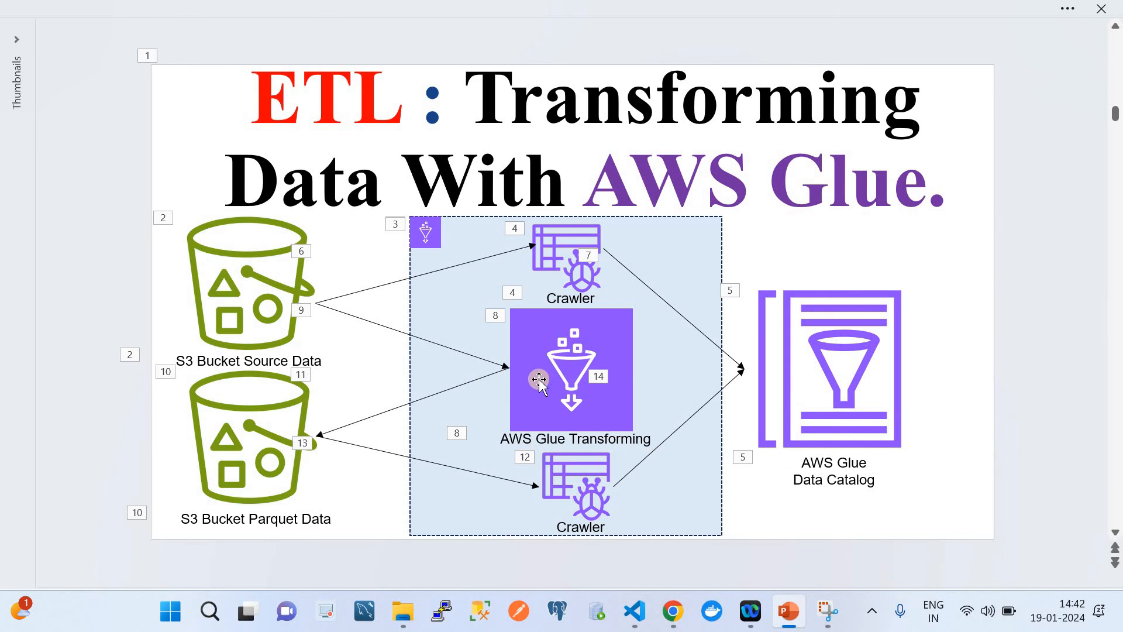
left_click(672, 610)
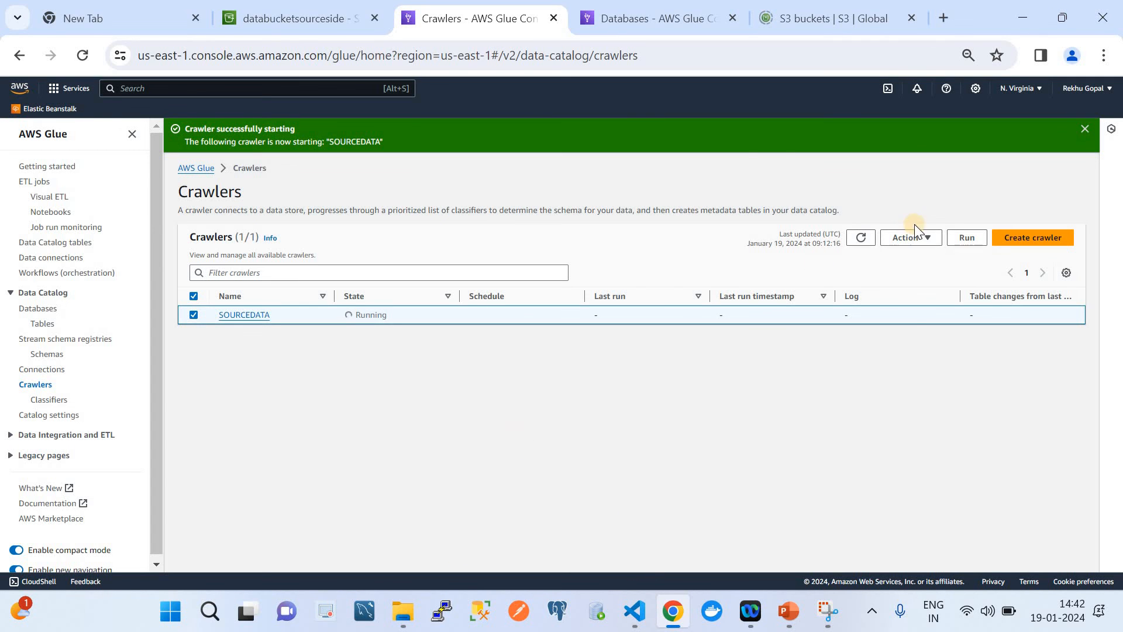
left_click(860, 240)
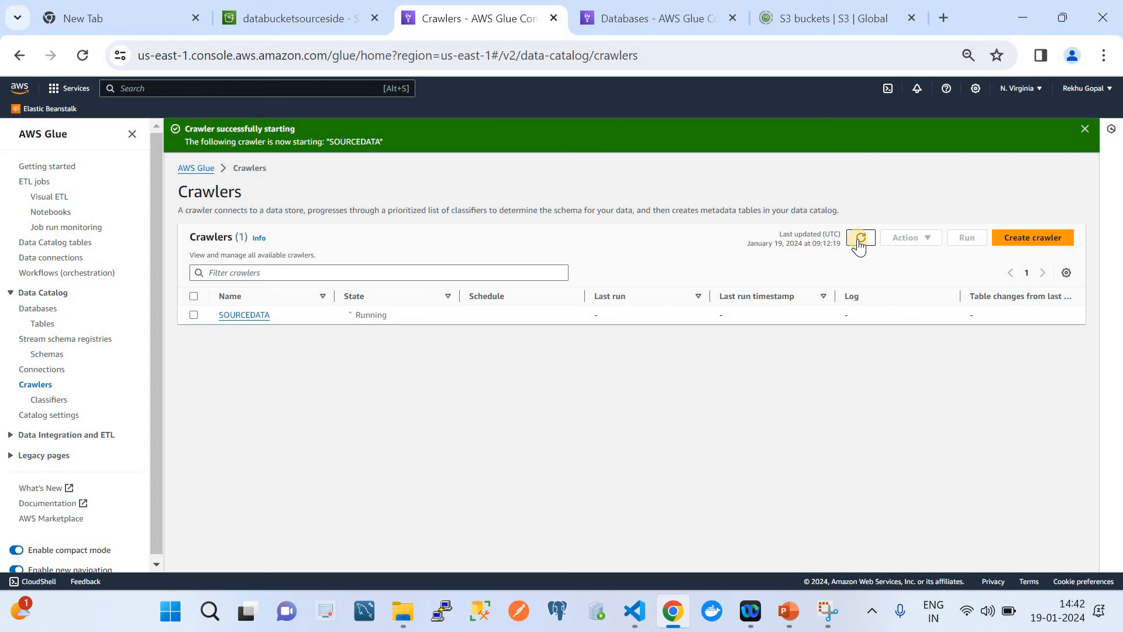
Step: Check the demodb database for crawled tables and refresh the SOURCEDATA crawler's status
left_click(38, 310)
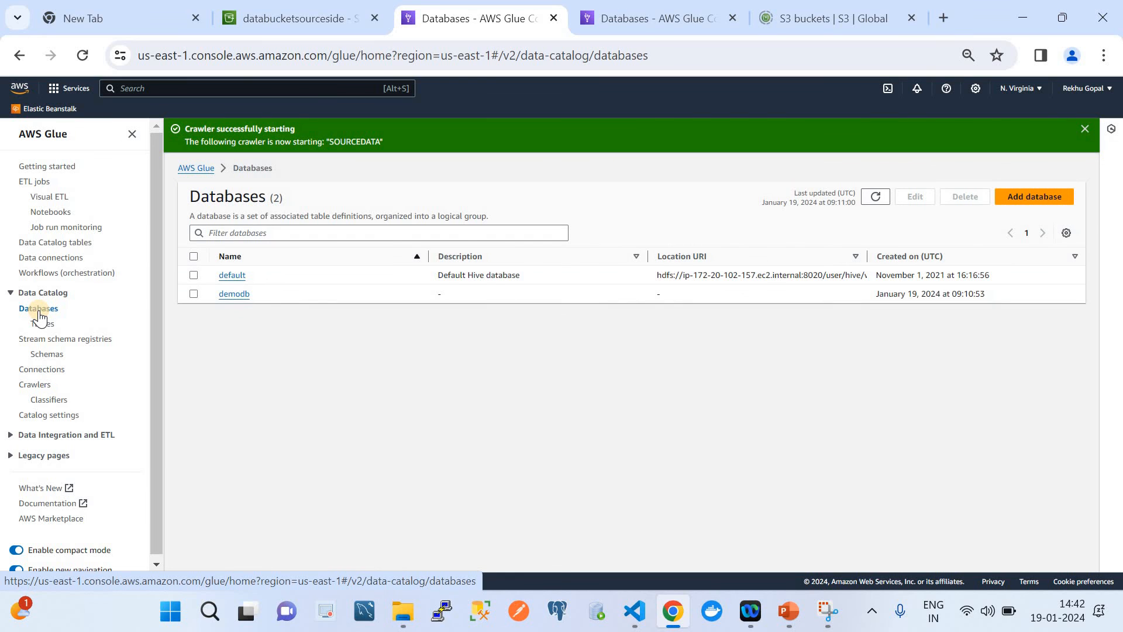
left_click(225, 296)
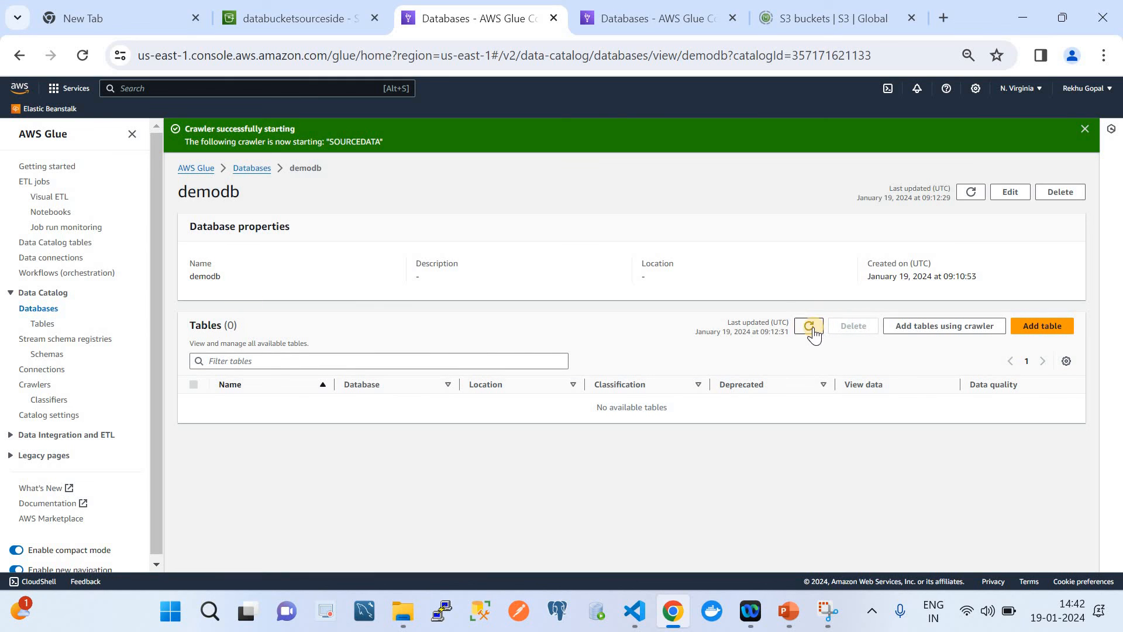
left_click(810, 326)
left_click(812, 326)
left_click(35, 384)
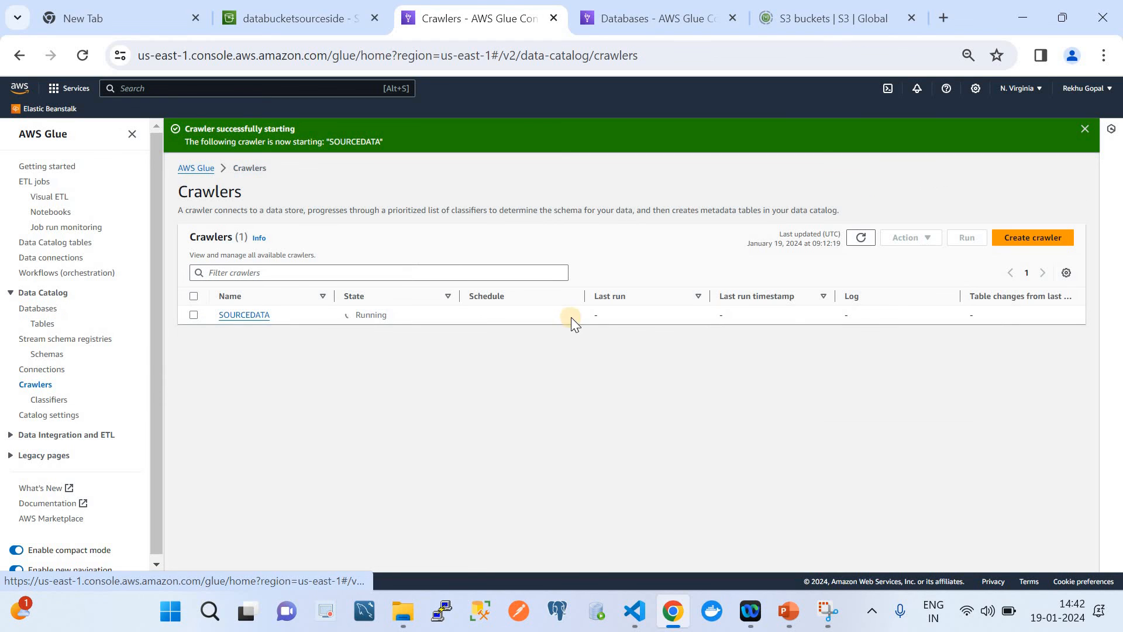
left_click(861, 238)
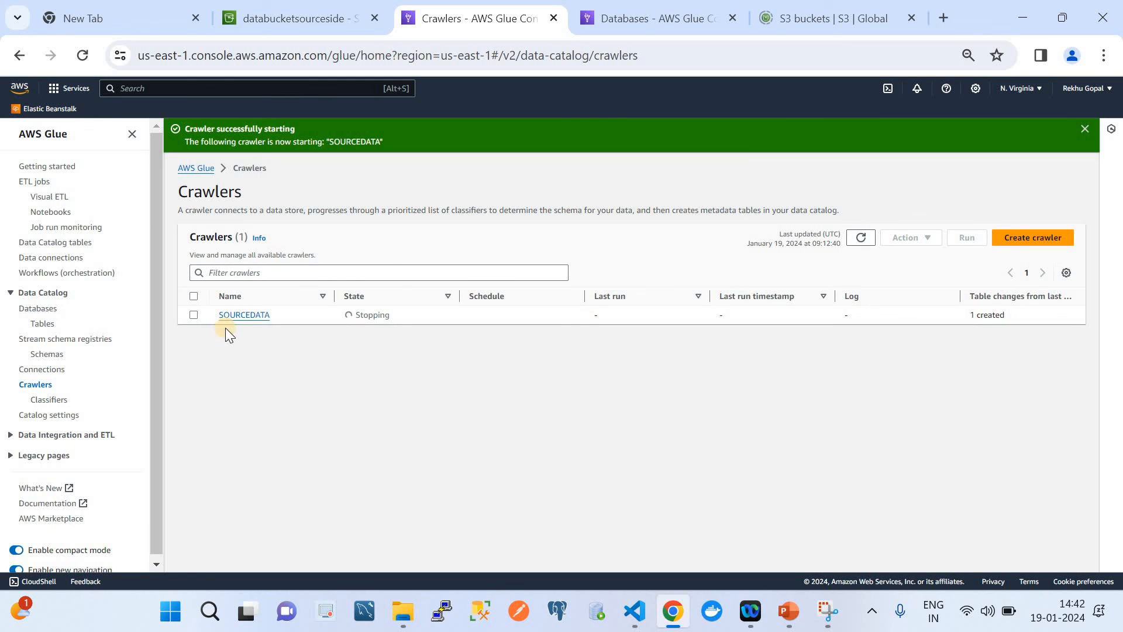
Step: Refresh the Data Catalog's table list and the list of tables inside the demodb database
left_click(36, 325)
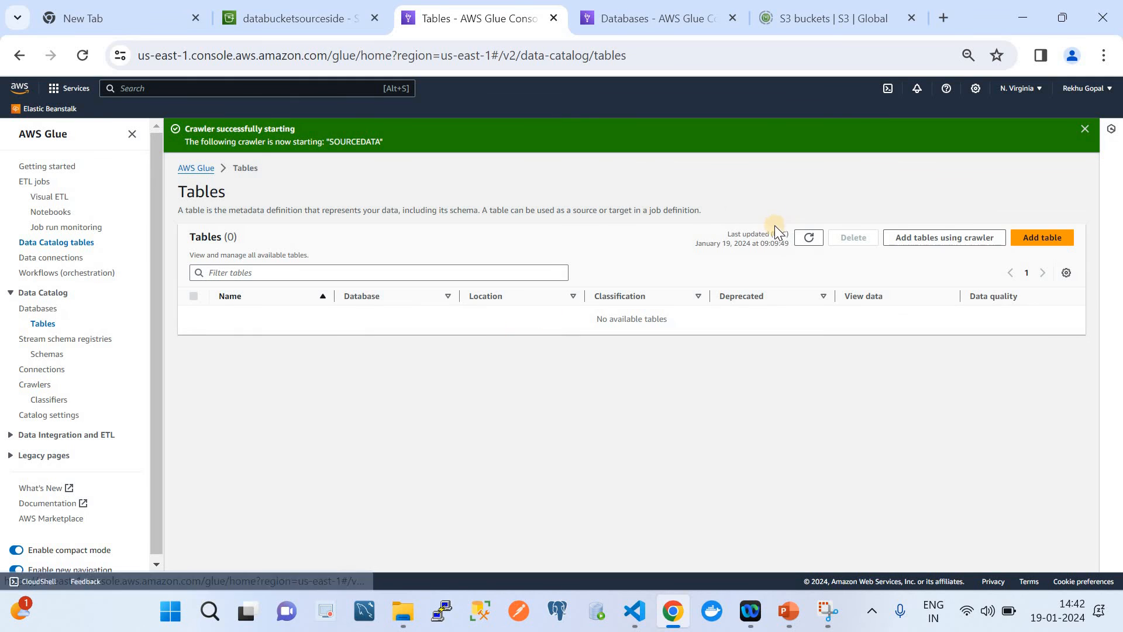
left_click(805, 242)
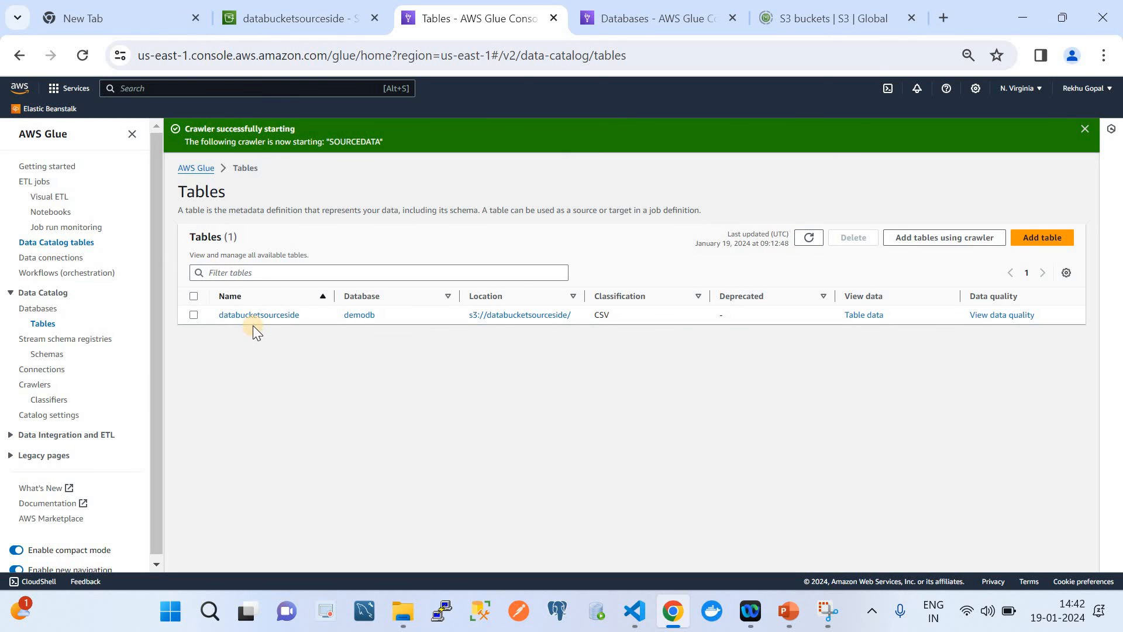
left_click(38, 308)
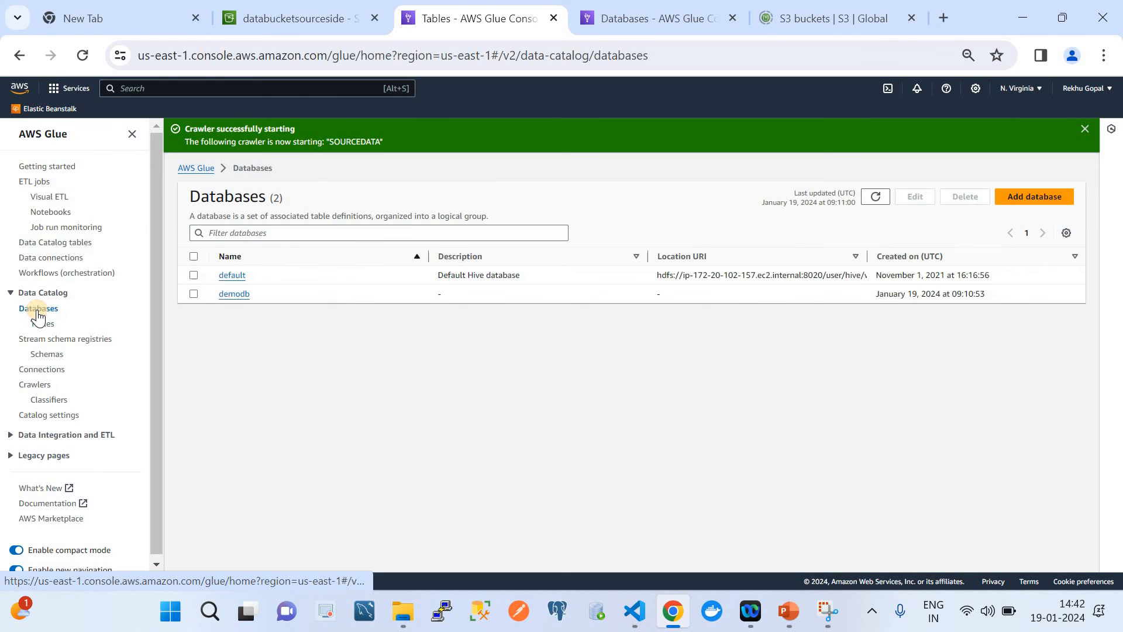
left_click(239, 296)
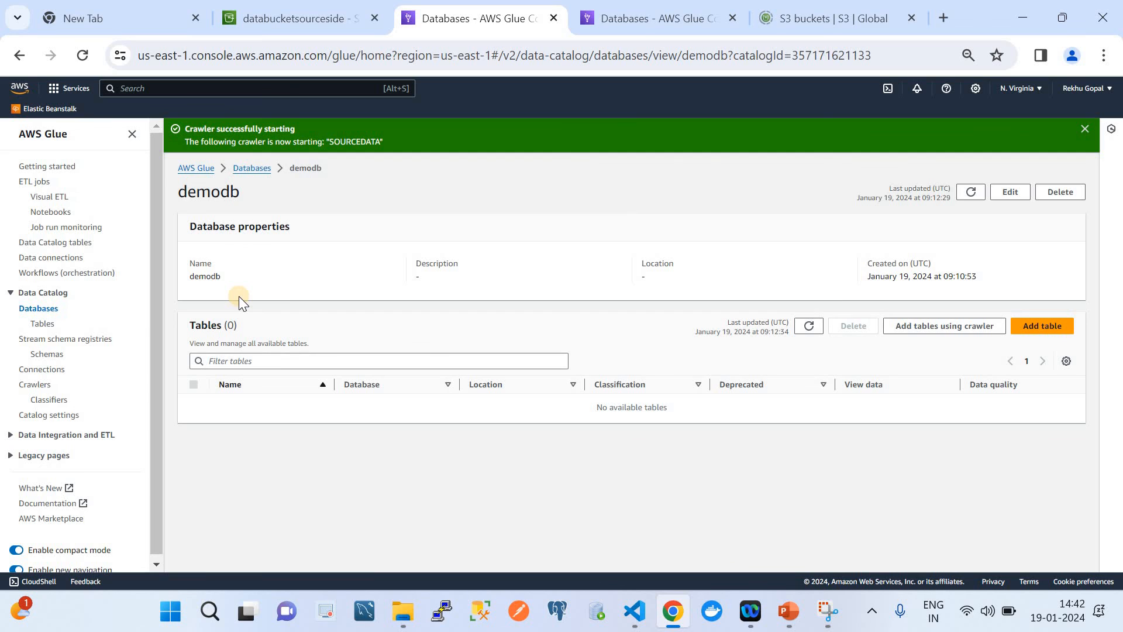
left_click(810, 327)
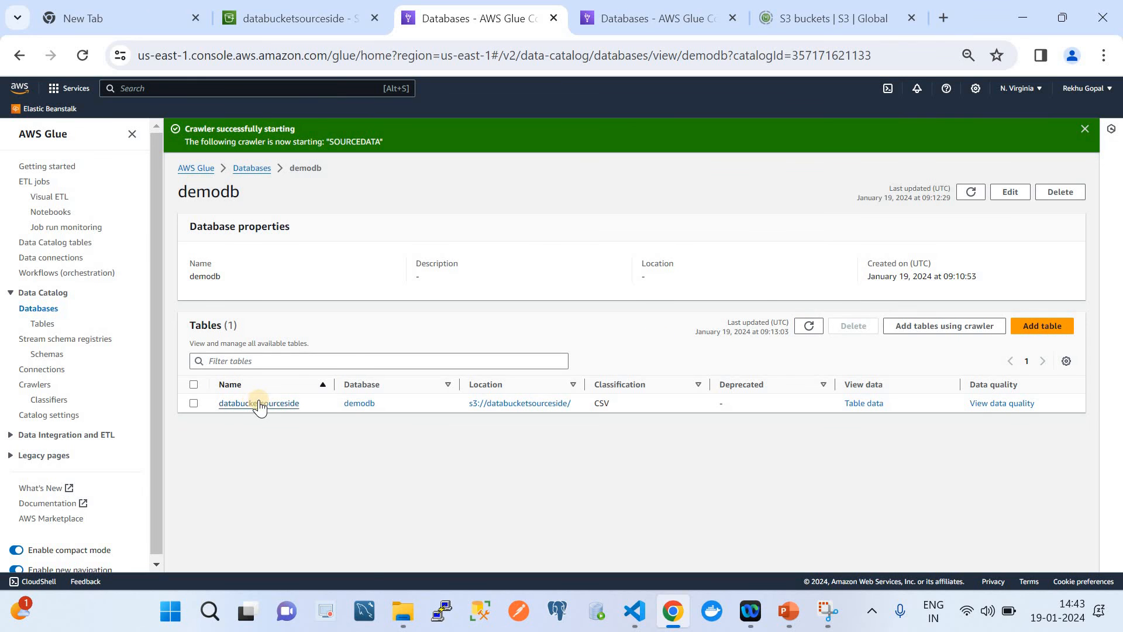
Step: Open the databucketsourceside table and compare its schema with the header row of TestReport.csv in VS Code, then return to Chrome
left_click(259, 403)
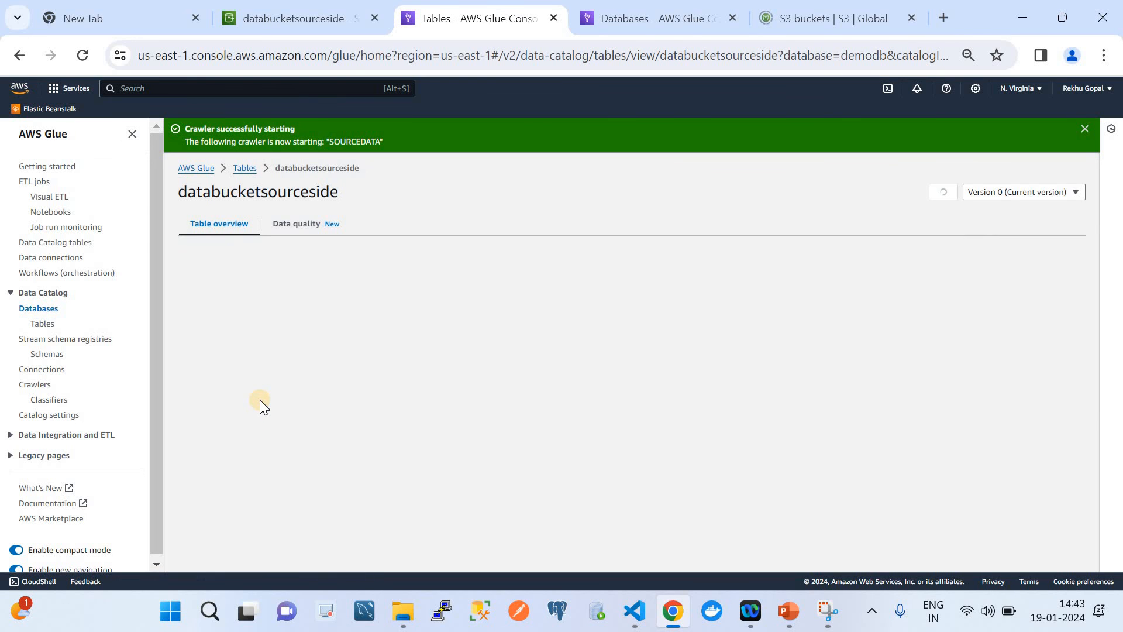
scroll(543, 359, "down", 1)
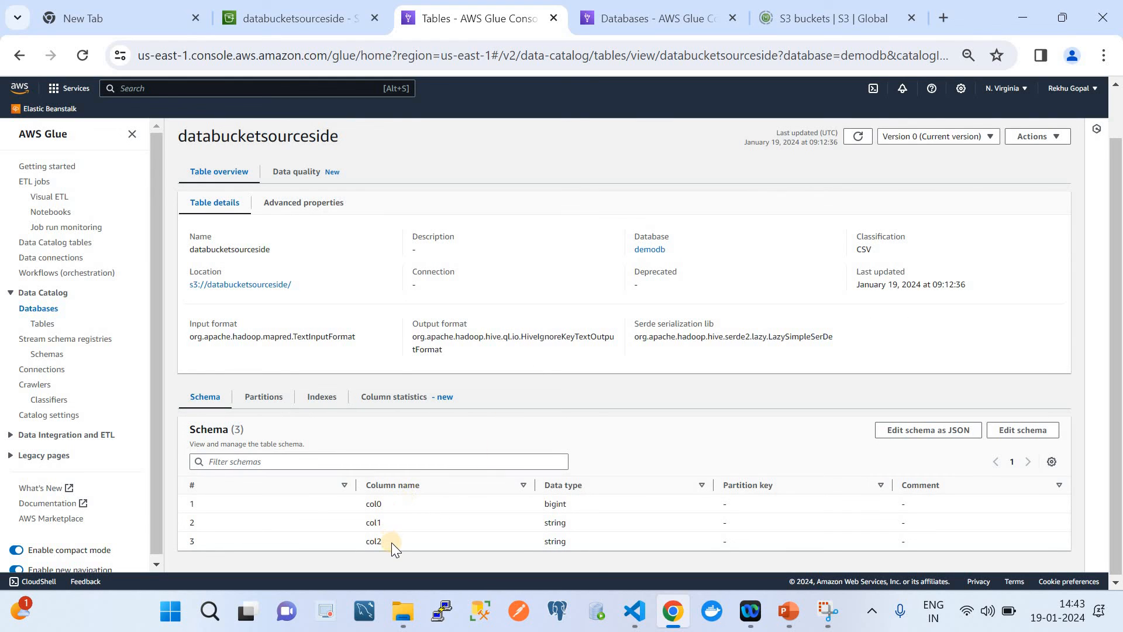
left_click(634, 611)
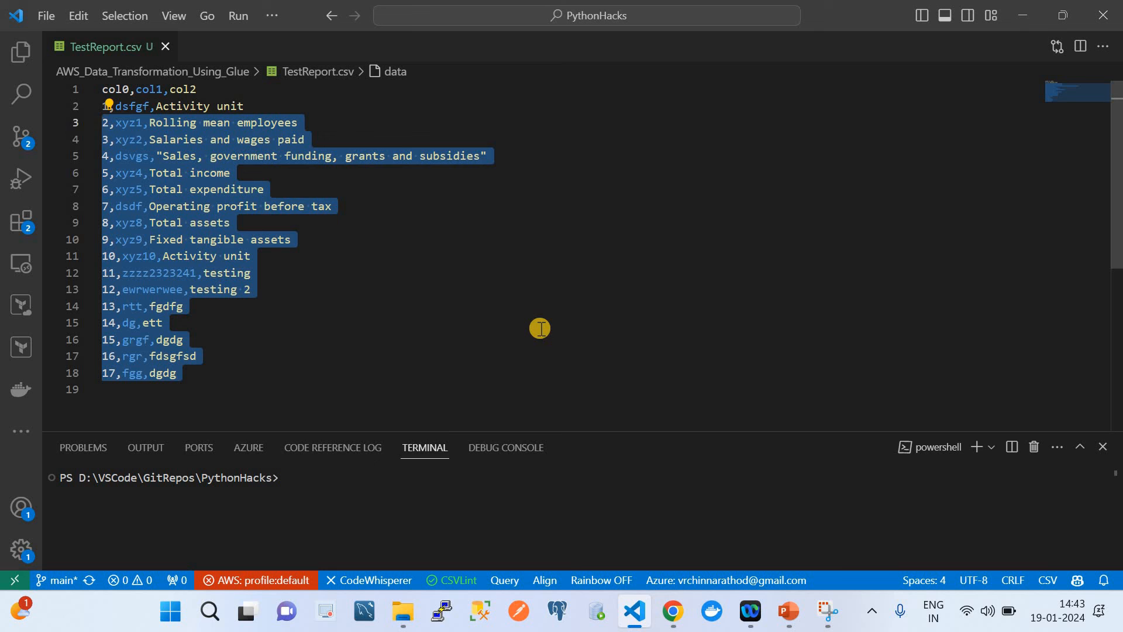
left_click(338, 208)
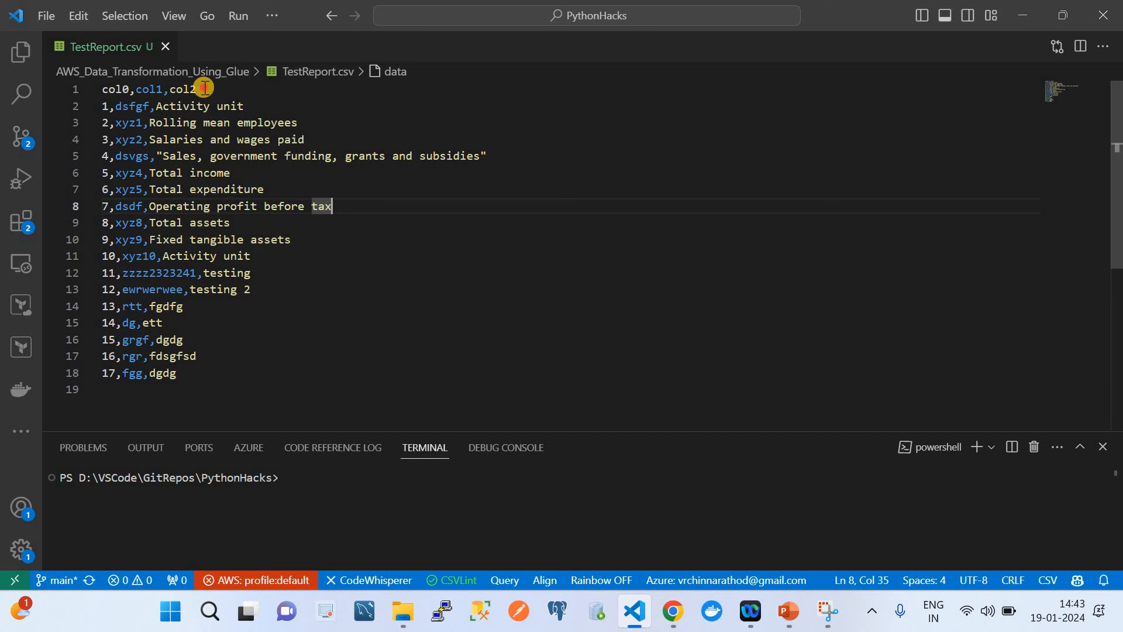
left_click_drag(203, 88, 76, 90)
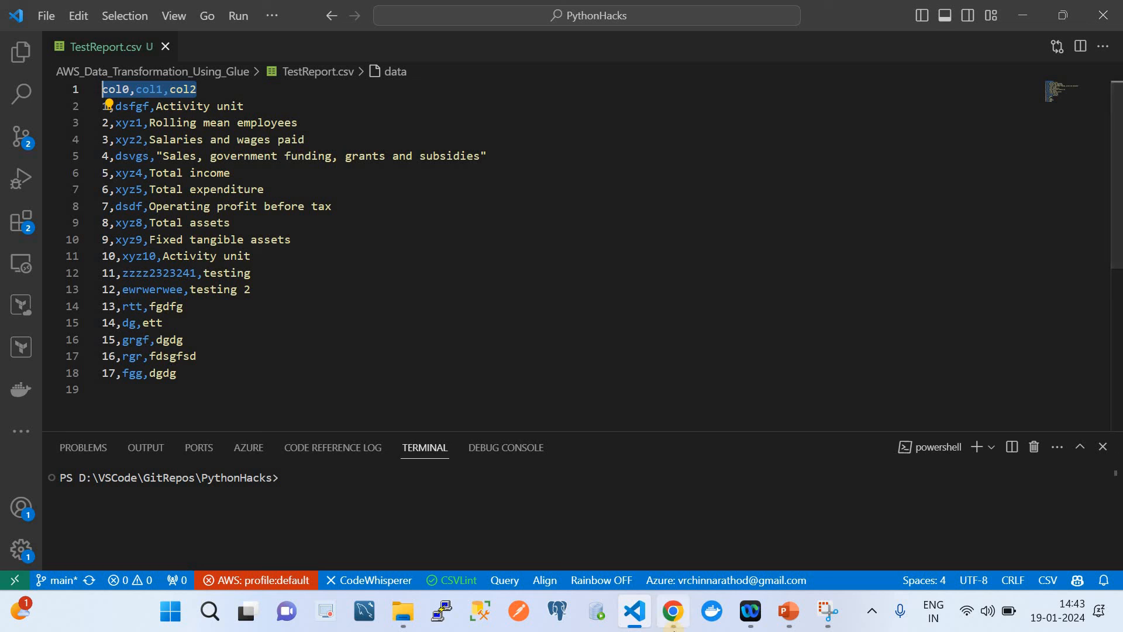
left_click(672, 626)
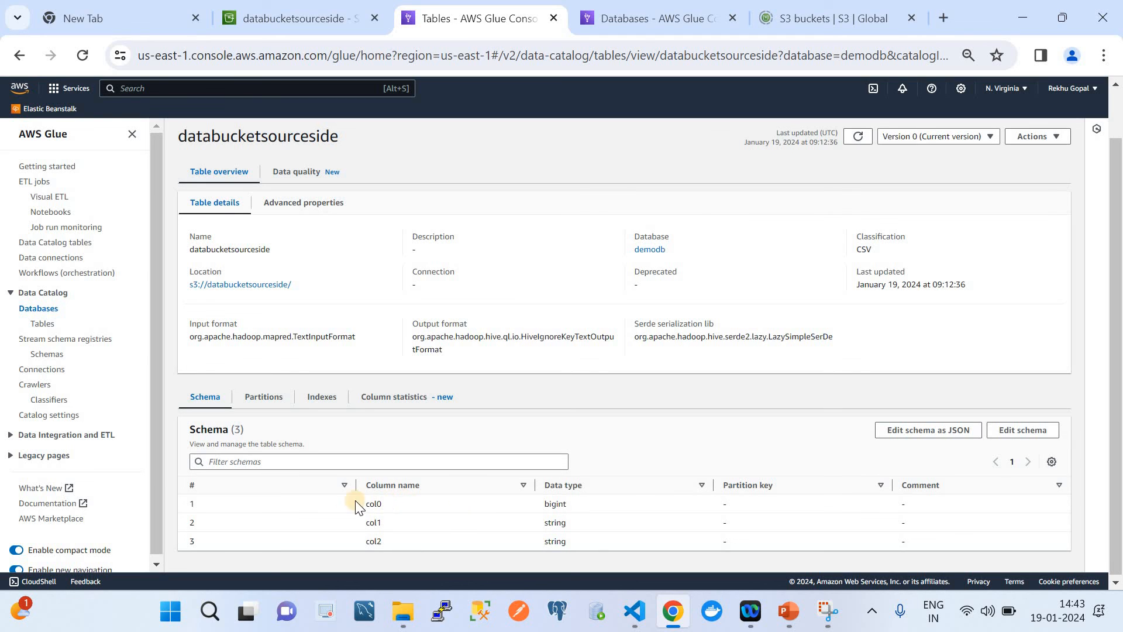
Step: Edit the databucketsourceside table's schema and rename column col0 as SN
left_click(1022, 431)
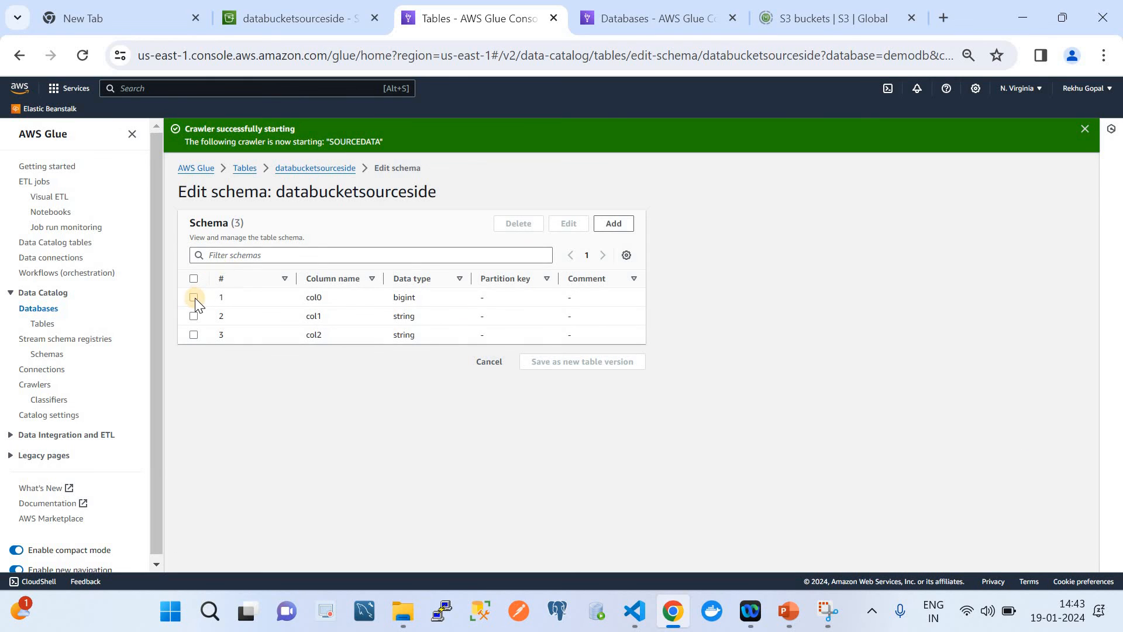
left_click(193, 297)
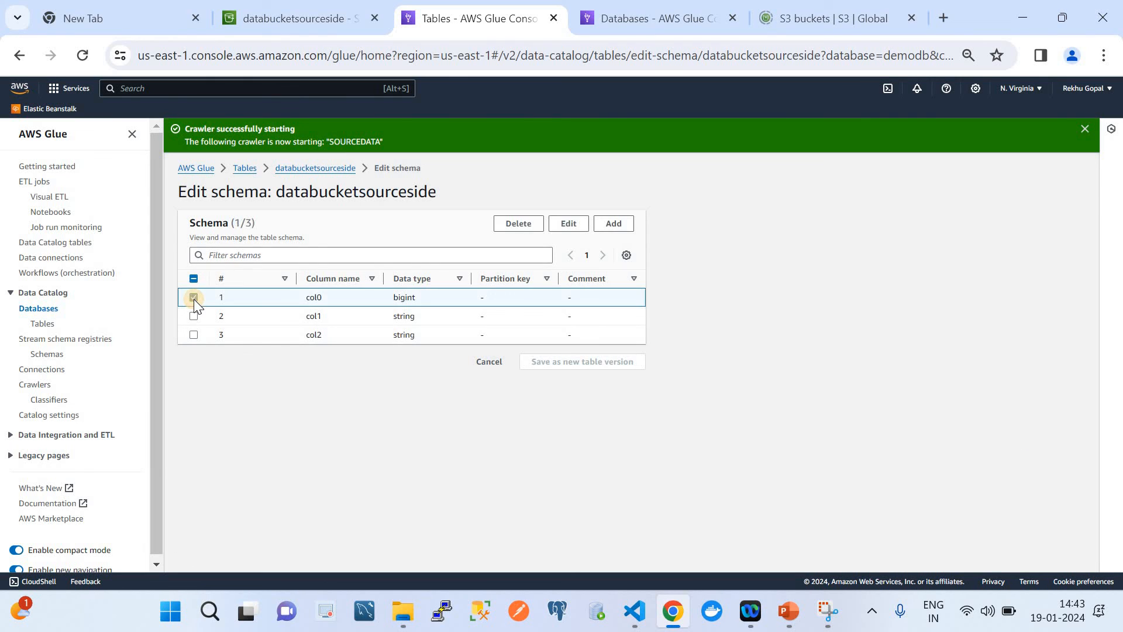
left_click(566, 227)
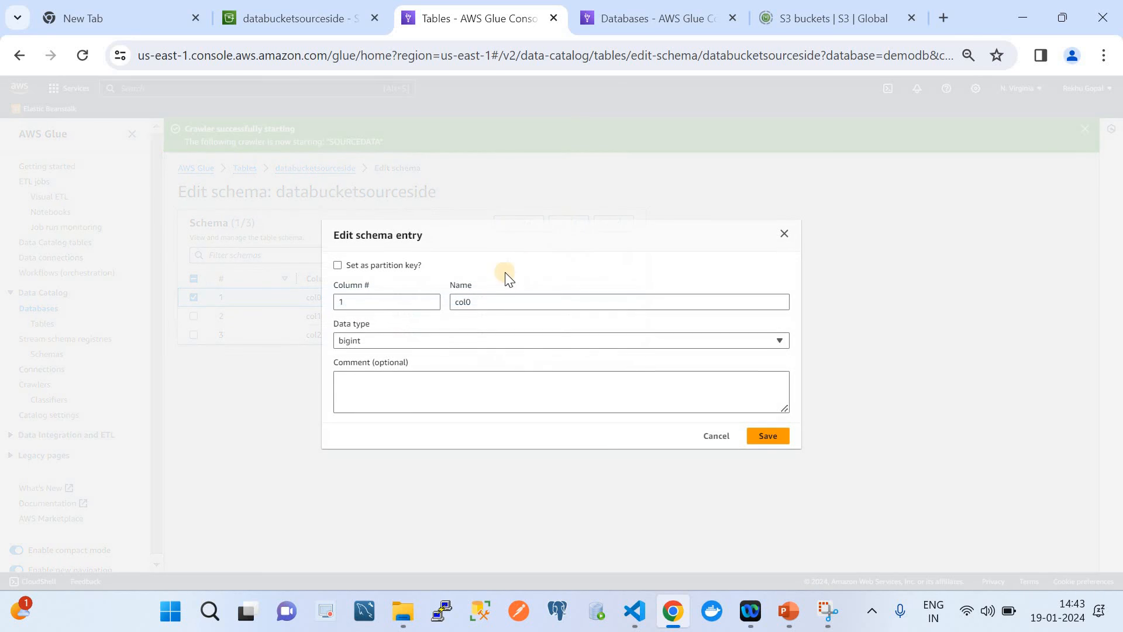
left_click(489, 301)
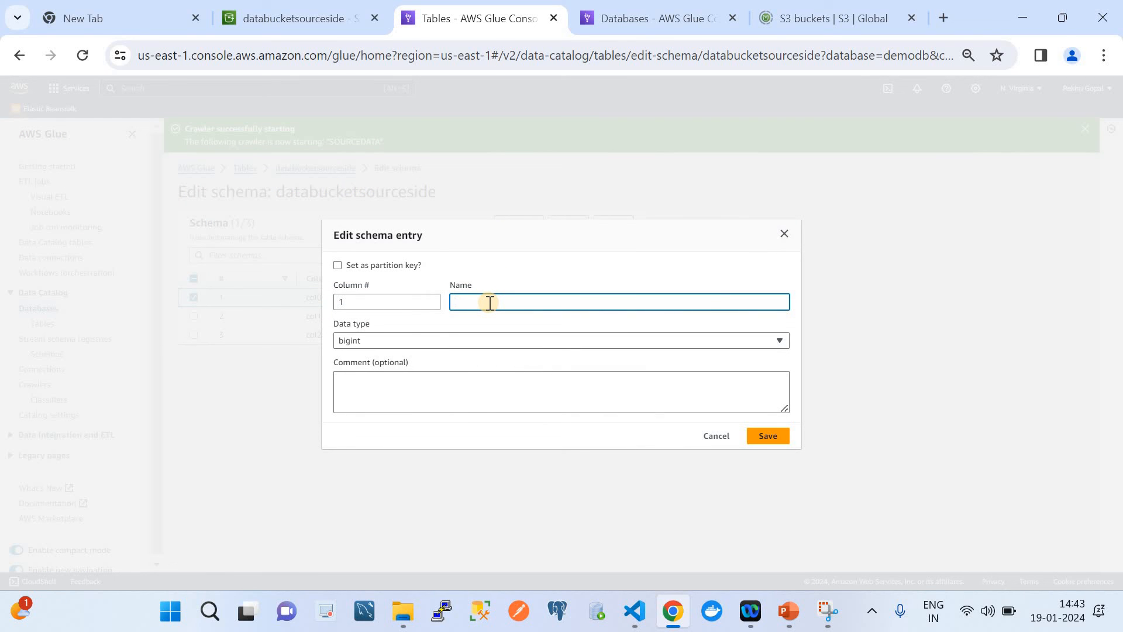
type("SN")
left_click(760, 437)
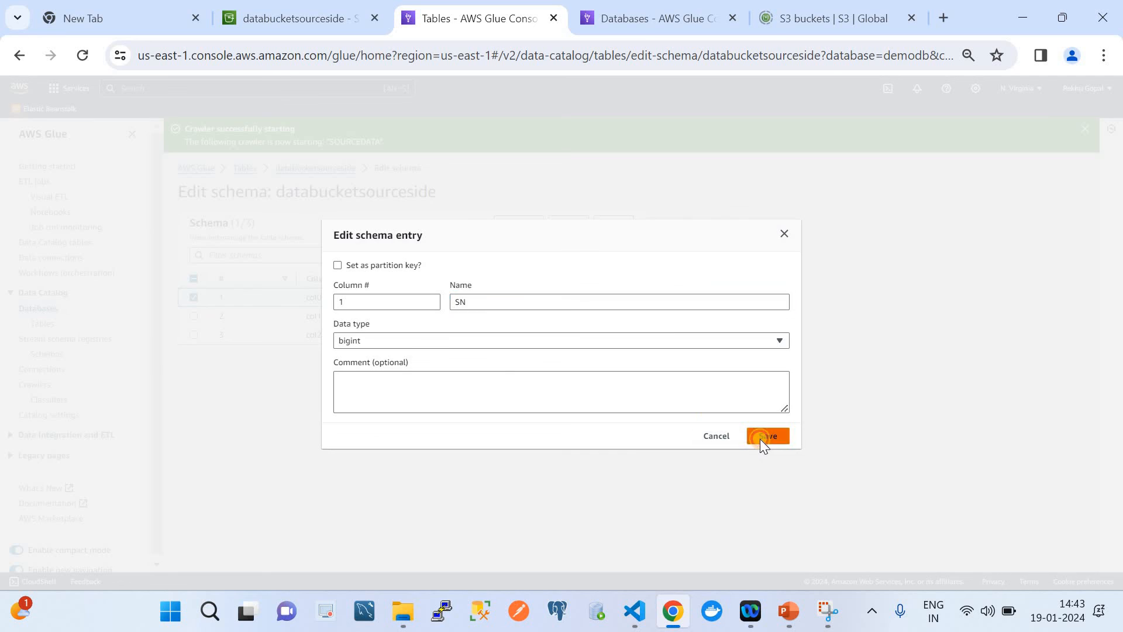
Step: Rename schema column col1 as GNAME and save the entry
left_click(193, 315)
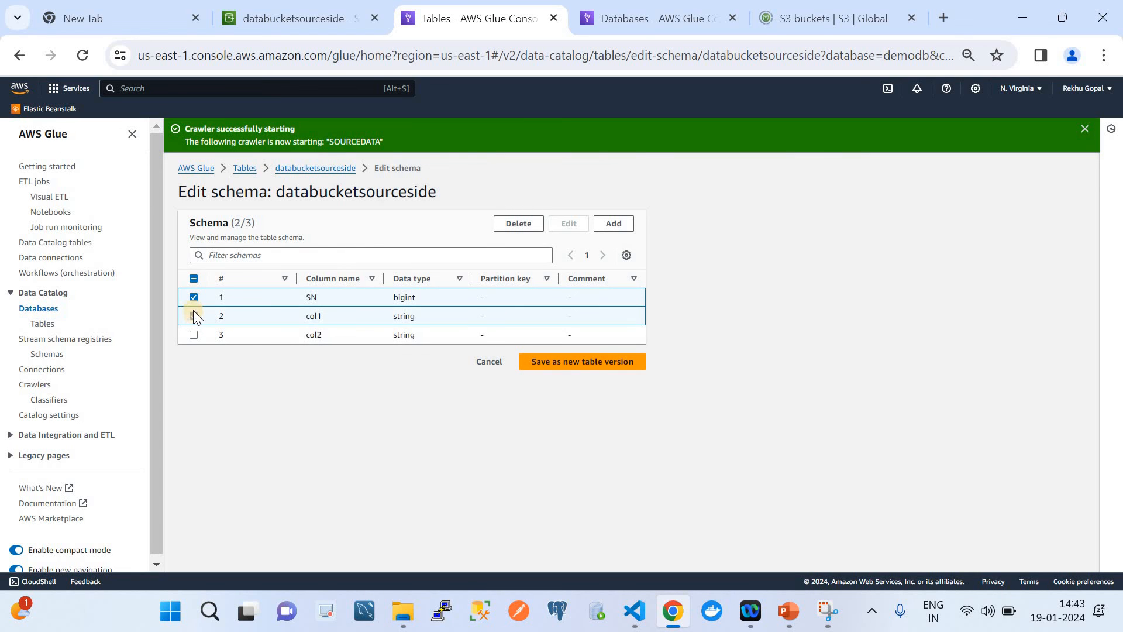
left_click(194, 298)
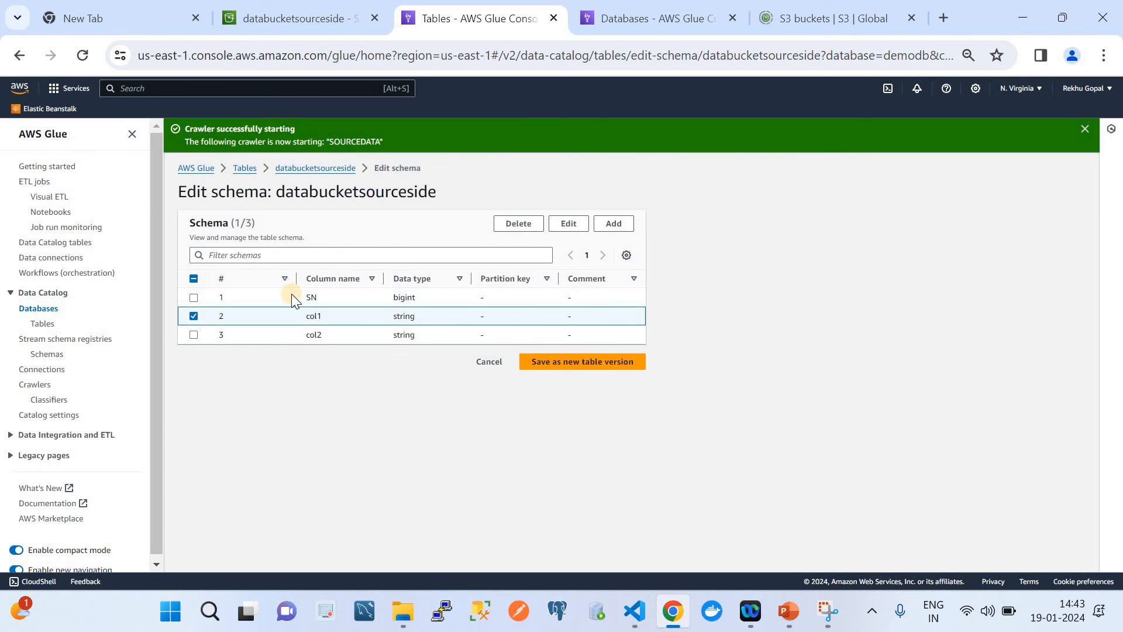
left_click(571, 224)
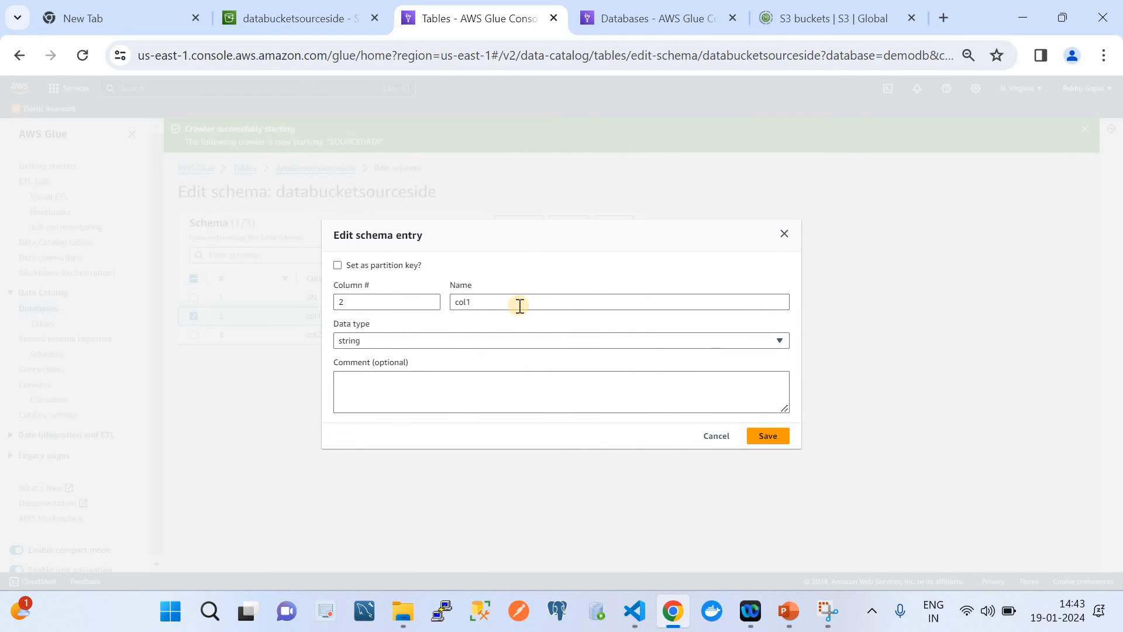
left_click(519, 305)
double_click(519, 306)
key("BackSpace")
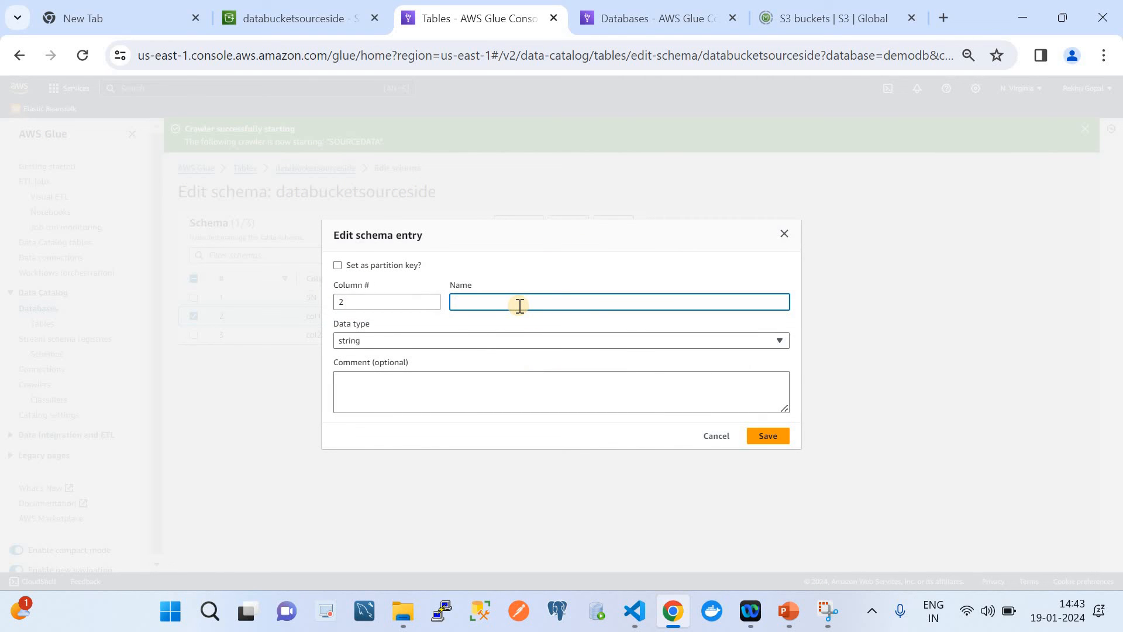
type("GNM")
key("BackSpace")
type("AME")
left_click(766, 438)
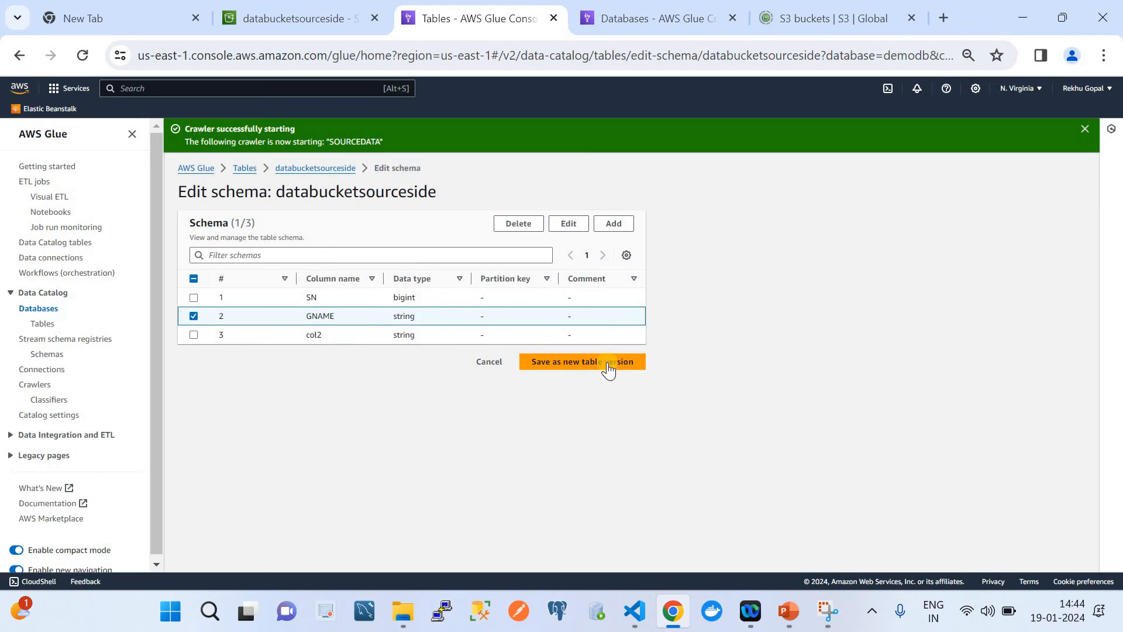
Step: Rename schema column col2 as description and save the edited schema as a new table version
left_click(193, 335)
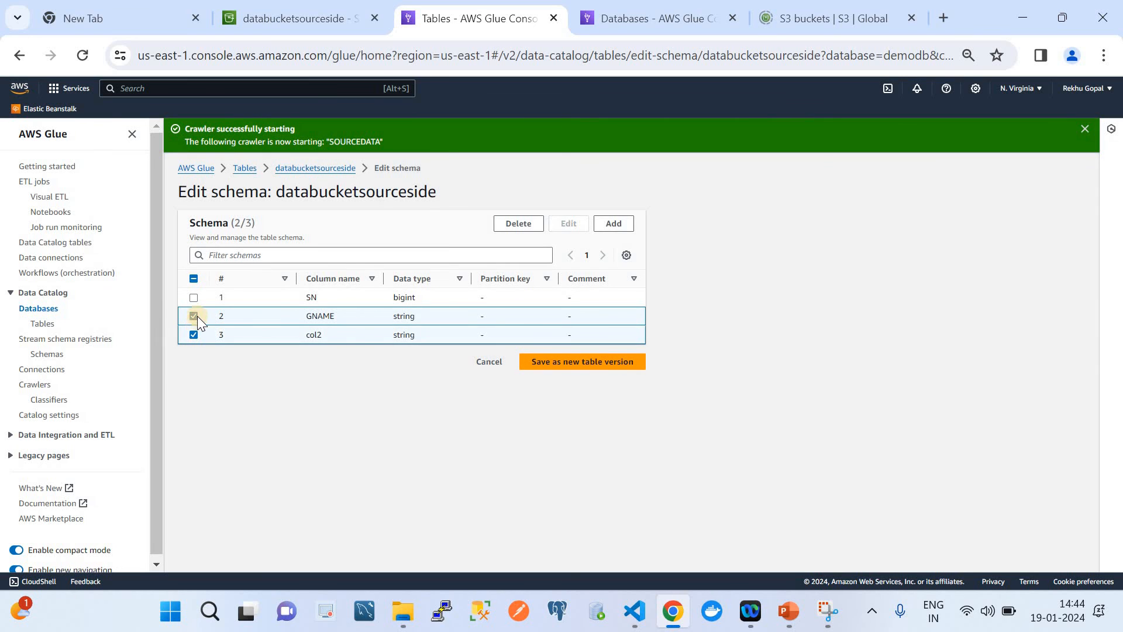
left_click(194, 316)
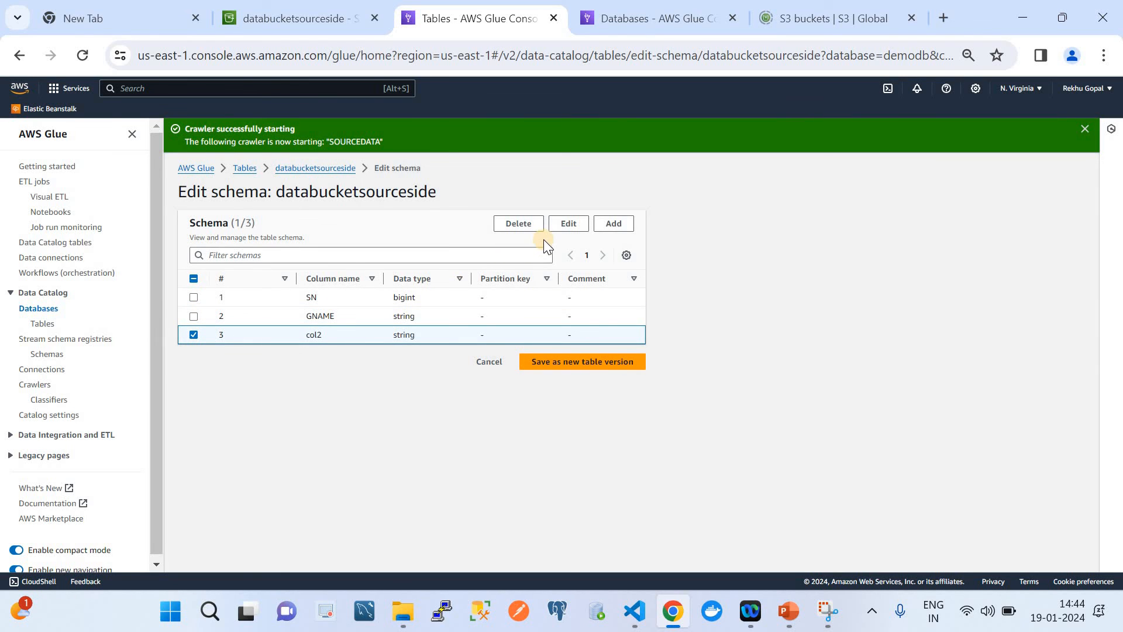
left_click(566, 224)
left_click(534, 305)
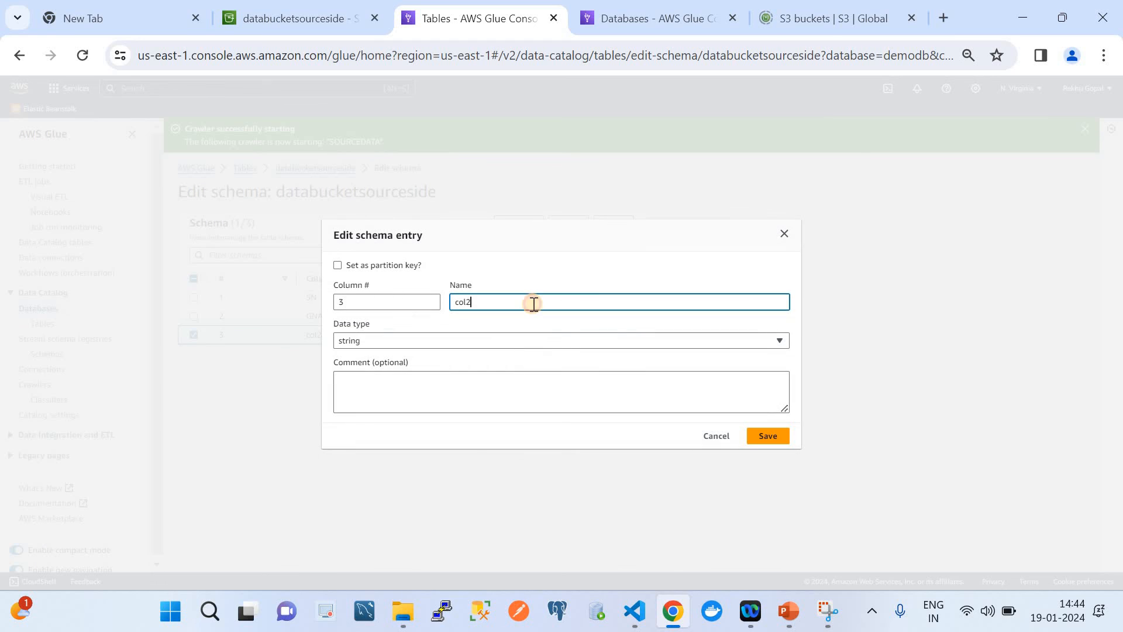
key("BackSpace")
key("BackSpace")
type("Description")
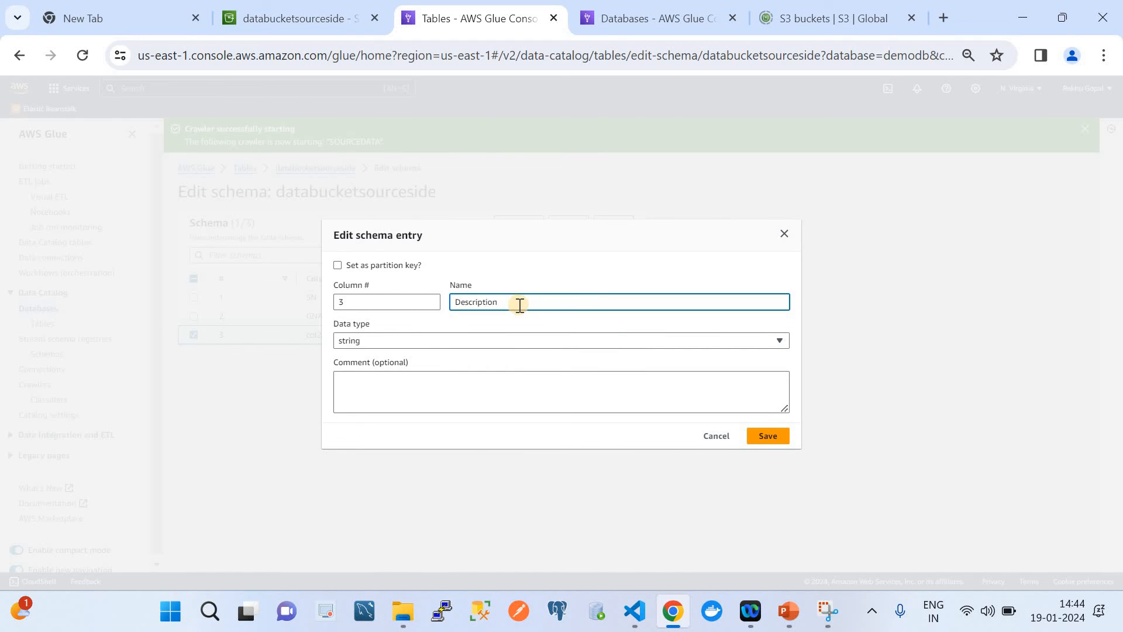
key("BackSpace")
key("BackSpace")
key("BackSpace")
key("BackSpace")
key("BackSpace")
key("BackSpace")
key("BackSpace")
key("BackSpace")
key("BackSpace")
key("BackSpace")
type("description")
left_click(769, 443)
left_click(760, 437)
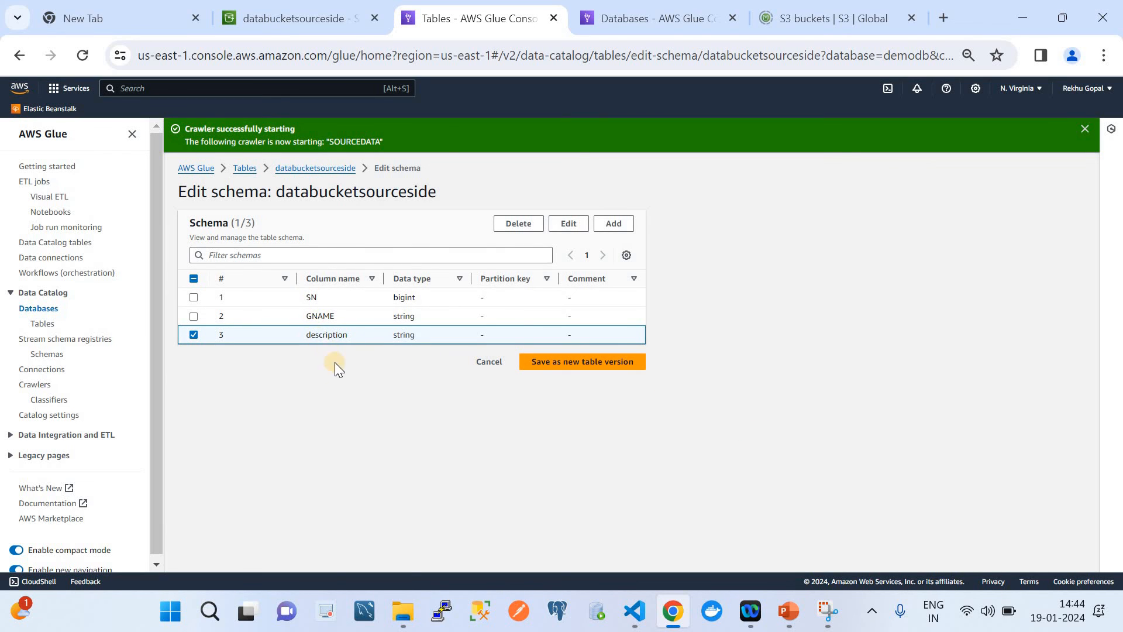
left_click(587, 363)
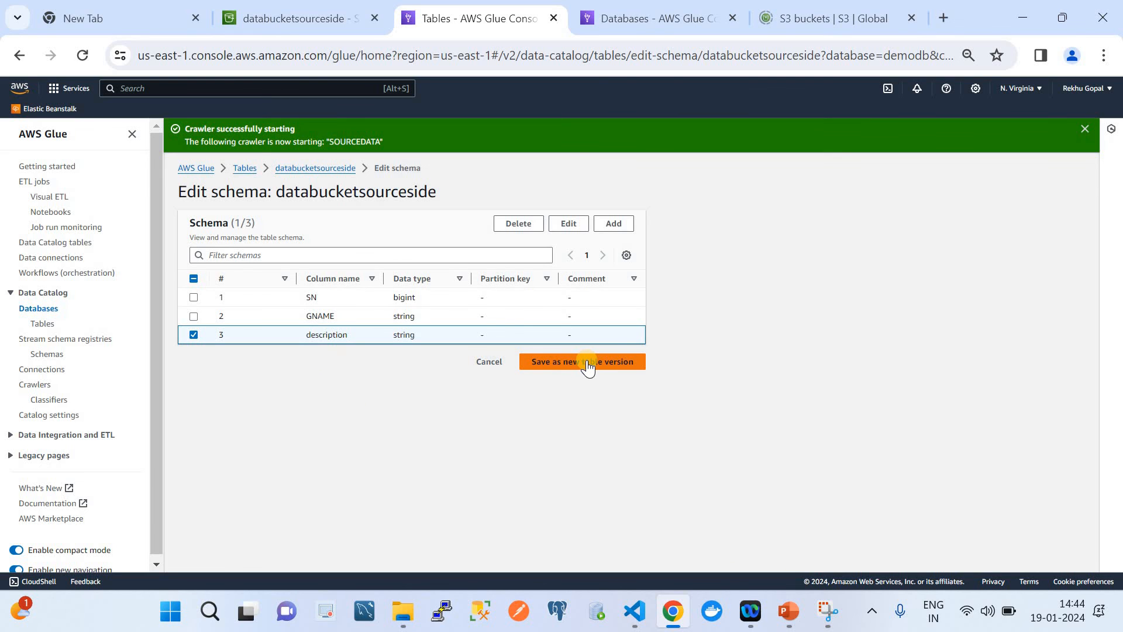
left_click(567, 363)
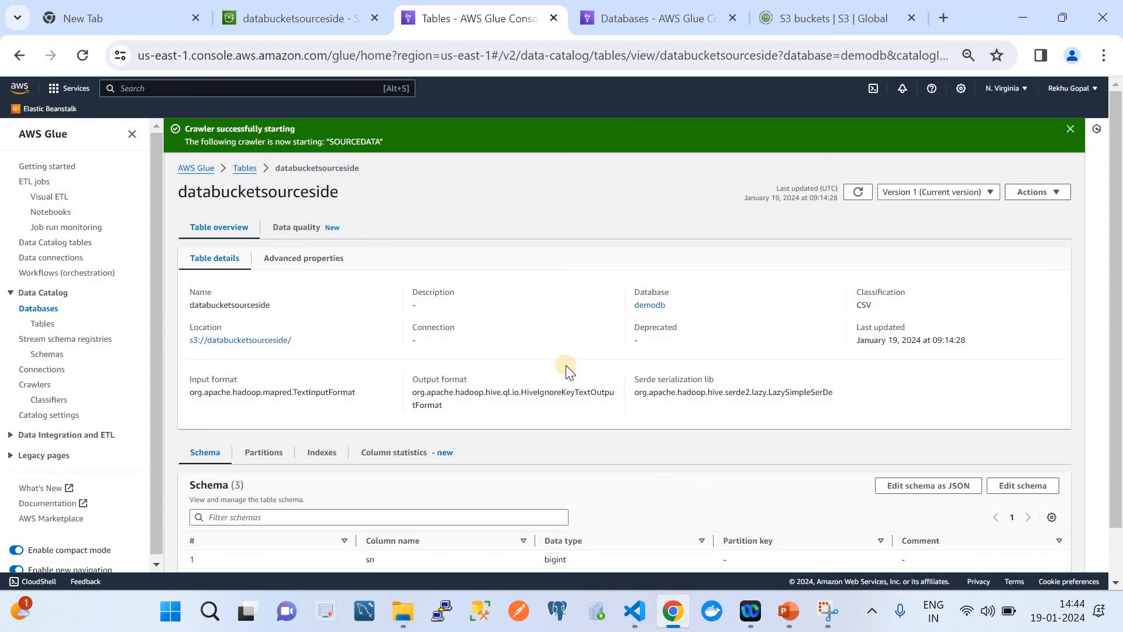
Step: Create a blank Visual ETL job, dismiss the offer to restore the unsaved job, and add an Amazon S3 source node
left_click(23, 184)
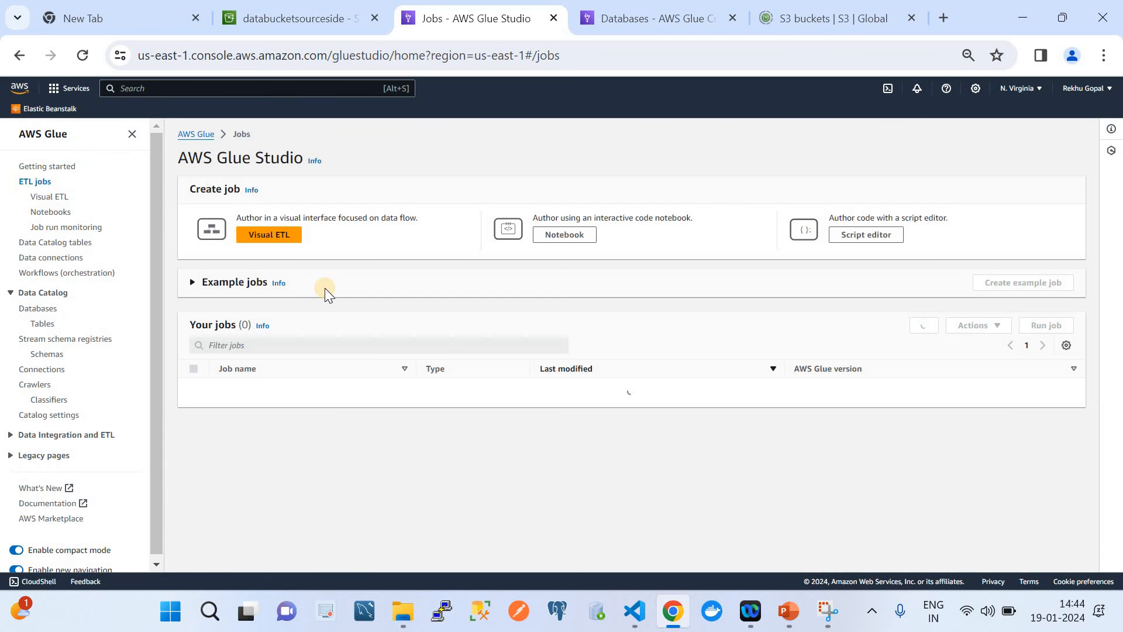
left_click(268, 235)
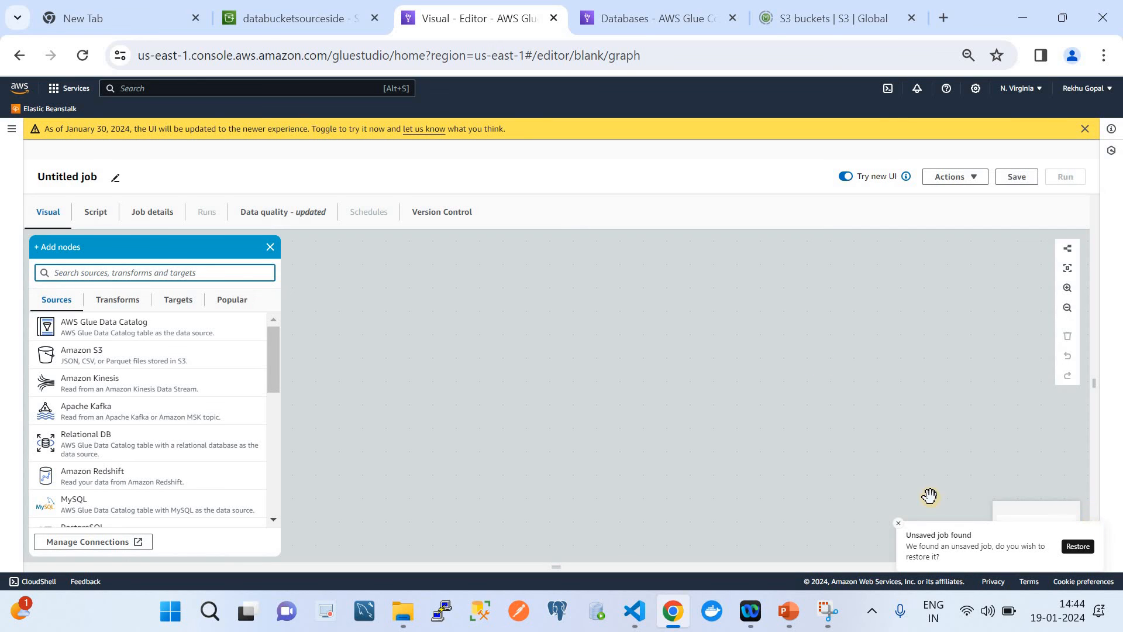
left_click(898, 523)
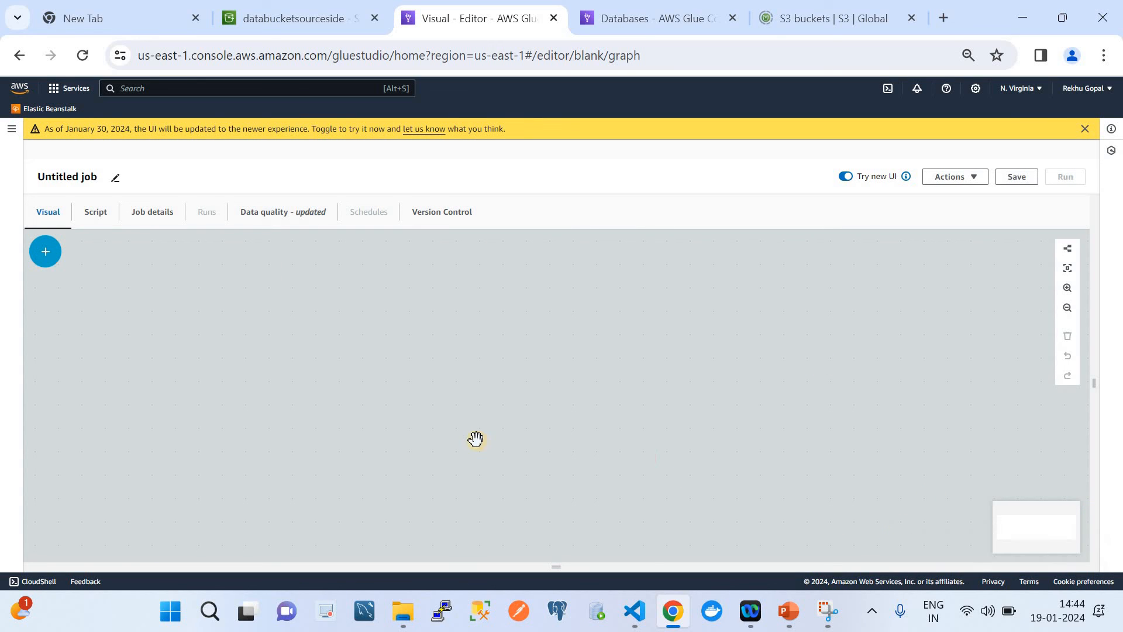
left_click(45, 256)
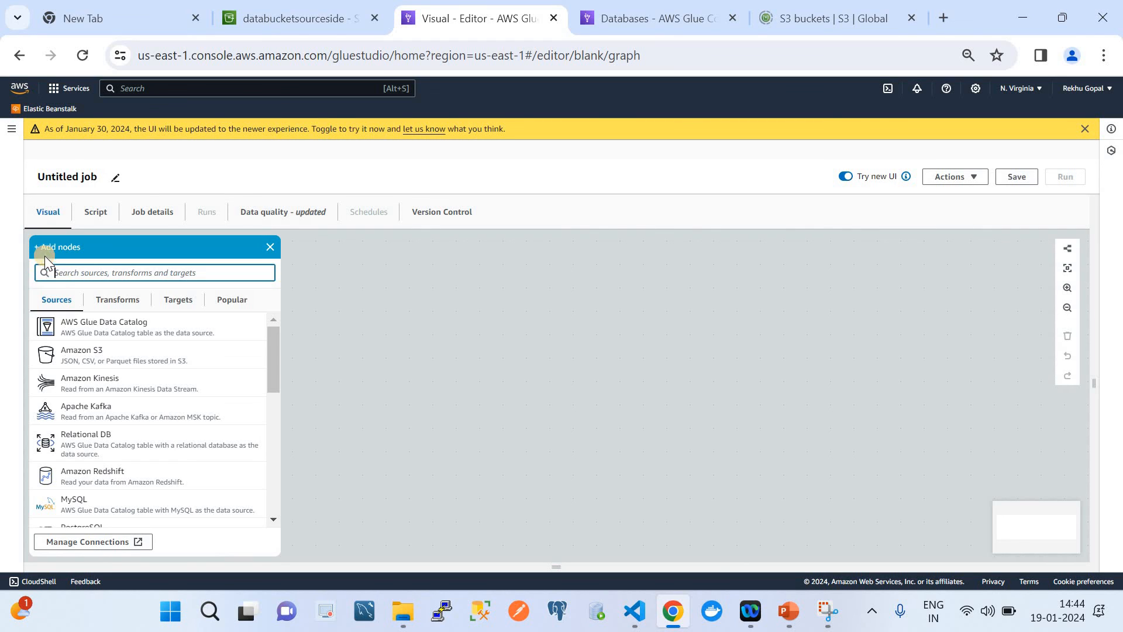
left_click(134, 363)
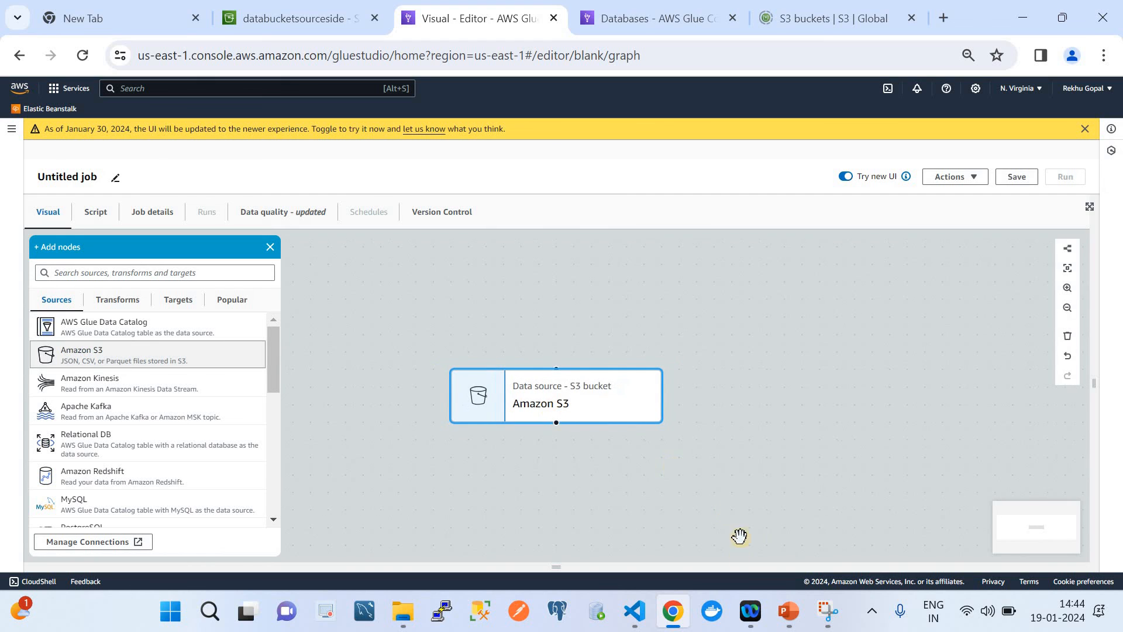
Step: Check the ETL diagram in PowerPoint, return to Chrome, and rename the Amazon S3 source node as SourceS3Bucket
left_click(689, 530)
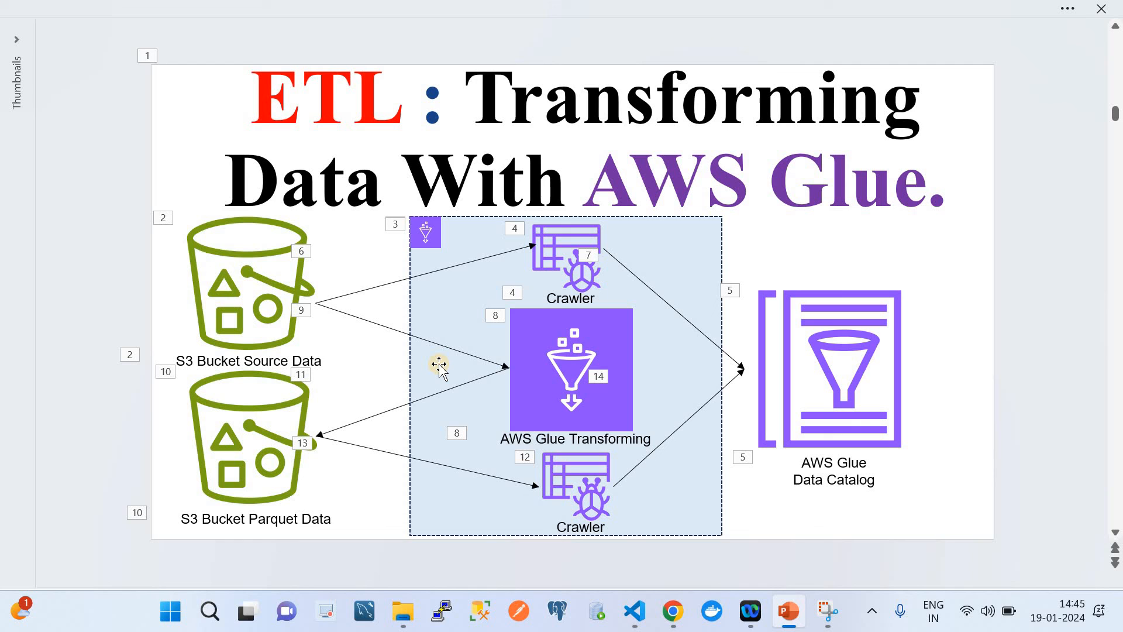
left_click(660, 616)
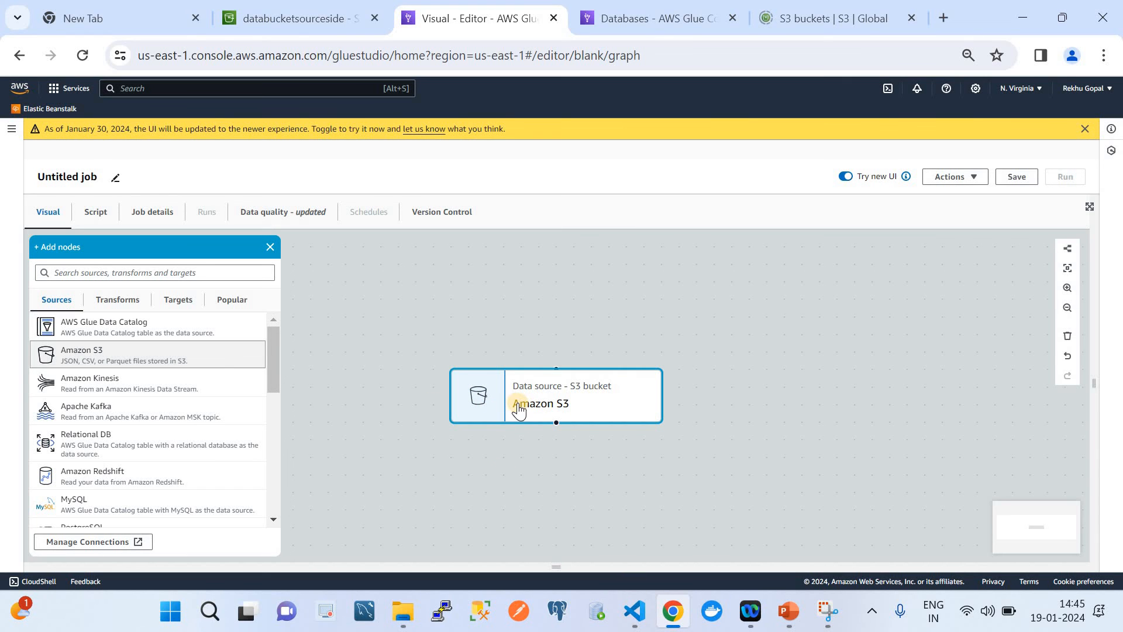
left_click(517, 404)
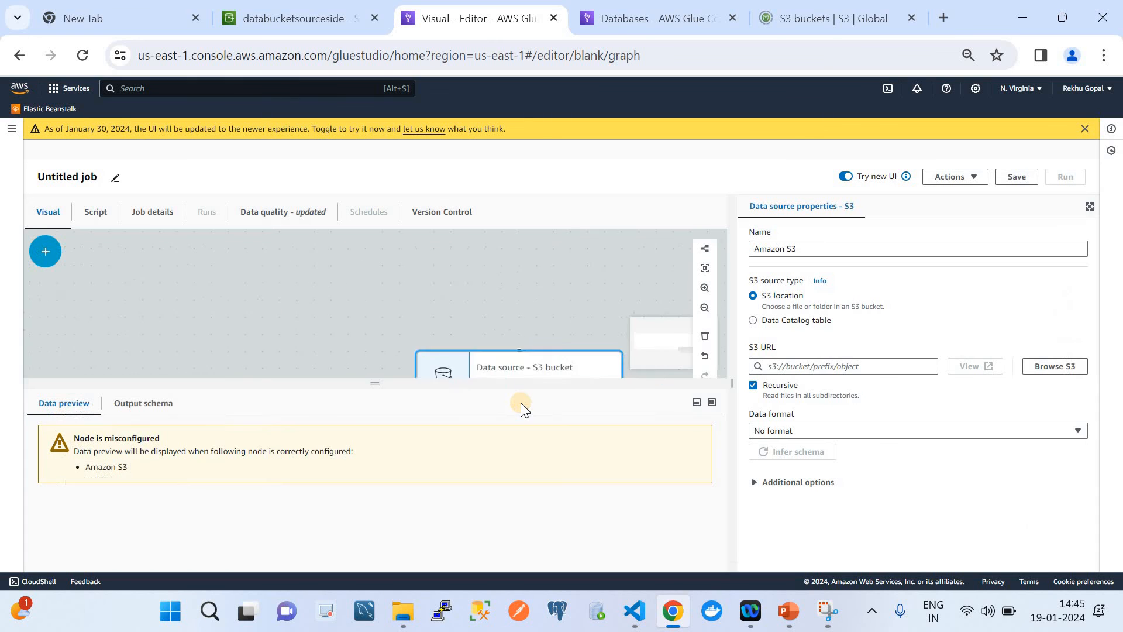
left_click(807, 246)
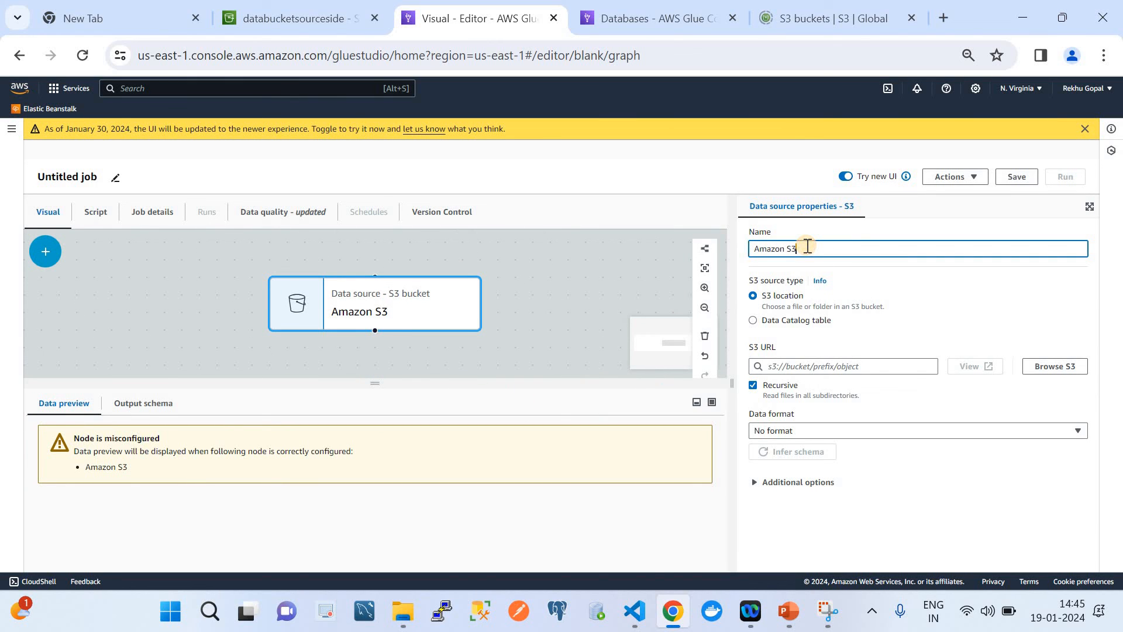
key("BackSpace")
key("BackSpace")
key("BackSpace")
key("BackSpace")
key("BackSpace")
key("BackSpace")
key("BackSpace")
key("BackSpace")
key("BackSpace")
type("Sourc")
type("eS2")
type("Bucket")
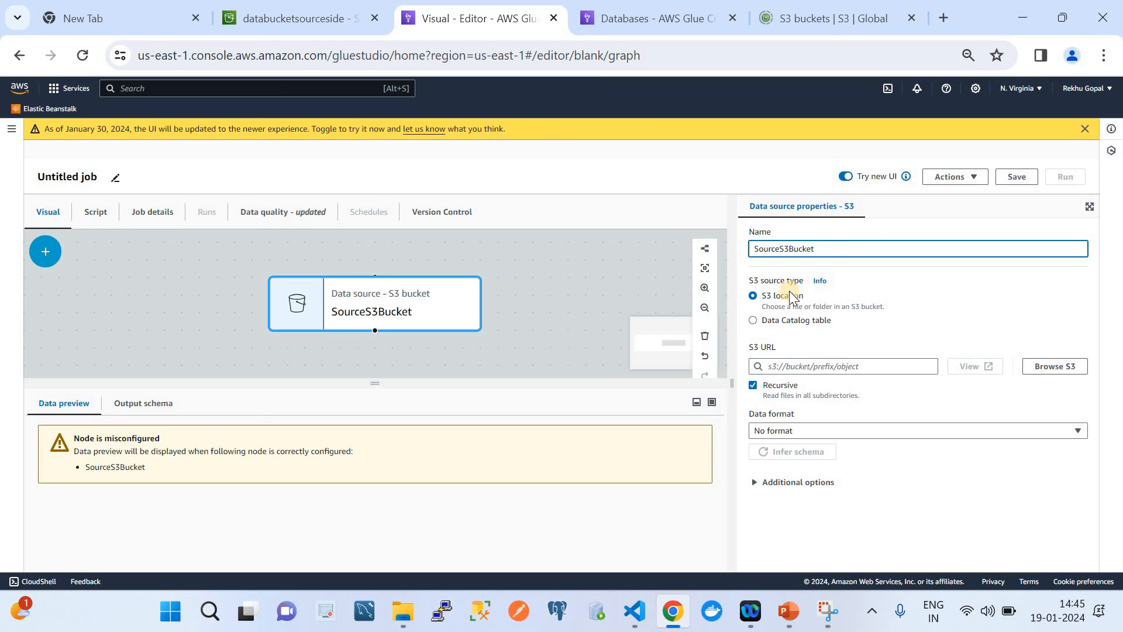
Step: Set the SourceS3Bucket node to read the Data Catalog table databucketsourceside from the demodb database
left_click(789, 321)
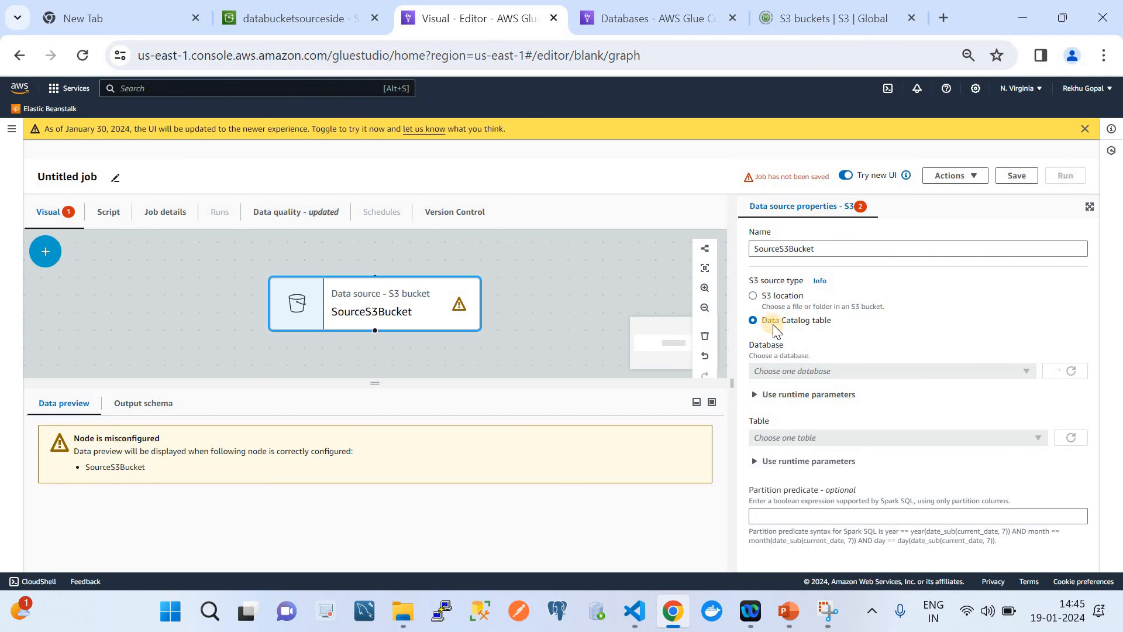
left_click(794, 374)
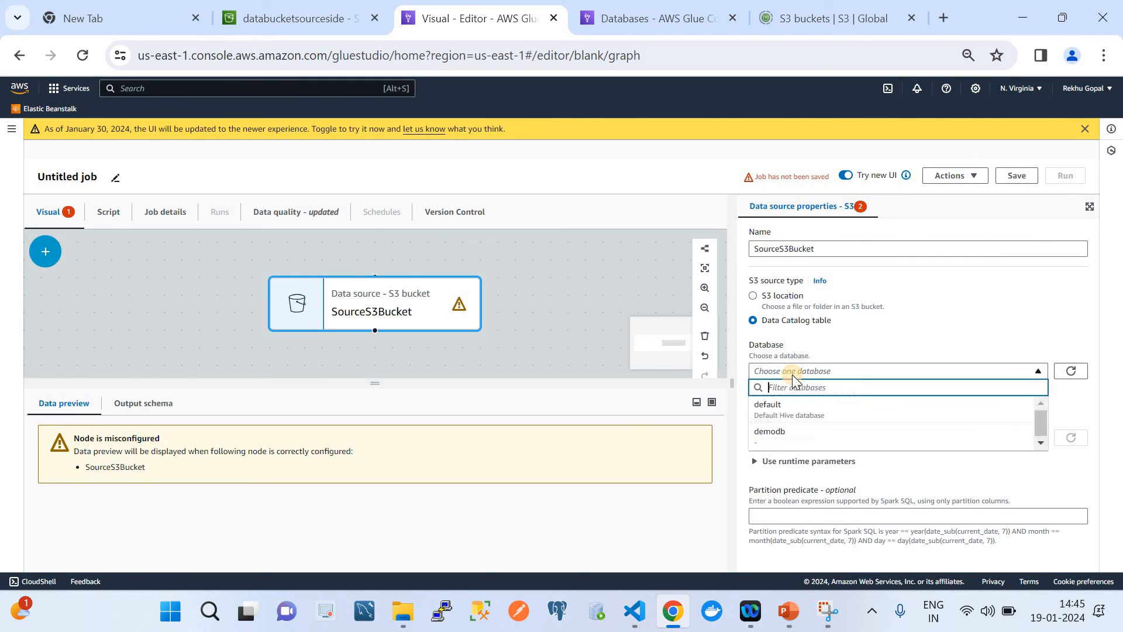
left_click(792, 434)
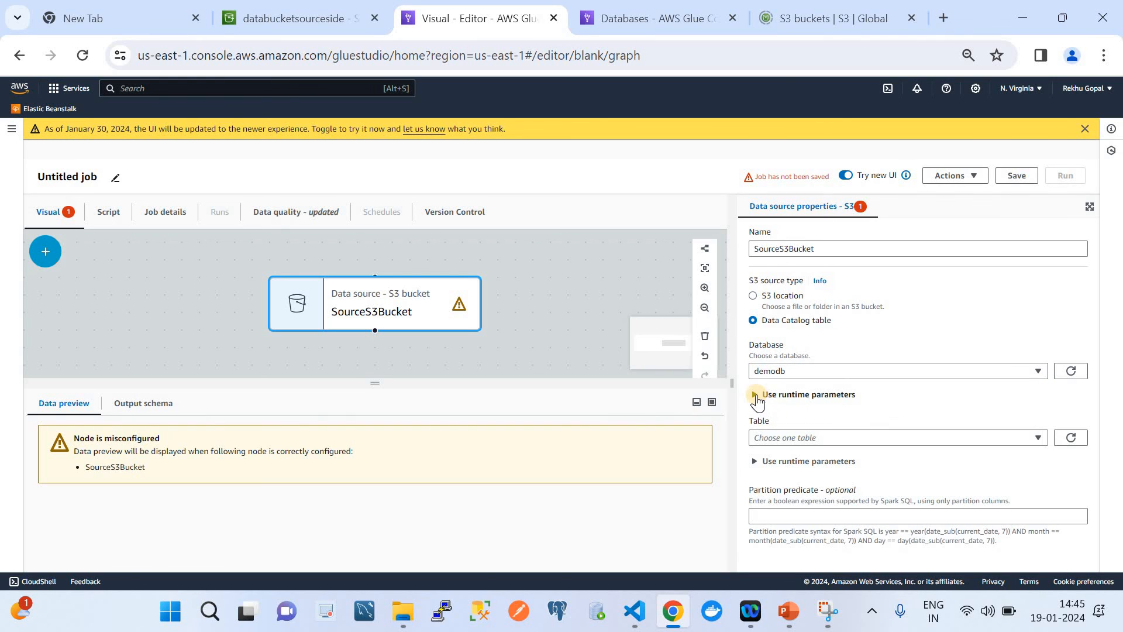
left_click(804, 438)
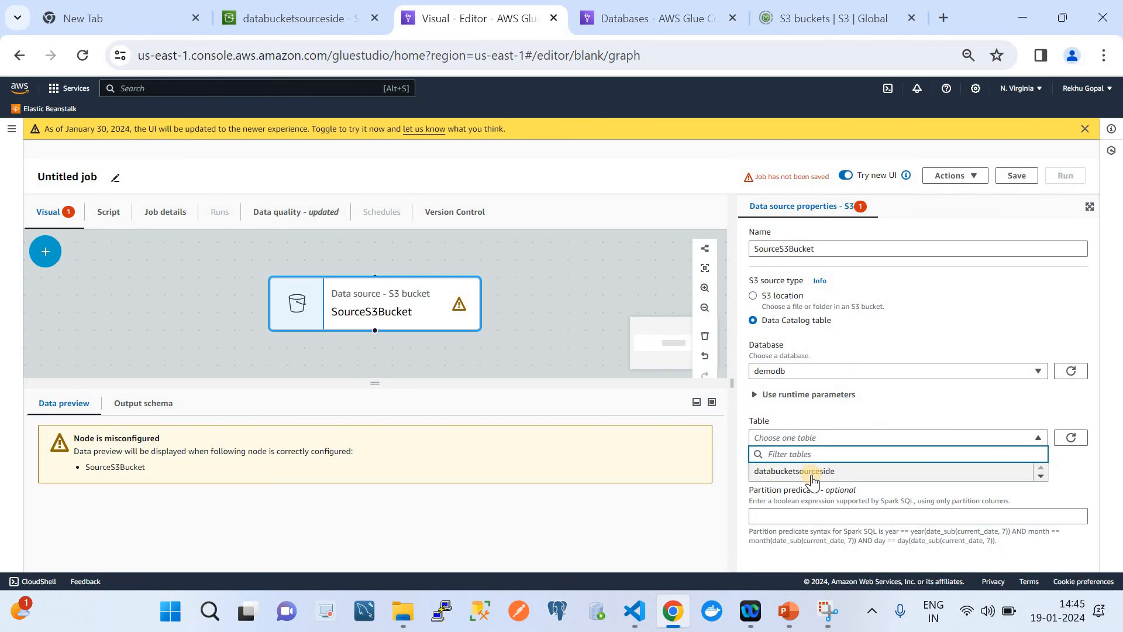
left_click(812, 474)
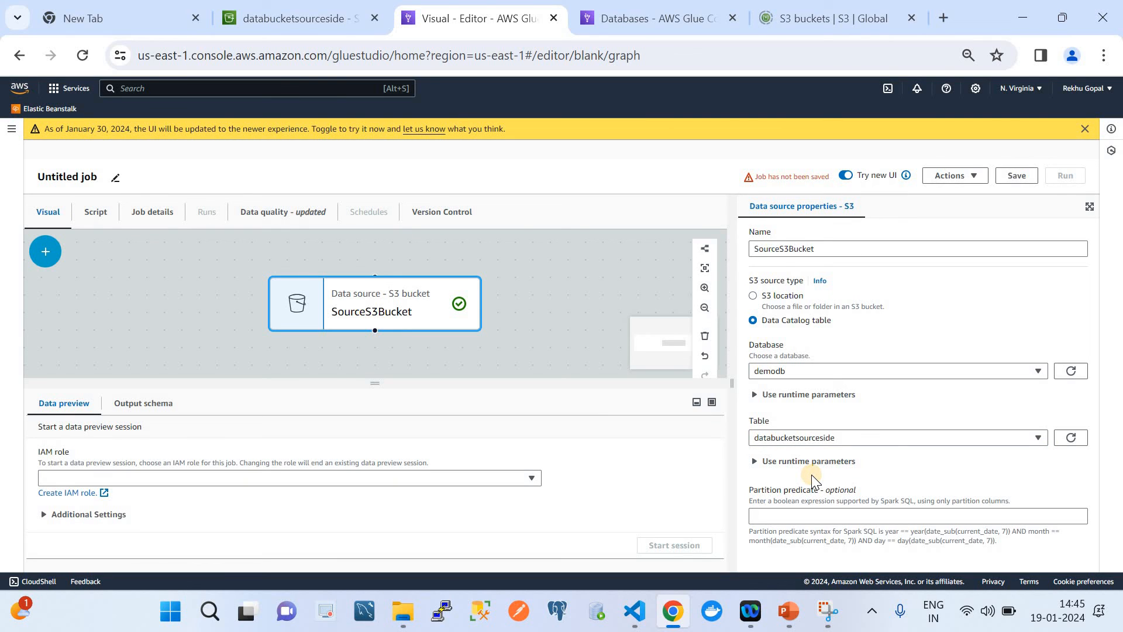
Step: Check the PowerPoint diagram, return to Chrome, and start a data preview session with the IAM role ETLlambdaAccessRole
left_click(797, 608)
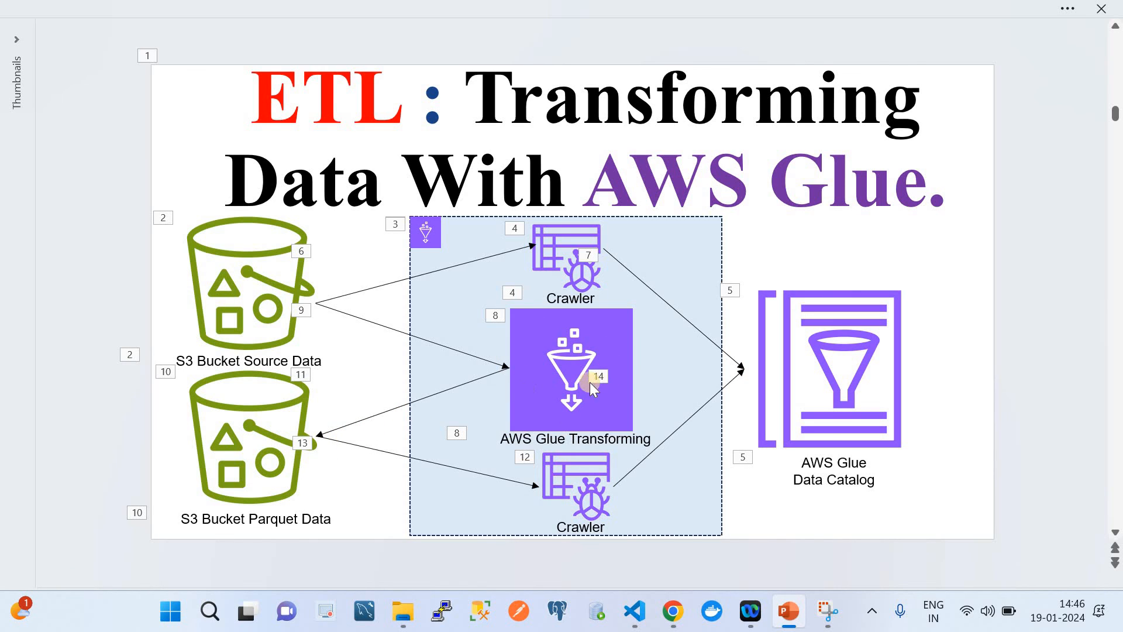
left_click(674, 610)
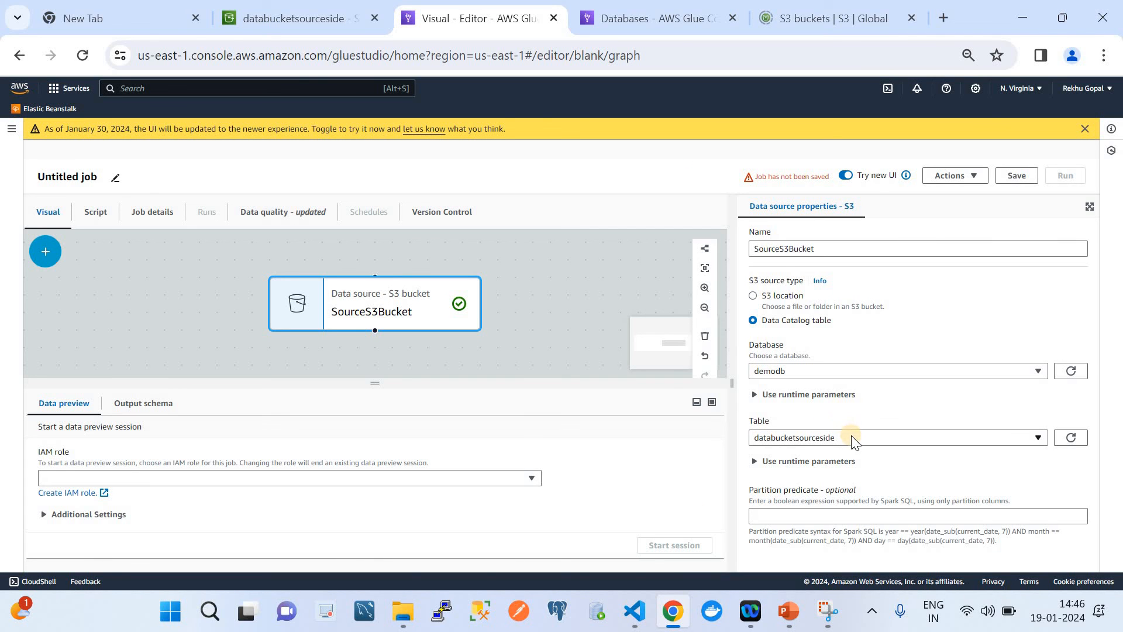
left_click(277, 478)
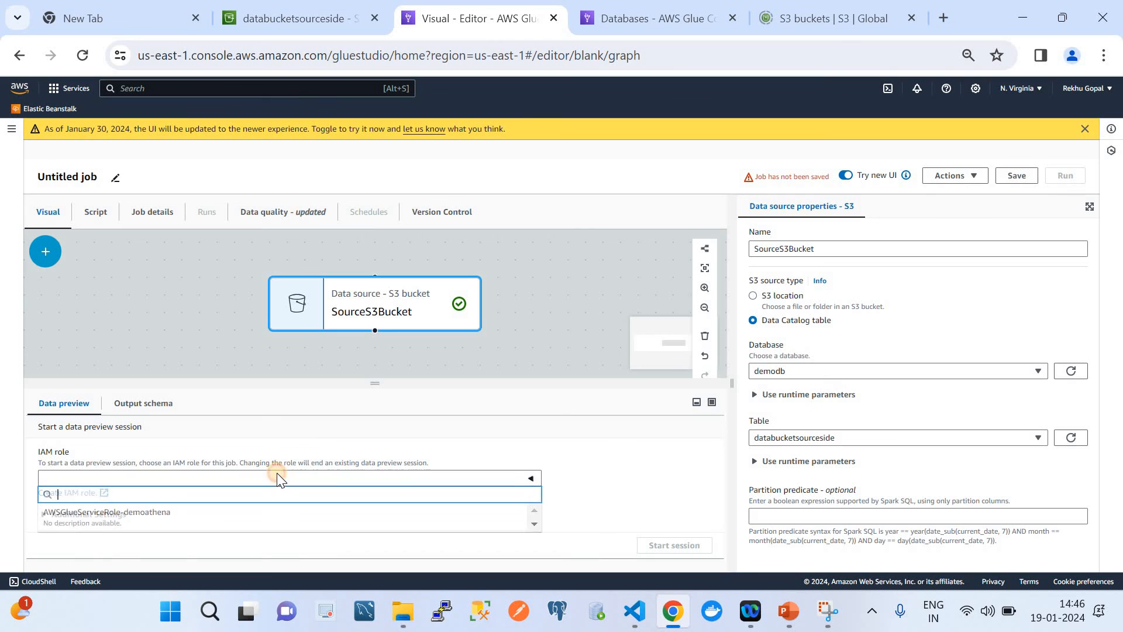
type("EZT:")
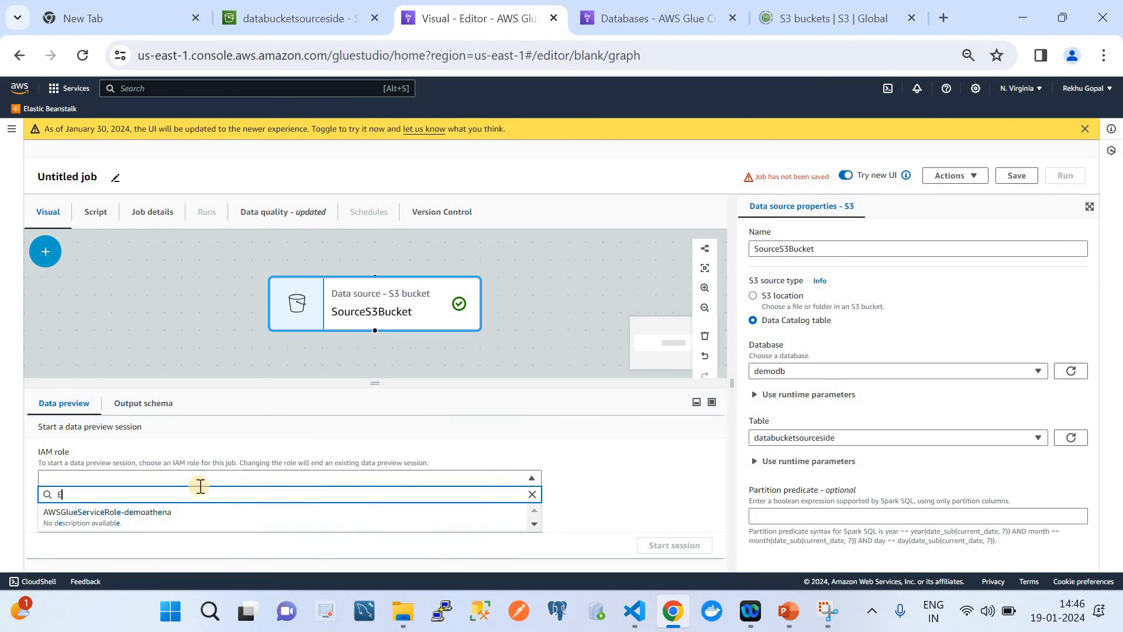
key("BackSpace")
key("BackSpace")
key("BackSpace")
type("TL")
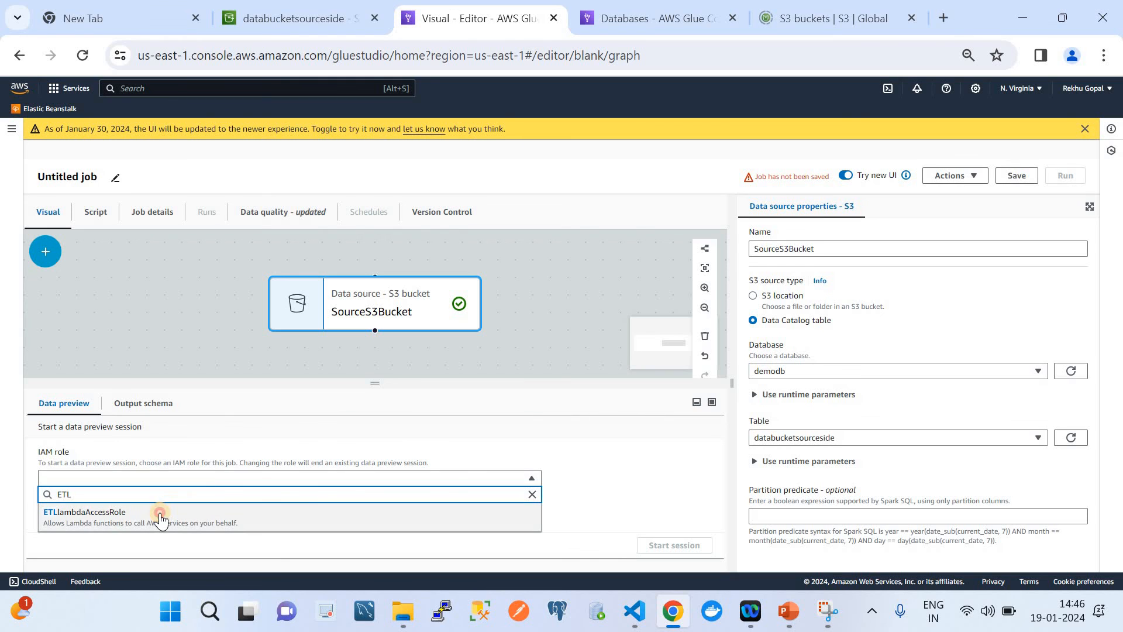
left_click(159, 513)
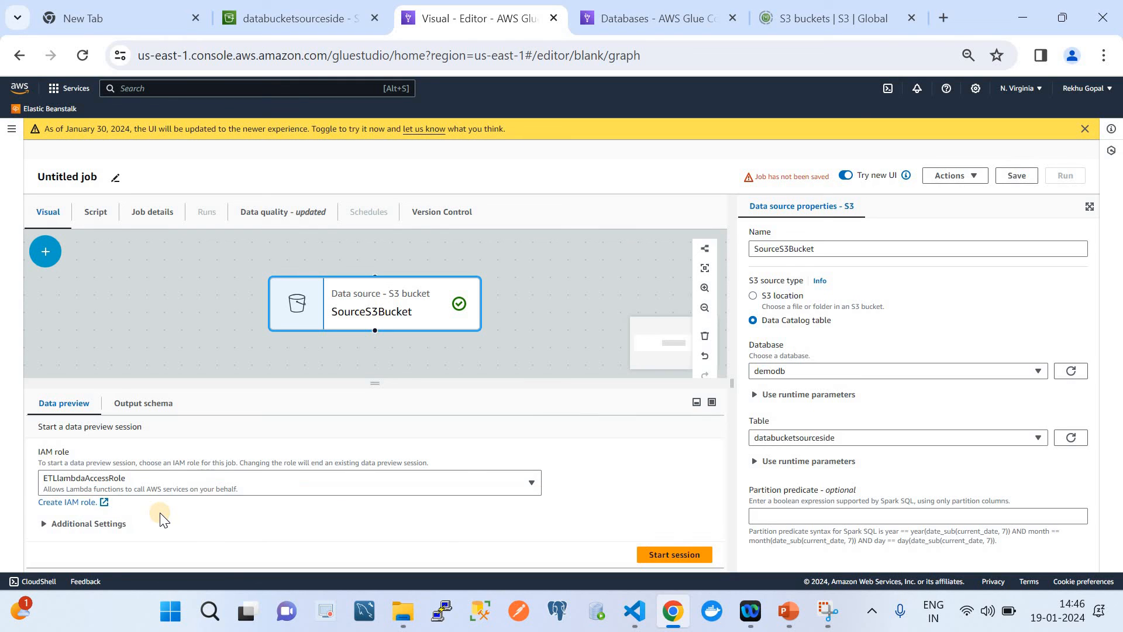
left_click(668, 554)
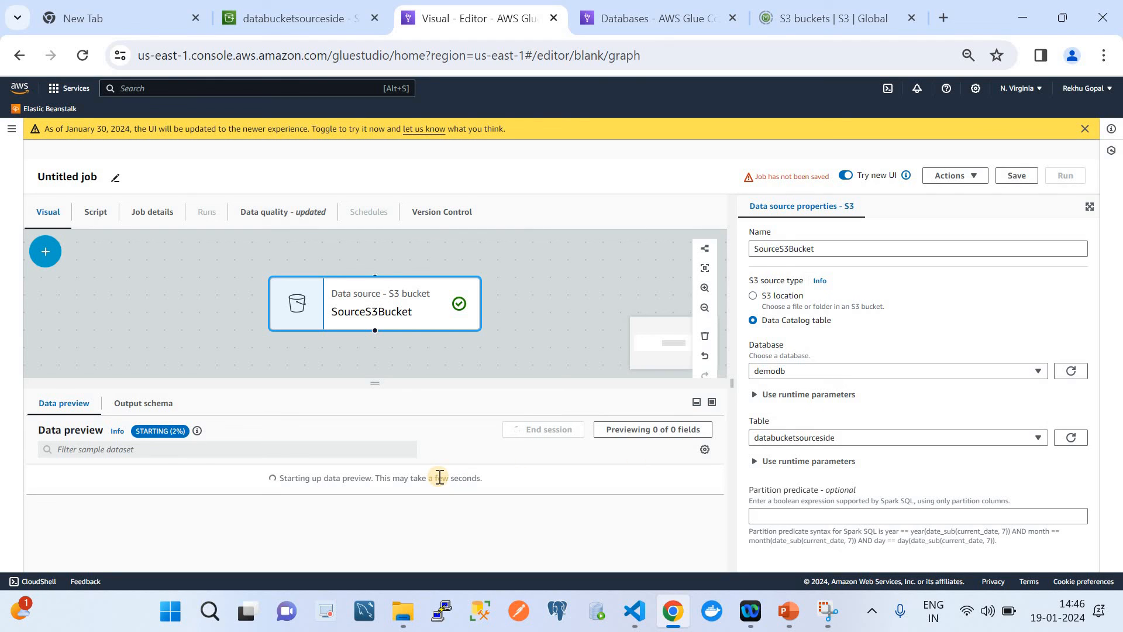
Step: Rename the untitled job as DemoETLJob
left_click(97, 179)
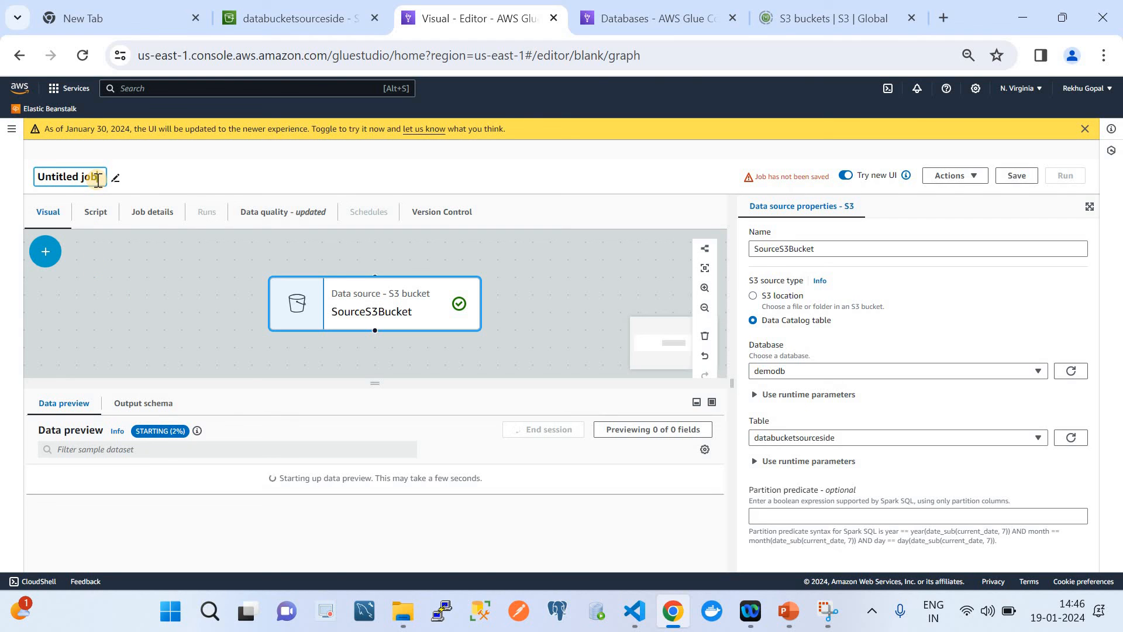
key("BackSpace")
key("BackSpace")
key("BackSpace")
key("BackSpace")
key("BackSpace")
type("D")
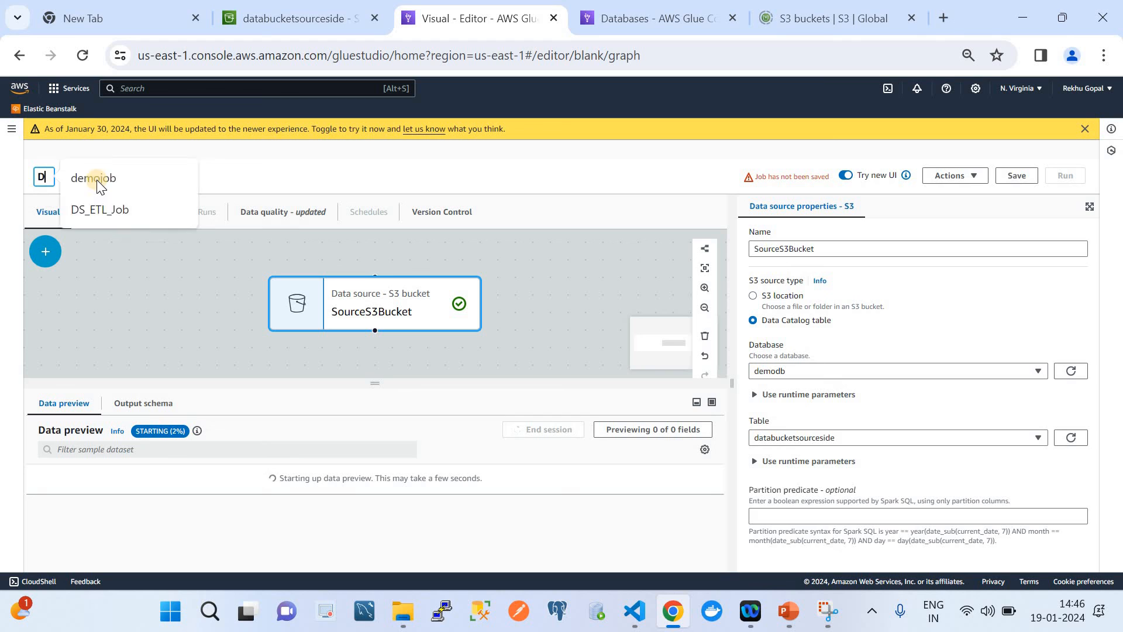
type("emoETL")
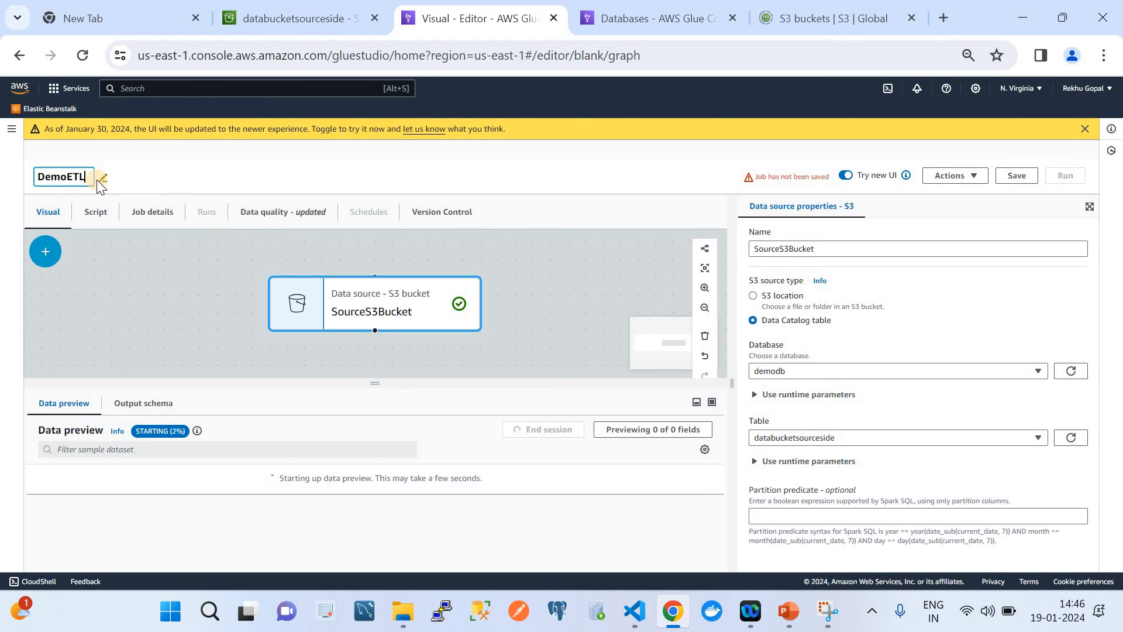
type("_Job")
left_click(334, 173)
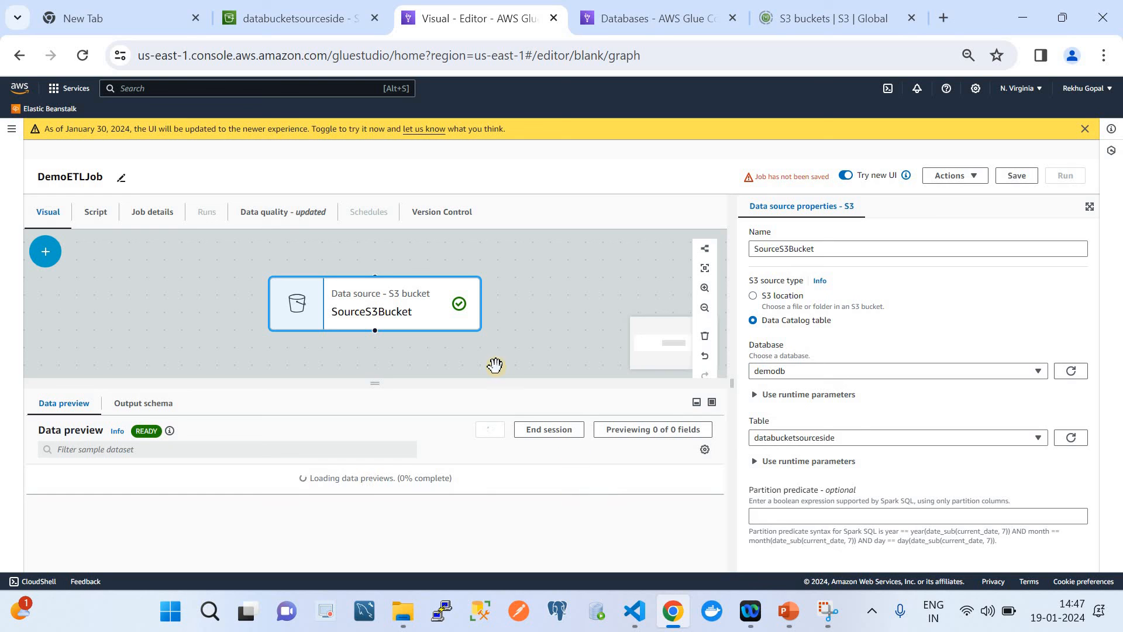
Step: Examine the SourceS3Bucket node's rows under sn, gname and description in the data preview
scroll(518, 317, "down", 1)
scroll(518, 318, "down", 2)
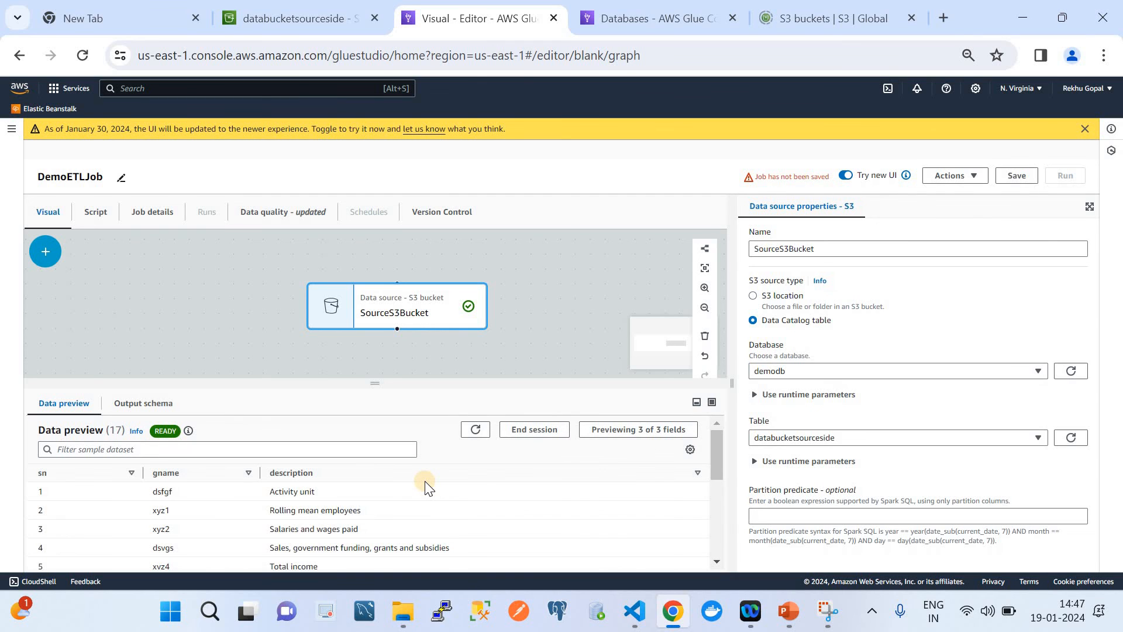
scroll(425, 482, "down", 4)
scroll(425, 480, "up", 4)
scroll(246, 524, "down", 4)
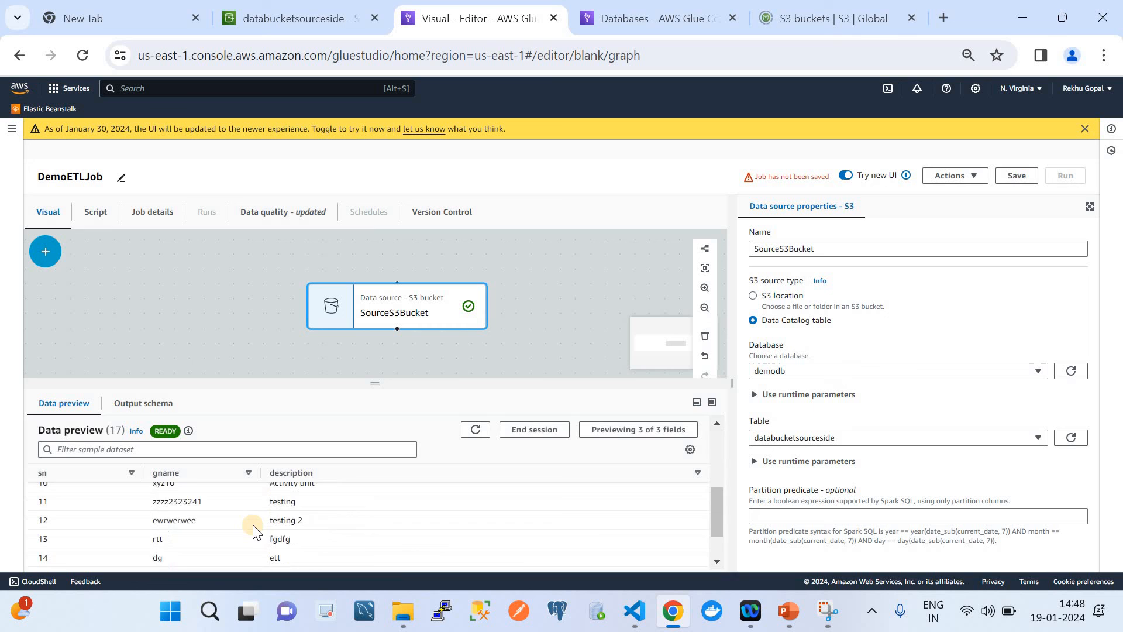
Step: Compare the SourceS3Bucket data preview rows with TestReport.csv in VS Code, then return to Chrome
left_click(640, 627)
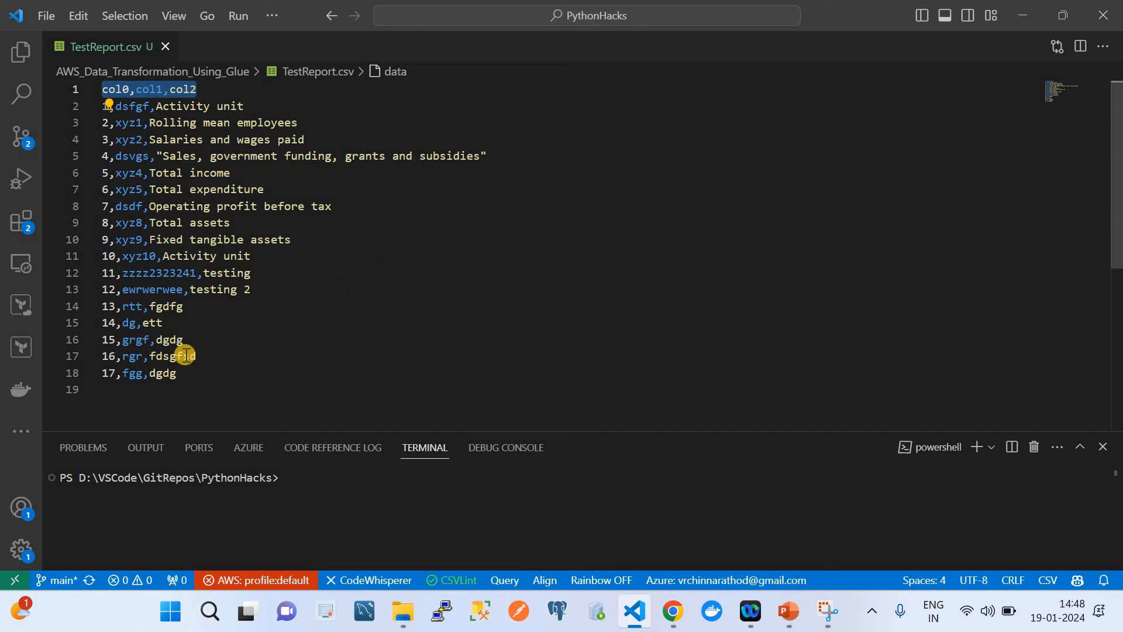
left_click(673, 610)
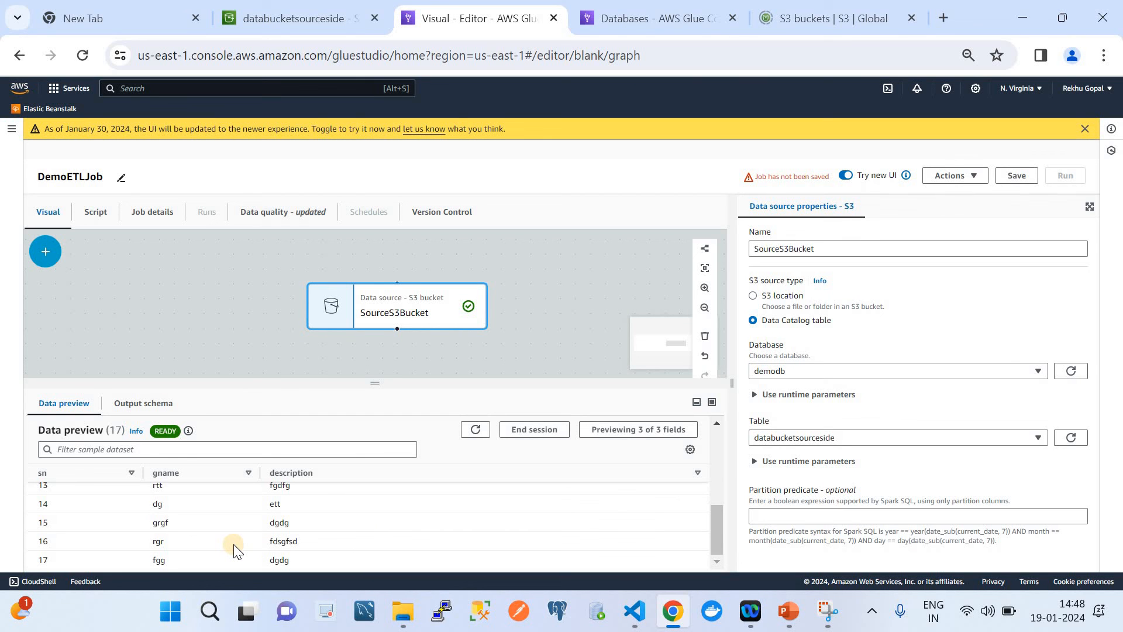
scroll(234, 544, "up", 5)
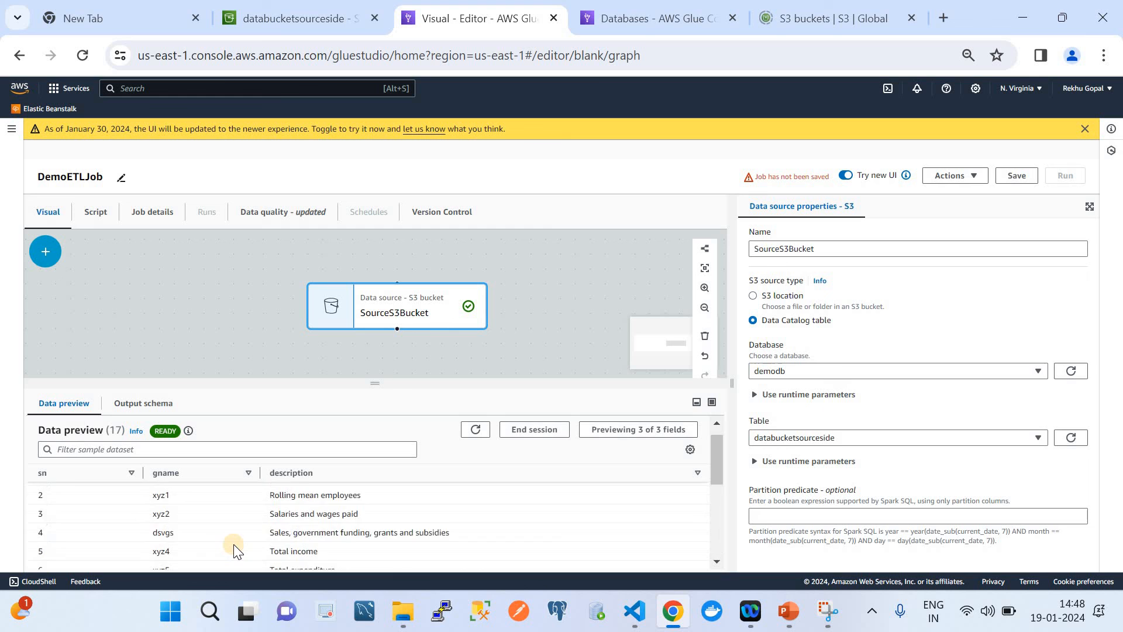
left_click(641, 624)
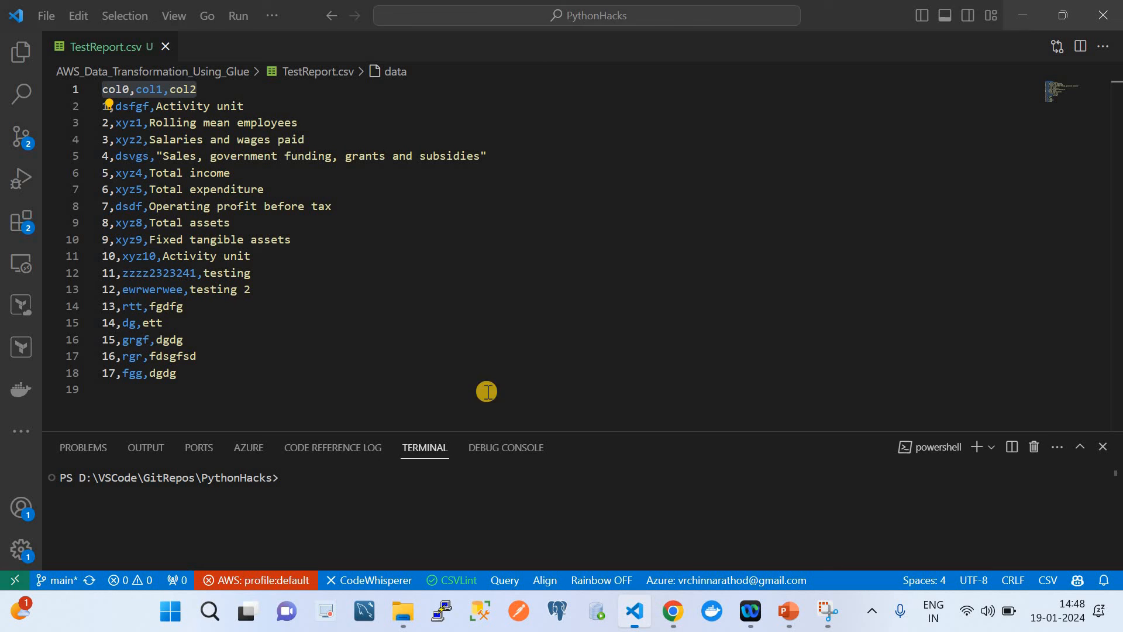
left_click(677, 623)
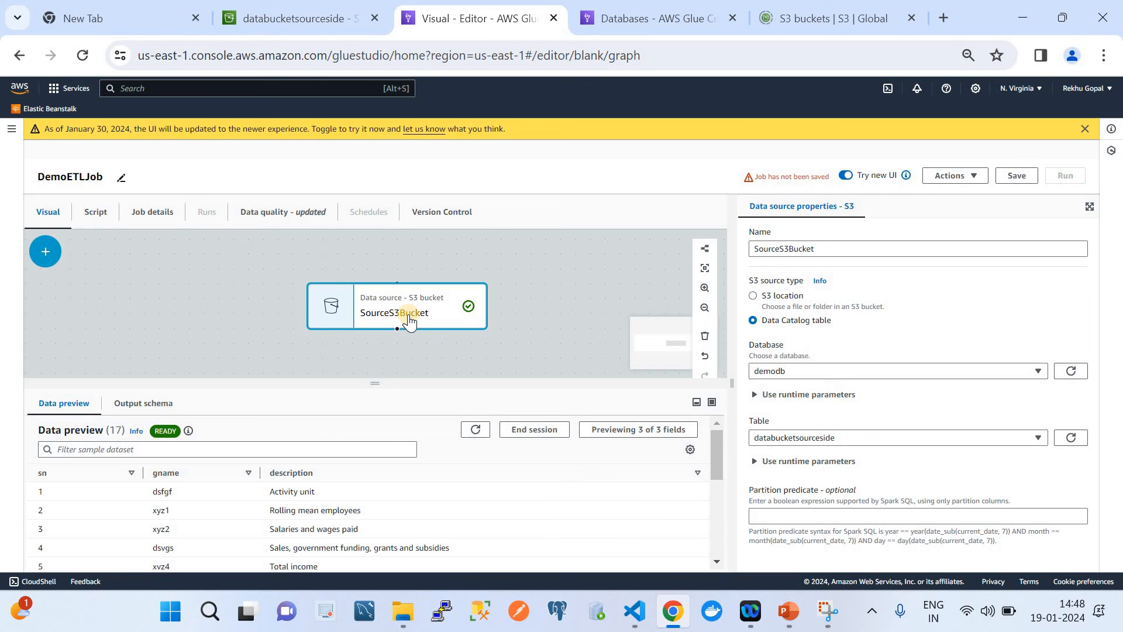
Step: Add a Change Schema transform node fed by the SourceS3Bucket node
left_click(45, 251)
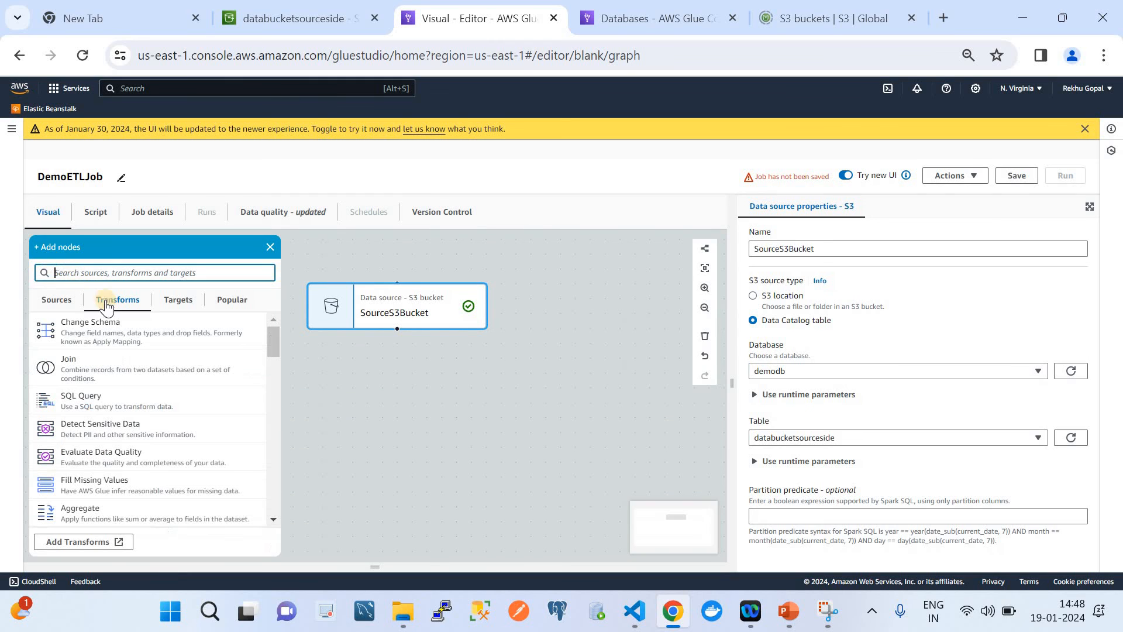
left_click(128, 332)
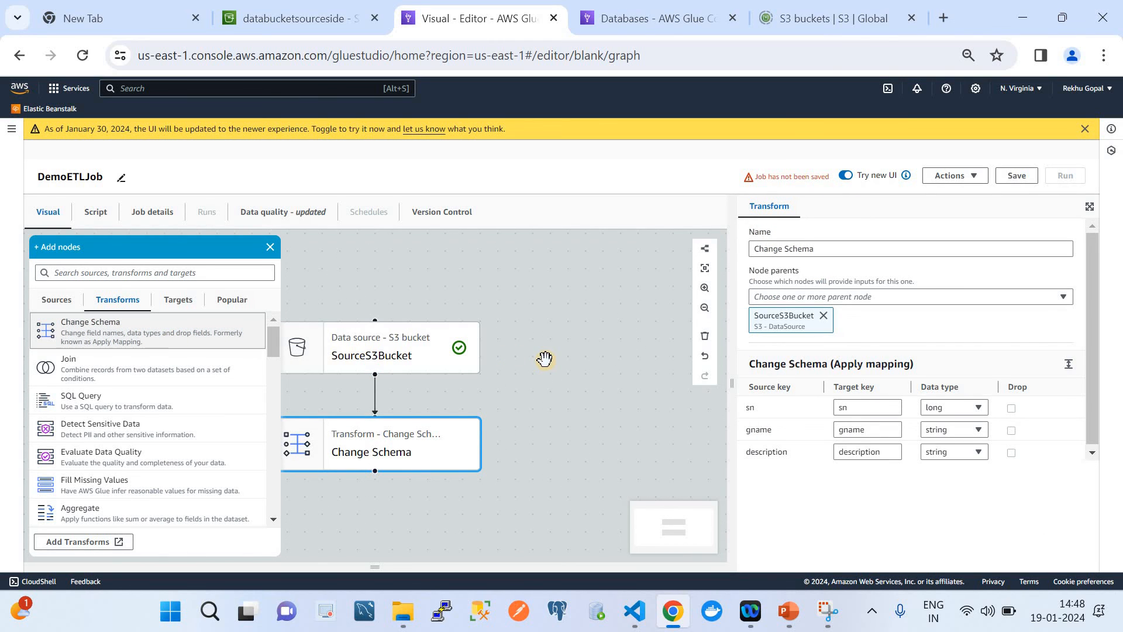
left_click(269, 248)
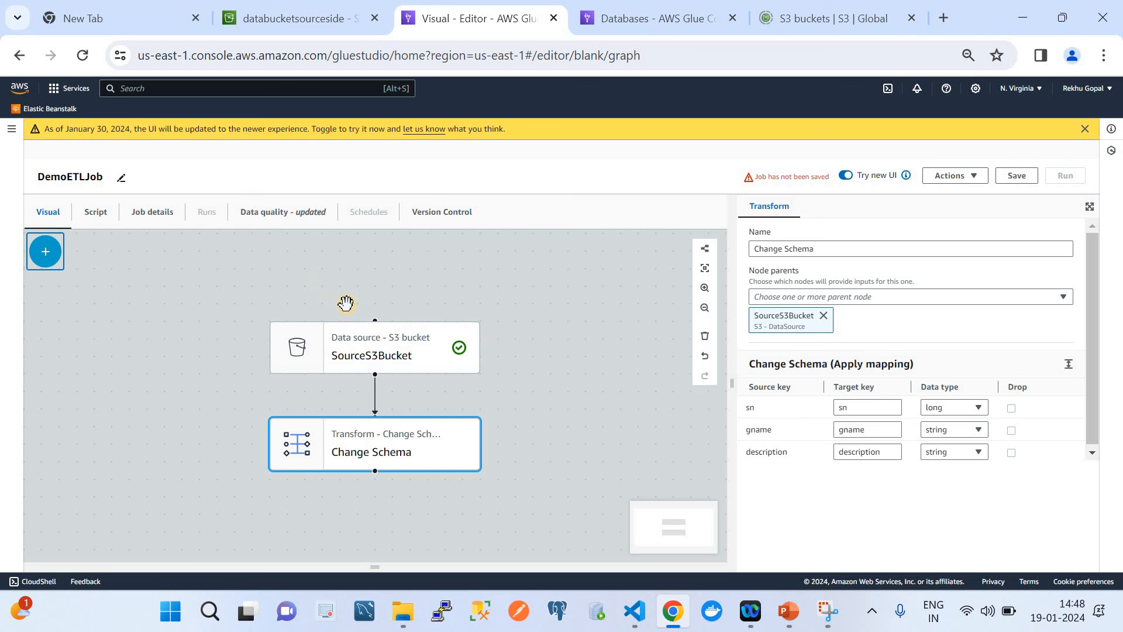
Step: Check the PowerPoint diagram, return to Chrome, and look through the other transforms available for the job
left_click(781, 625)
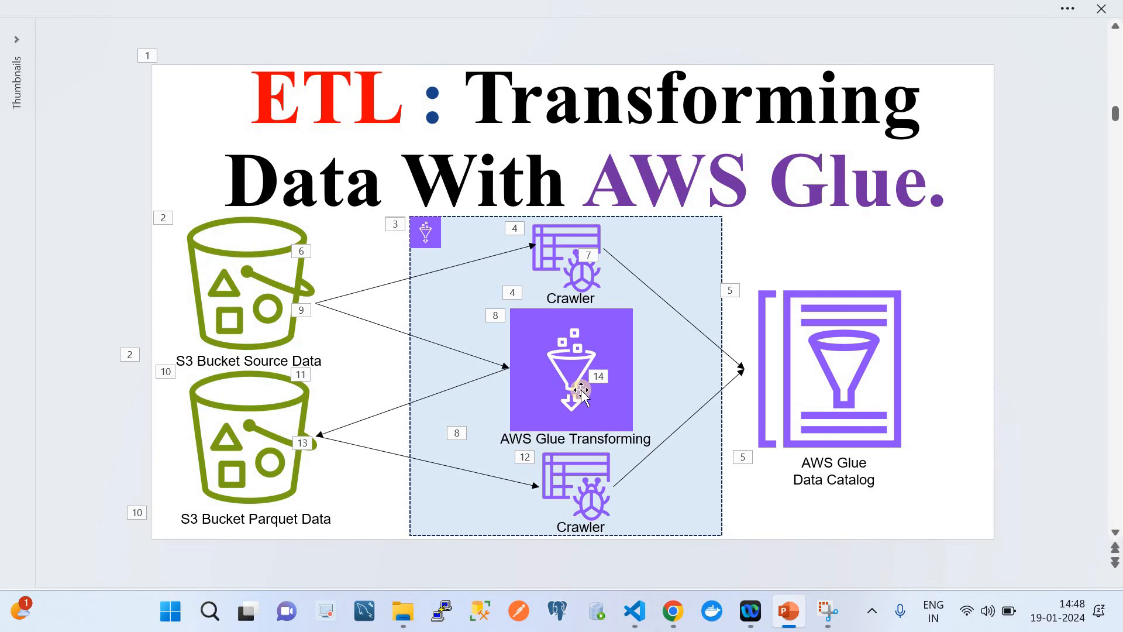
left_click(673, 611)
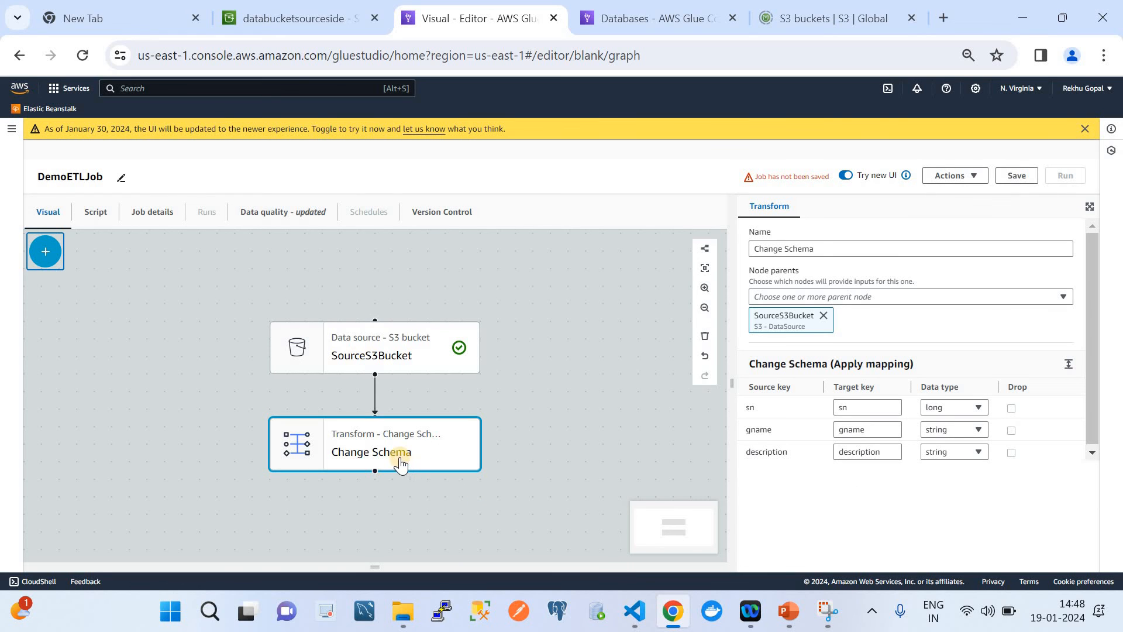
left_click(44, 261)
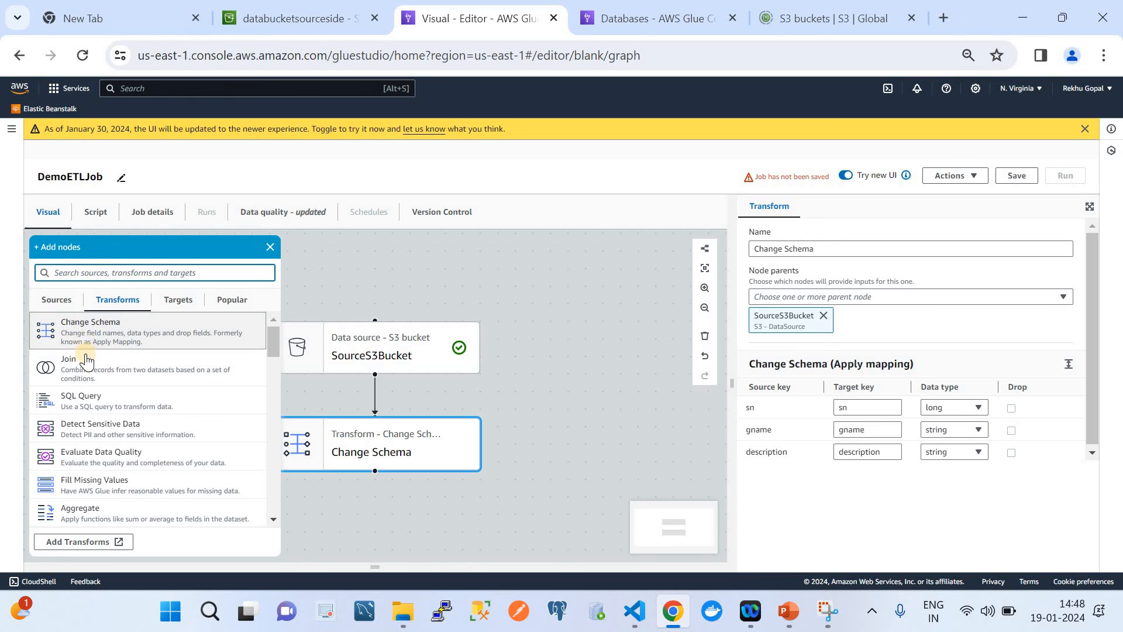
scroll(143, 467, "down", 5)
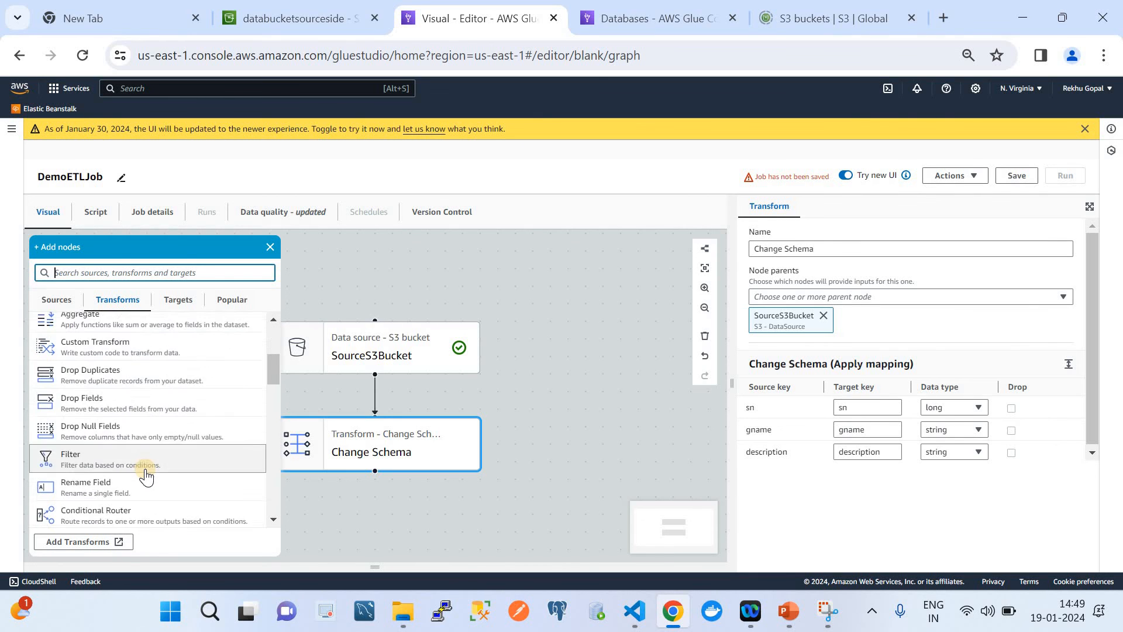
scroll(144, 474, "down", 6)
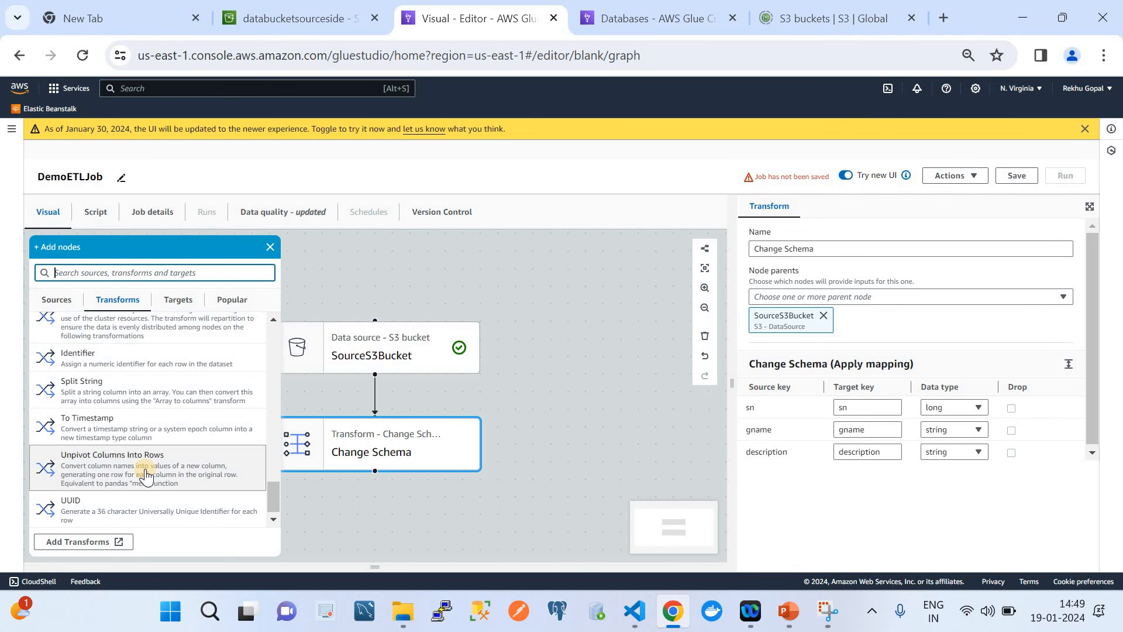
Step: Set the target key of the sn field to ID in the Change Schema node
left_click(397, 461)
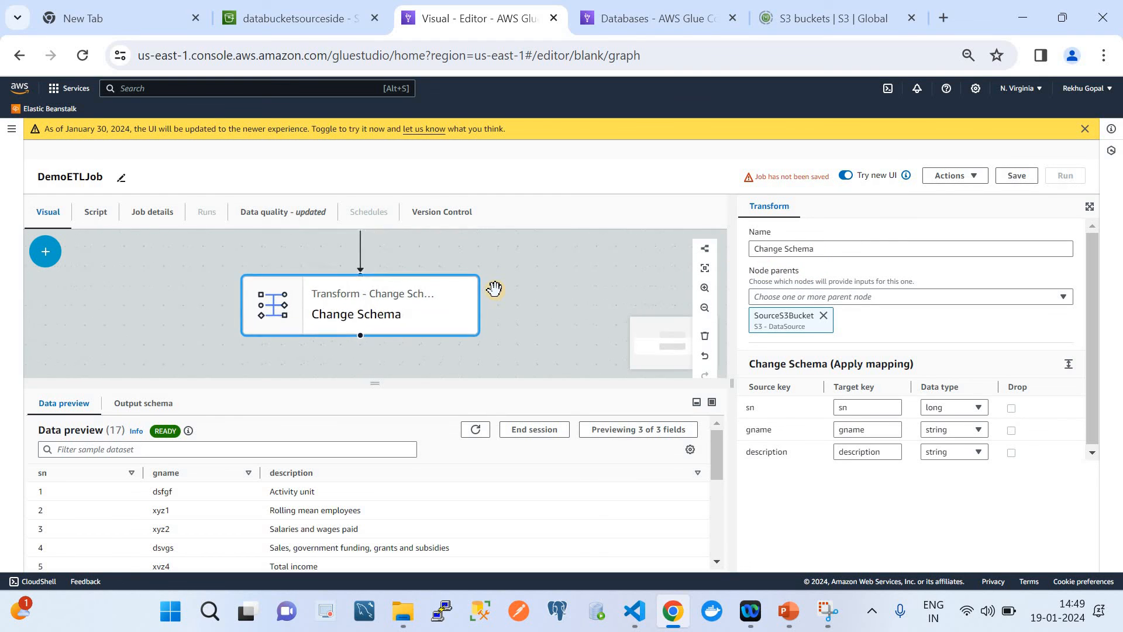
scroll(494, 288, "down", 5)
scroll(494, 289, "up", 2)
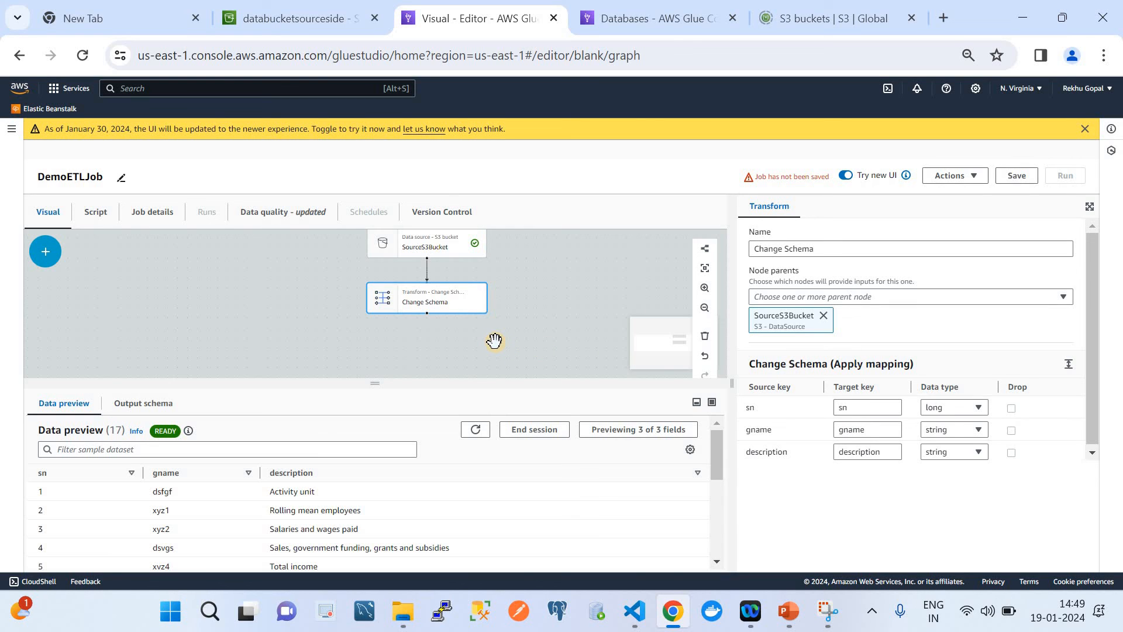
left_click(863, 403)
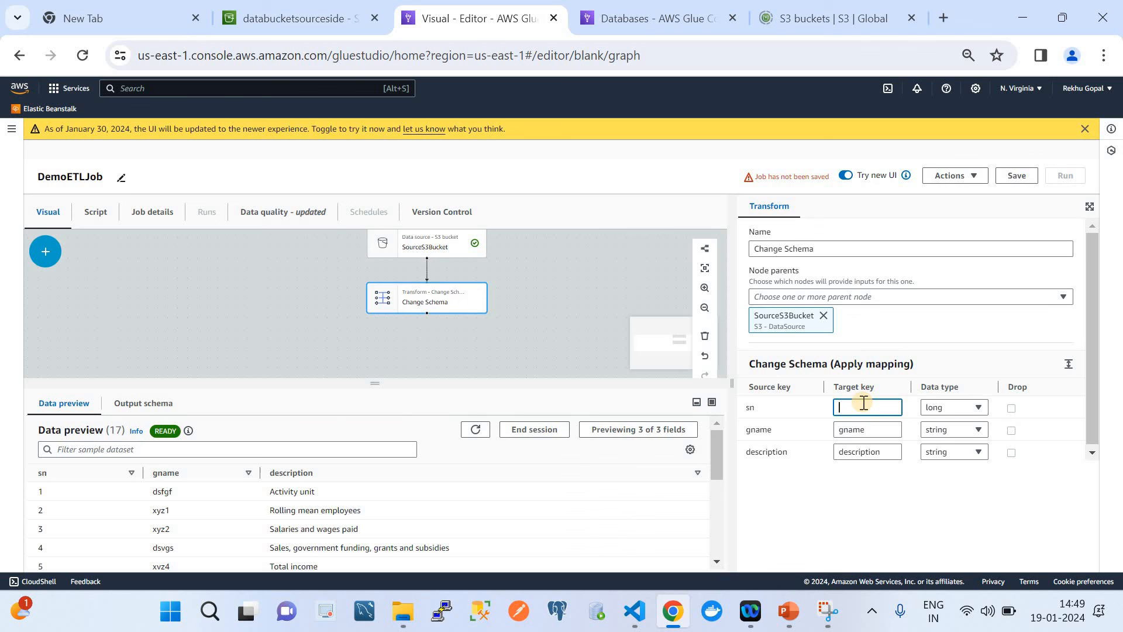
type("ID")
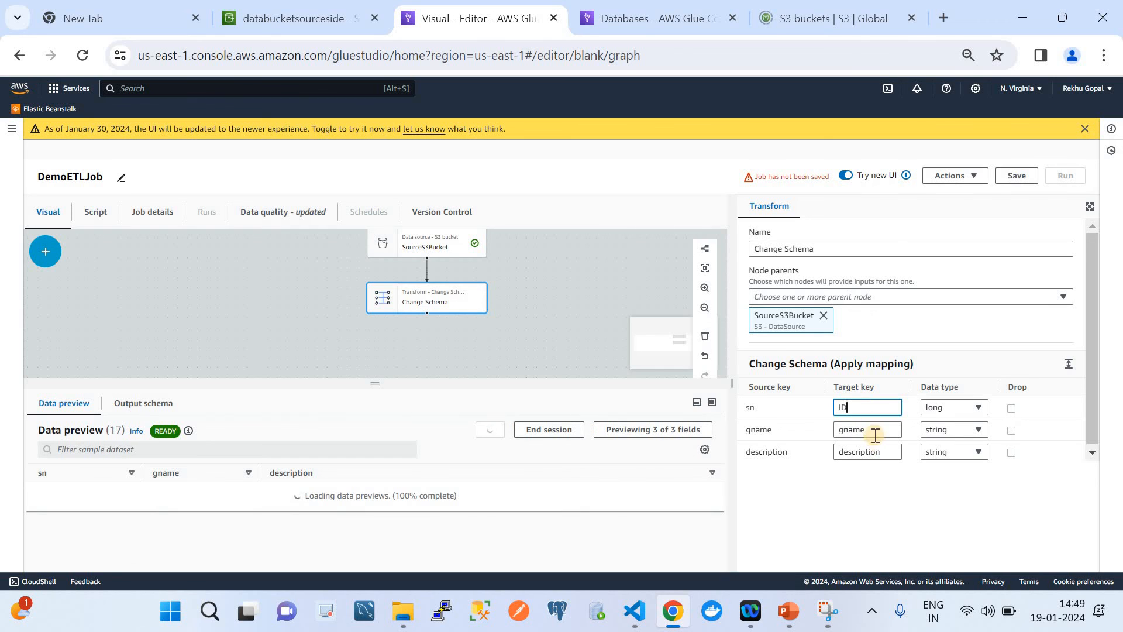
Step: Set the target key of the gname field to NAME
left_click(871, 430)
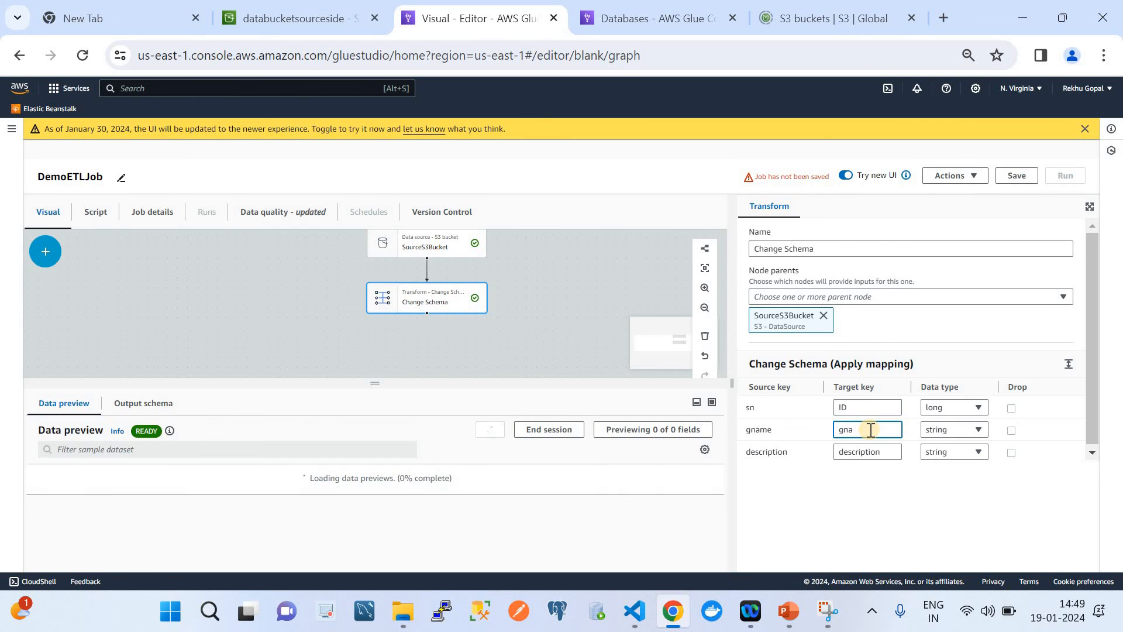
key("BackSpace")
key("BackSpace")
key("BackSpace")
type("NAME")
Step: Set the target key of the description field to Sumamry and review the rows in the data preview
left_click(887, 451)
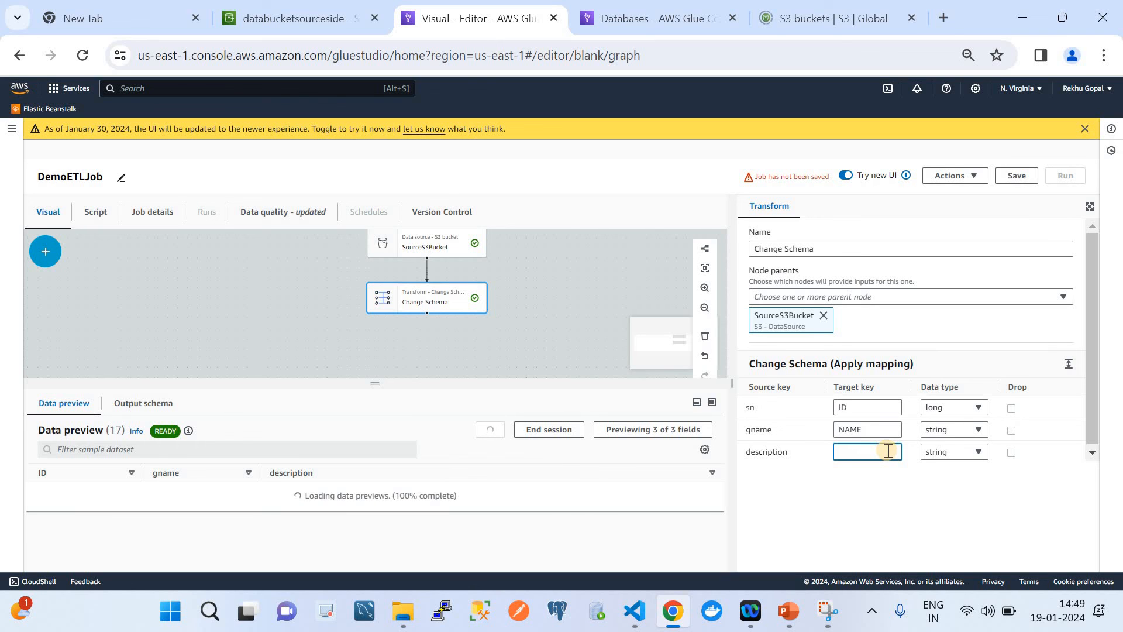
type("SUmamry")
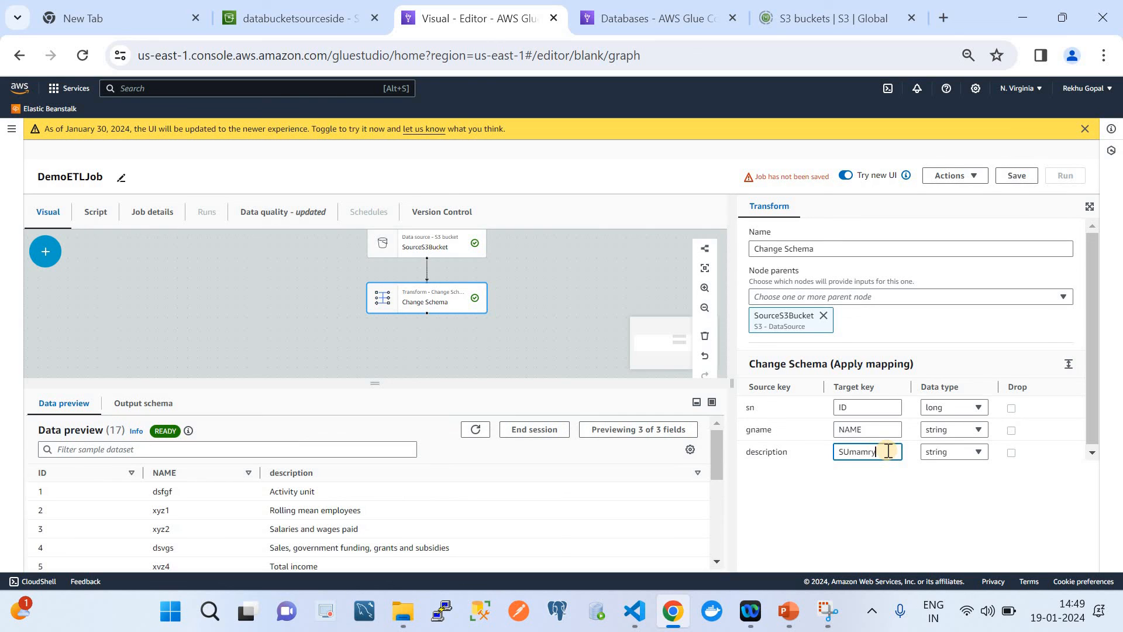
left_click(849, 451)
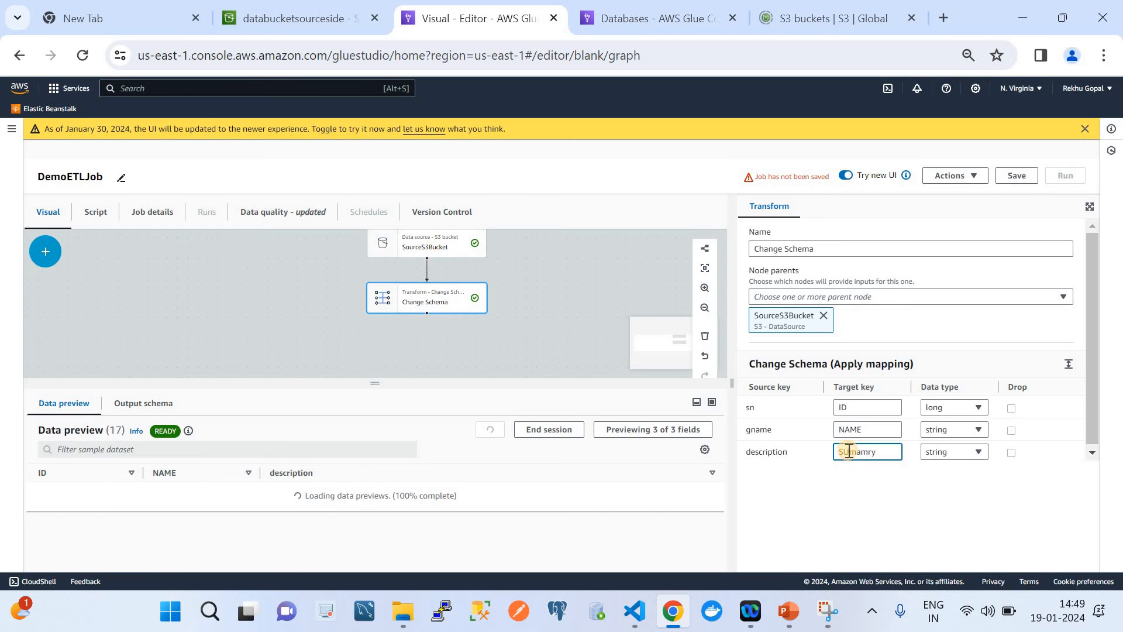
key("BackSpace")
type("u")
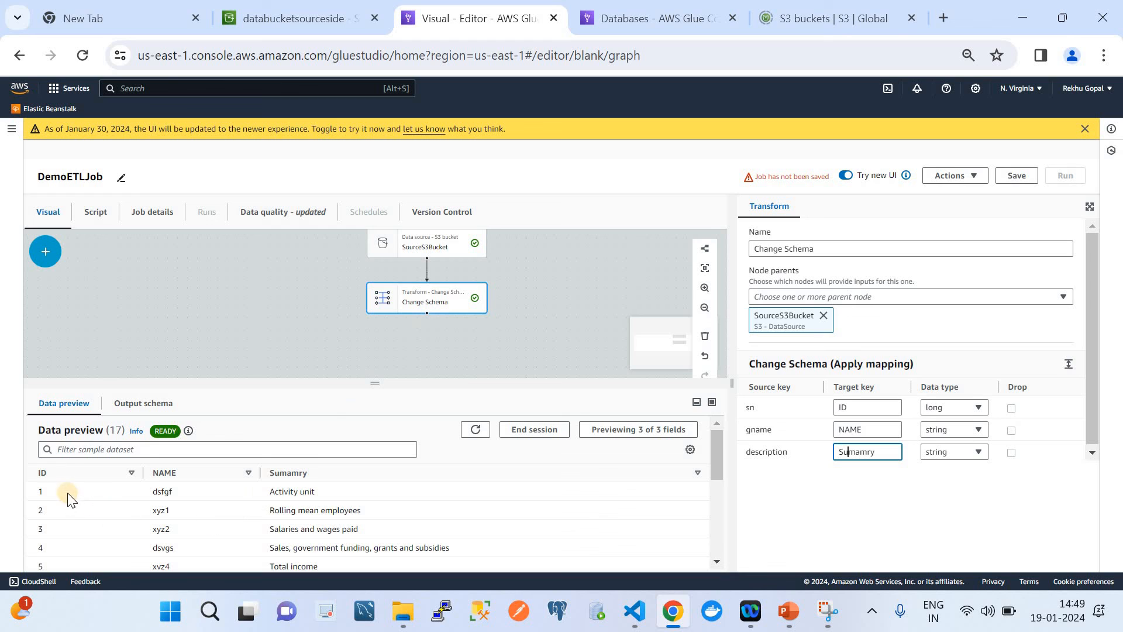
scroll(228, 538, "down", 4)
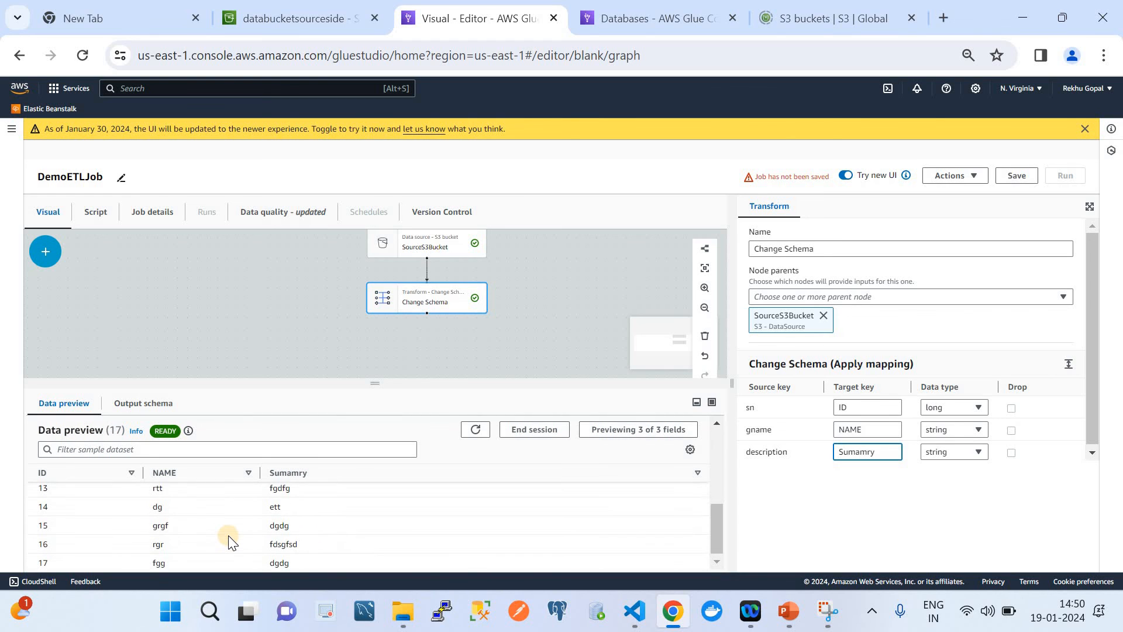
scroll(227, 535, "up", 4)
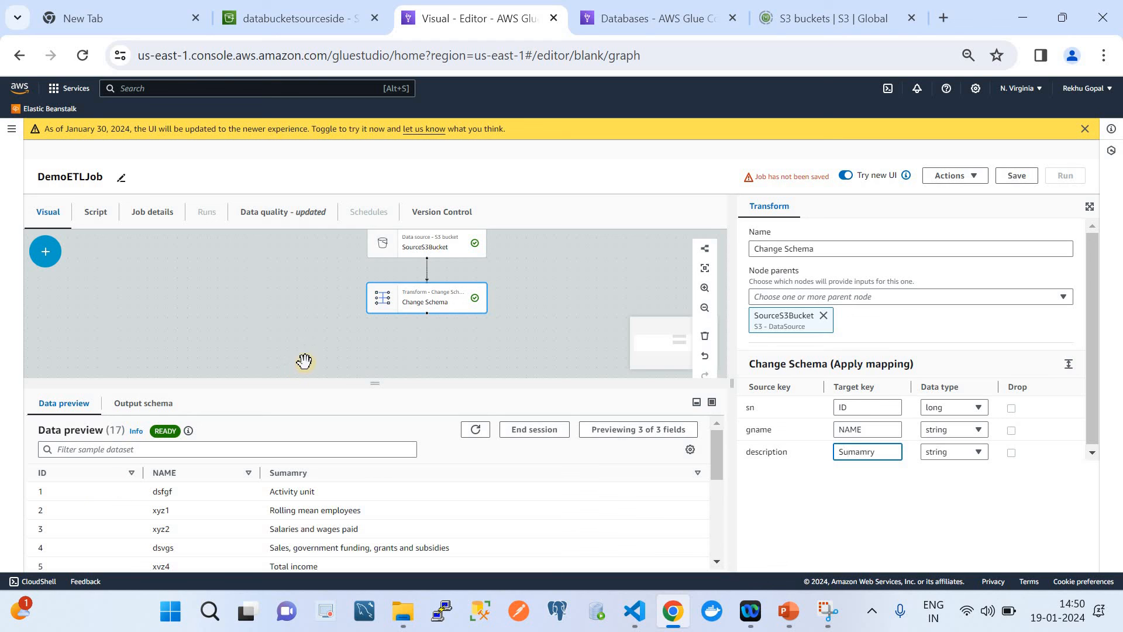
Step: Add an Amazon S3 target node fed by the Change Schema node and select it
left_click(45, 251)
left_click(186, 300)
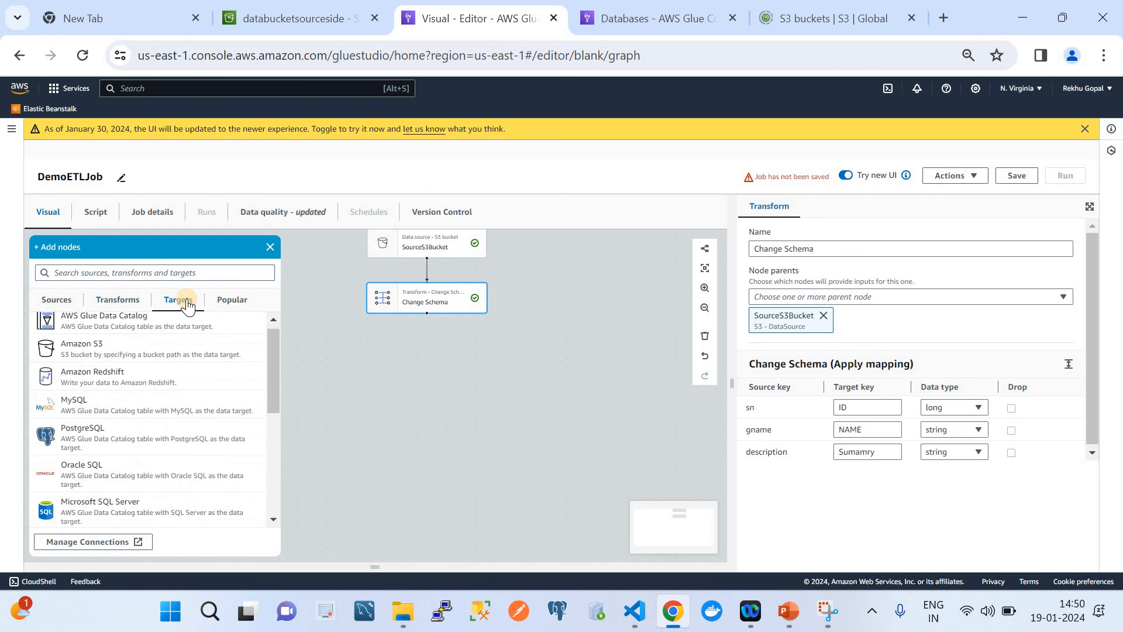
left_click(133, 351)
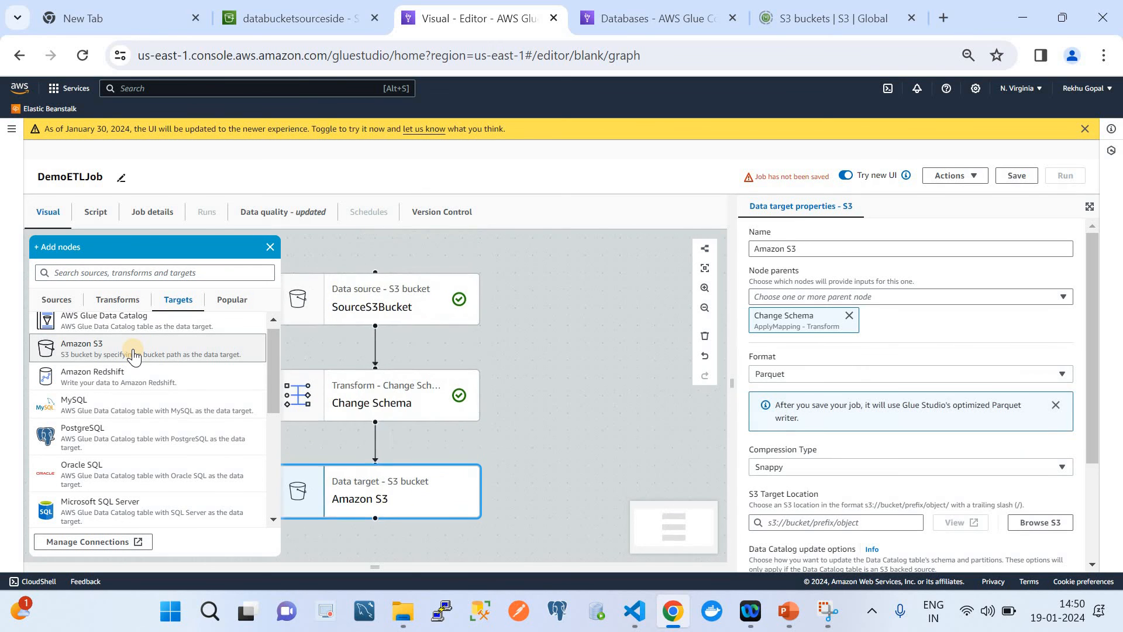
left_click(270, 246)
left_click(408, 498)
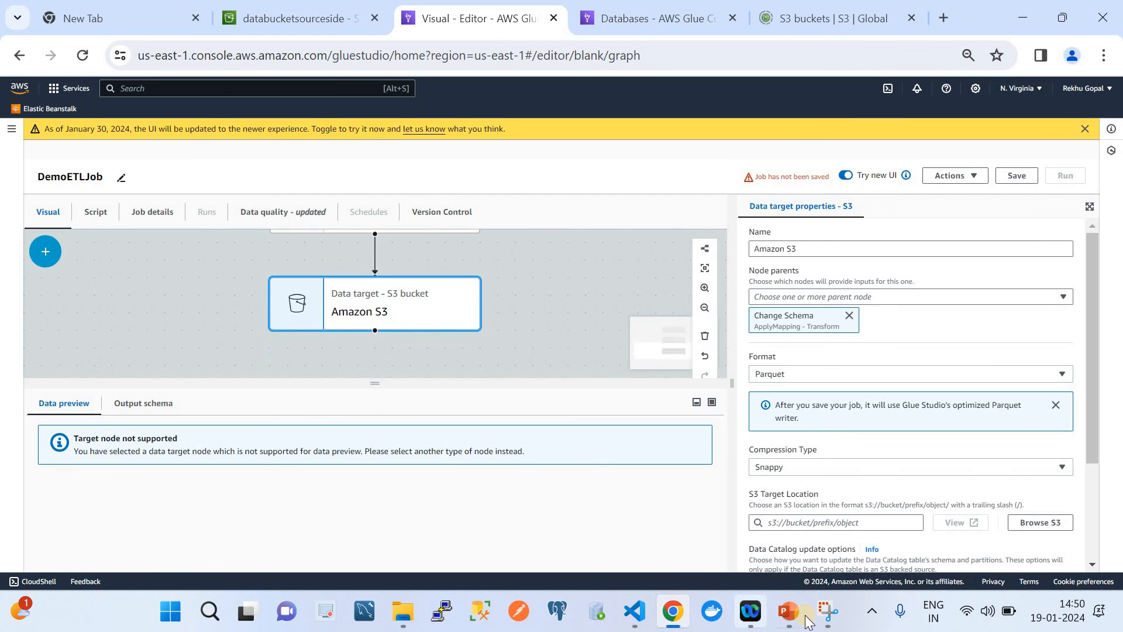
Step: Check the PowerPoint diagram, return to Chrome, and rename the Amazon S3 target node as DestinationS3Bucket
left_click(789, 611)
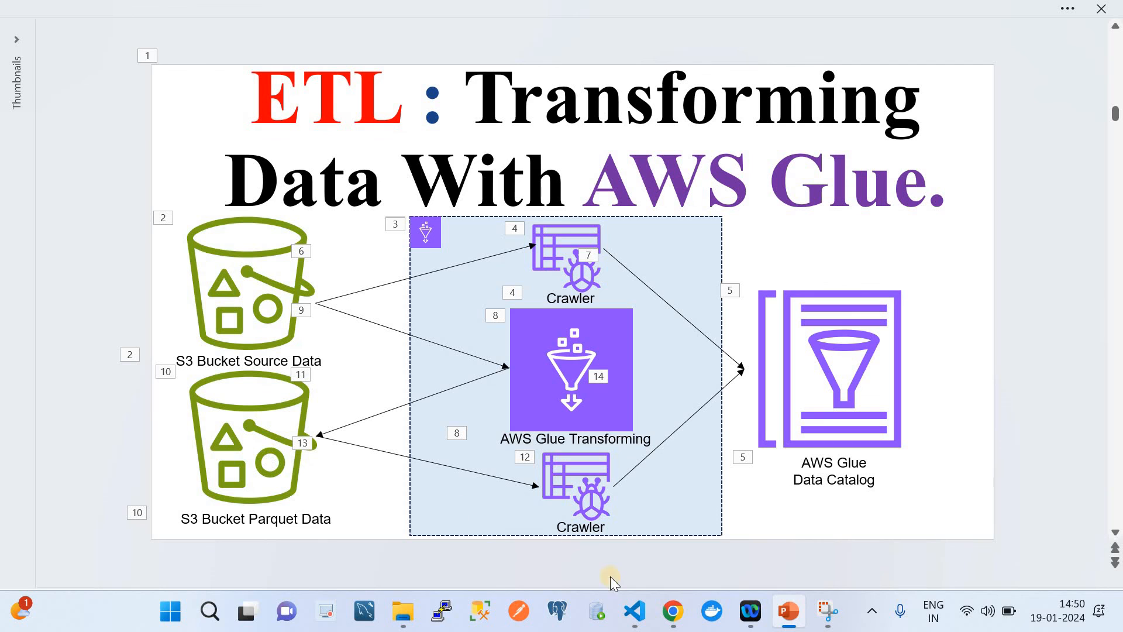
left_click(672, 615)
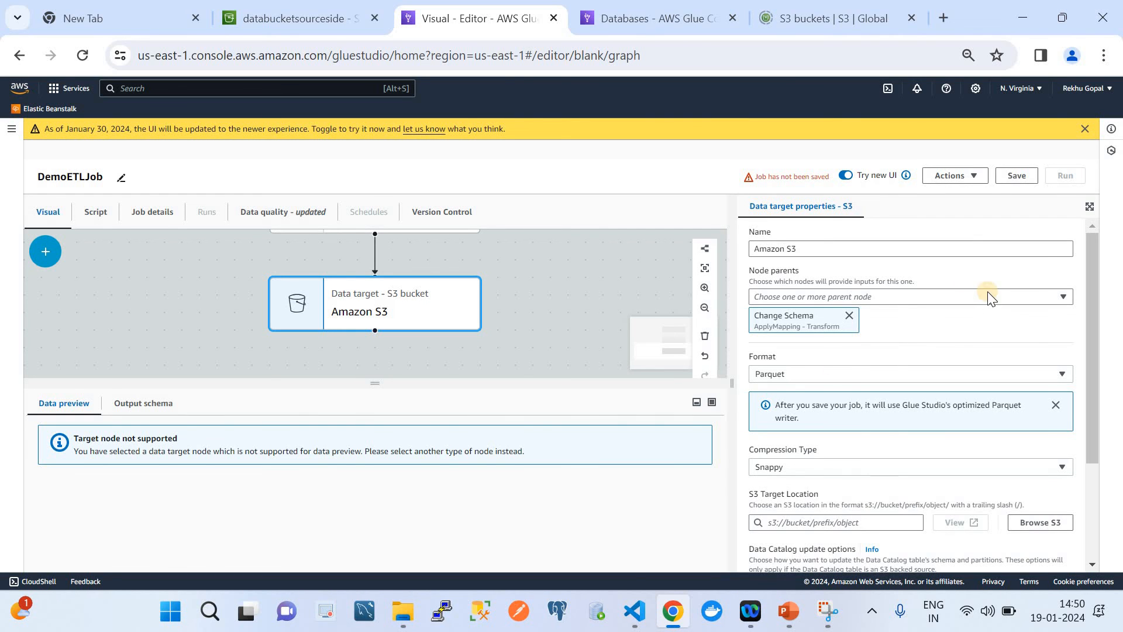
left_click(810, 248)
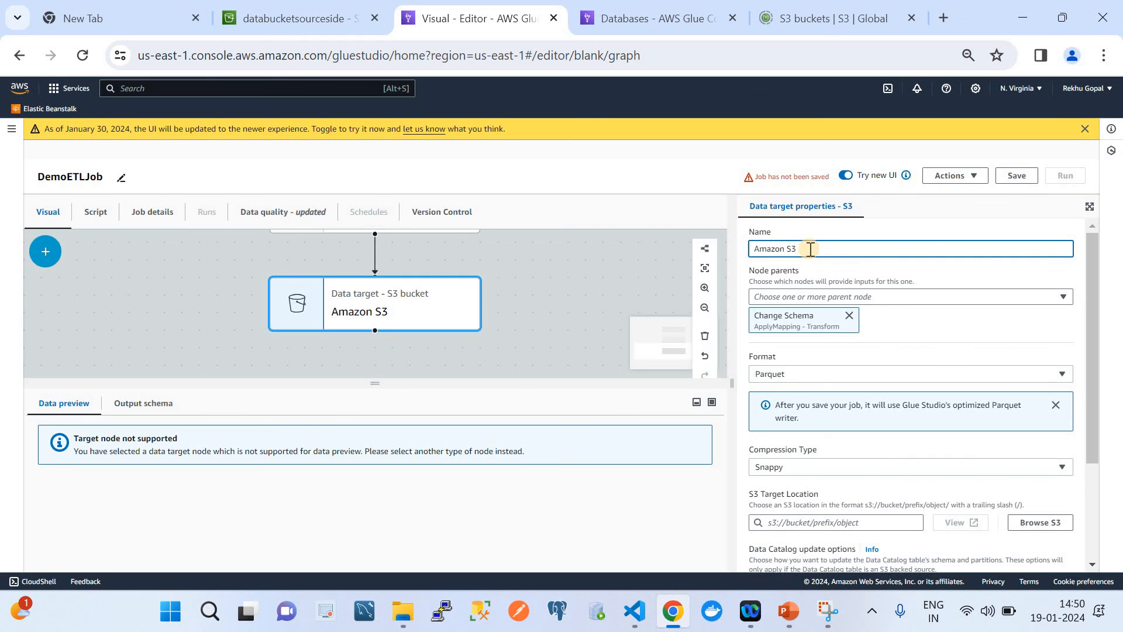
key("BackSpace")
key("BackSpace")
key("BackSpace")
key("BackSpace")
key("BackSpace")
key("BackSpace")
key("BackSpace")
key("BackSpace")
type("D")
key("BackSpace")
type("es")
key("BackSpace")
key("BackSpace")
type("DestinationS3Bucket")
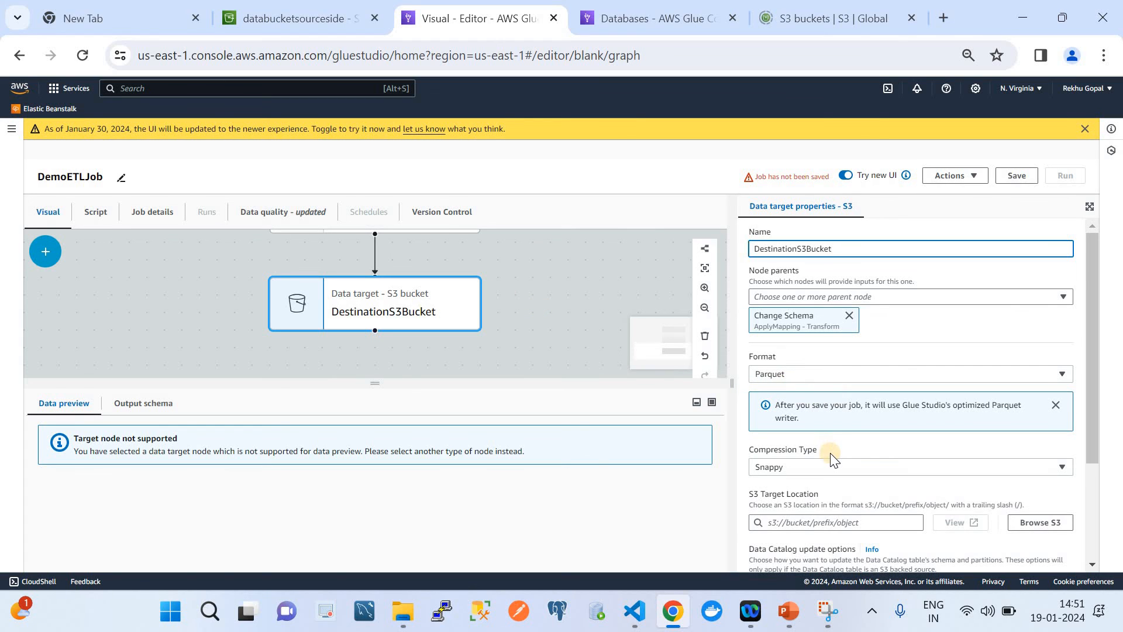
Step: Choose Snappy as the compression type of the DestinationS3Bucket node
scroll(831, 453, "down", 1)
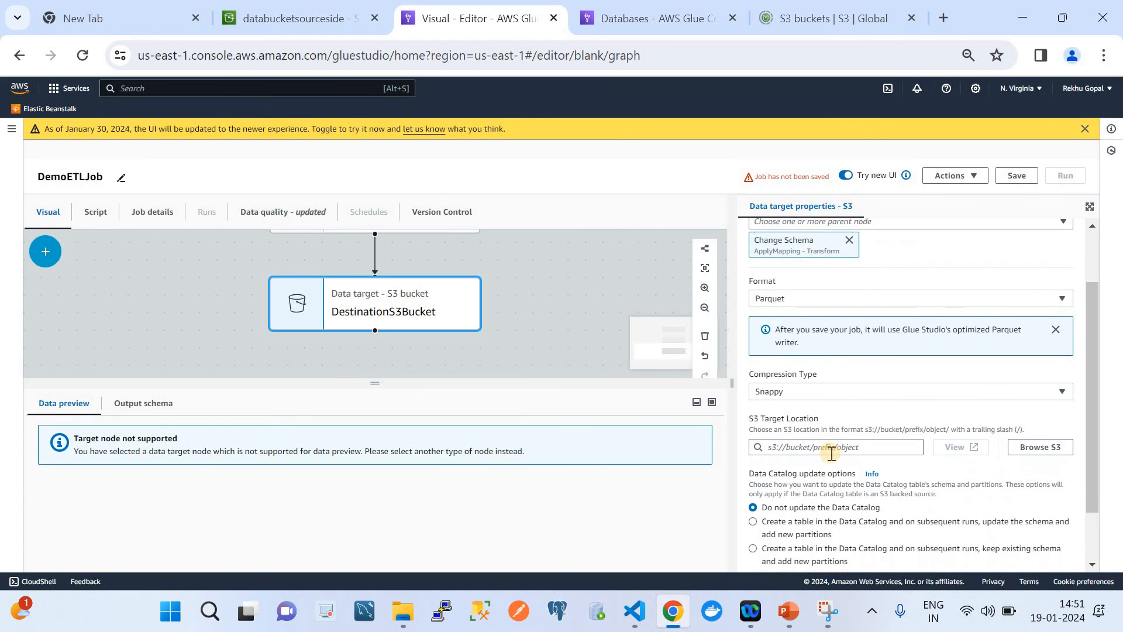
left_click(796, 392)
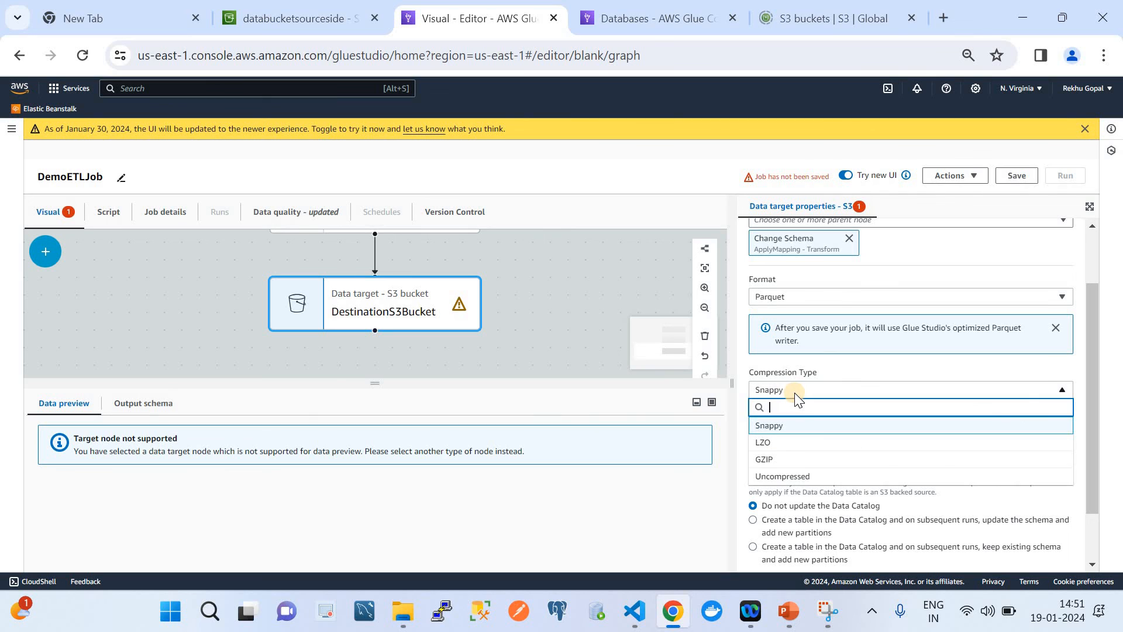
left_click(796, 425)
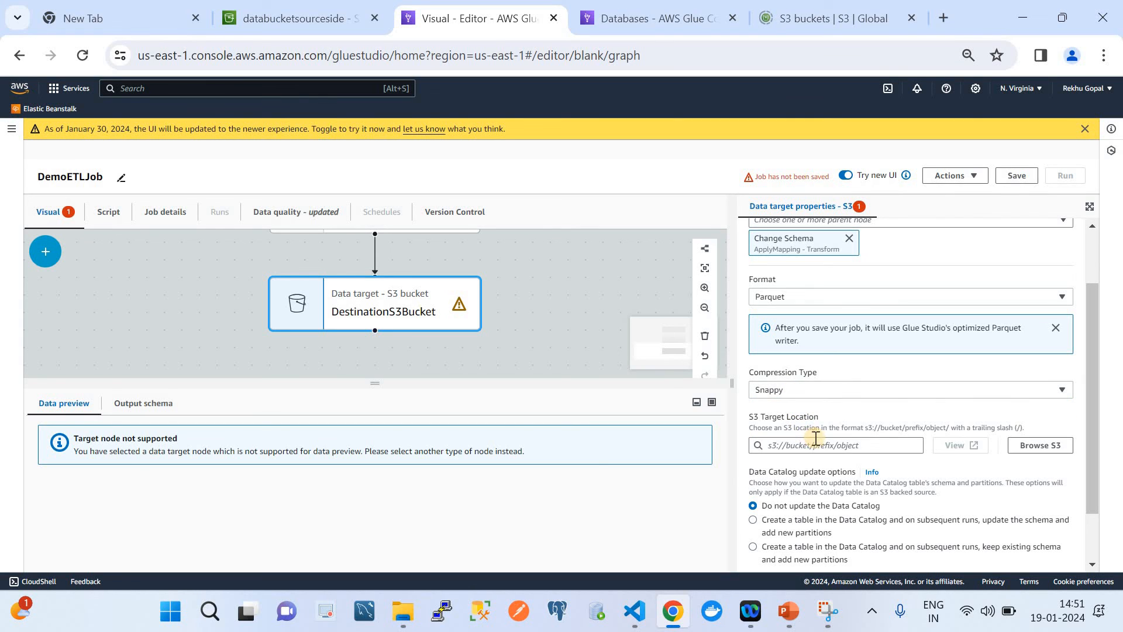
scroll(811, 435, "down", 1)
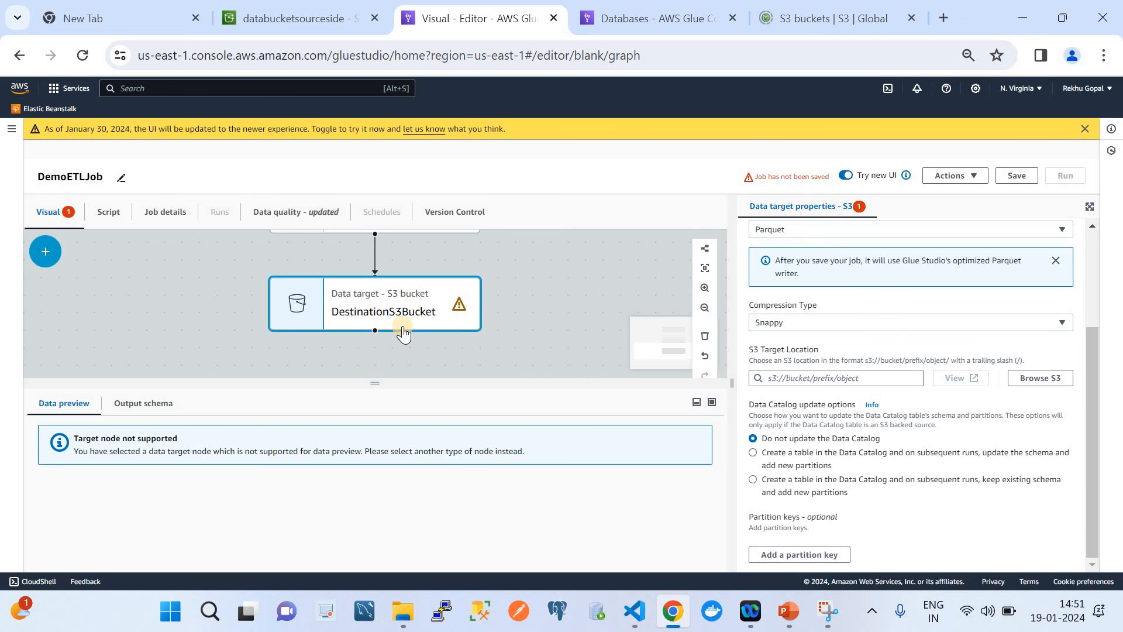
Step: Set the S3 target location of the DestinationS3Bucket node to the parquebucketdata bucket and save the job
left_click(1039, 378)
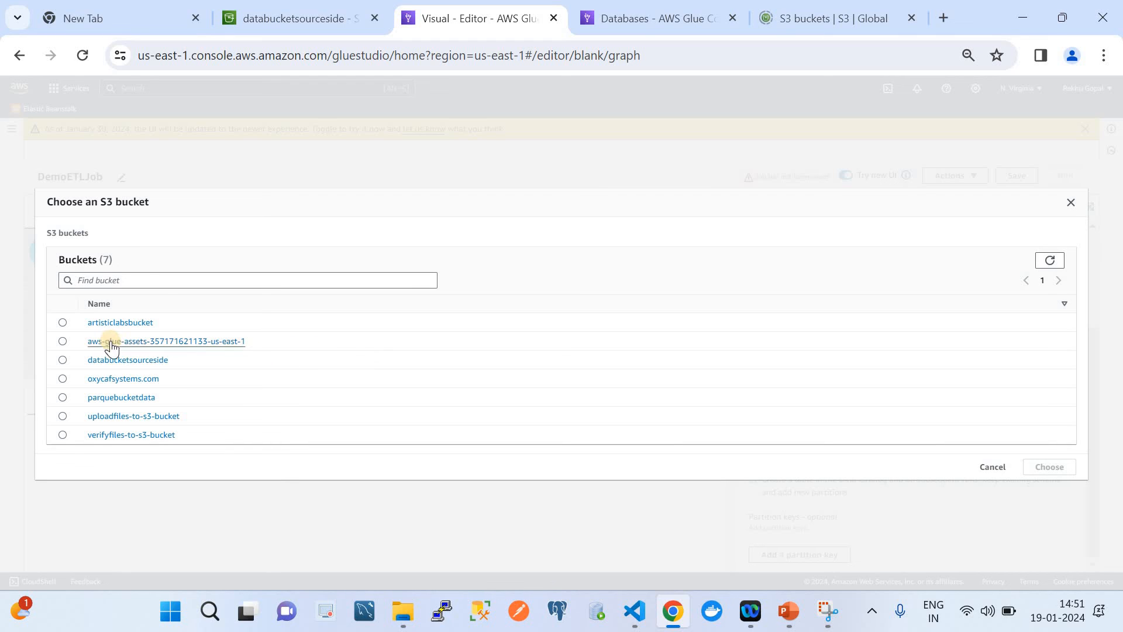
left_click(62, 398)
left_click(1041, 470)
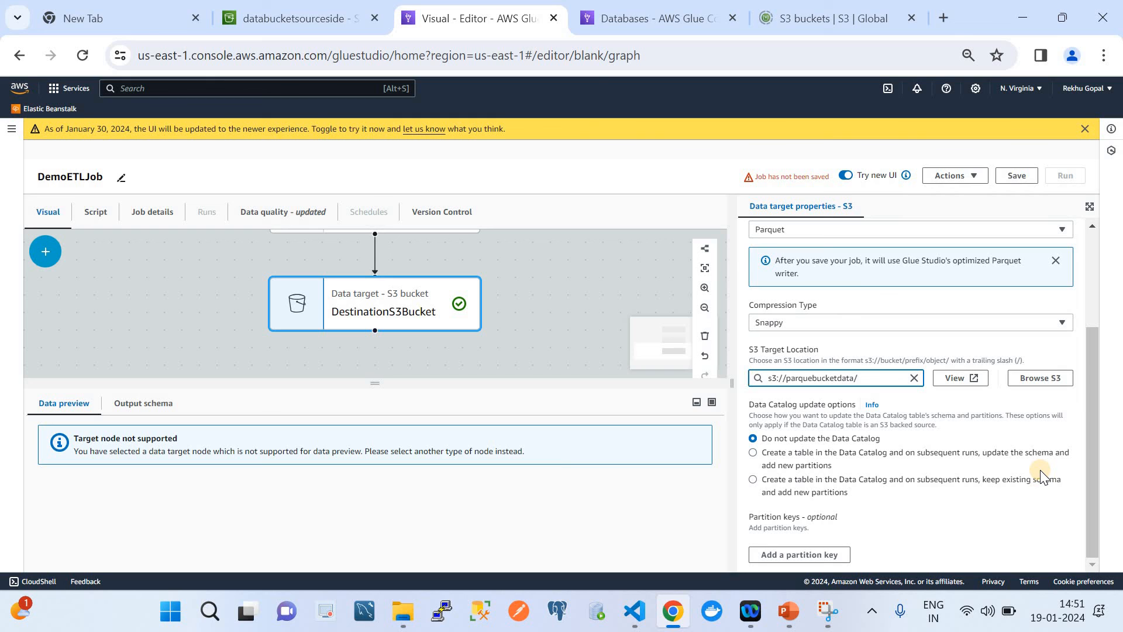
left_click(1015, 176)
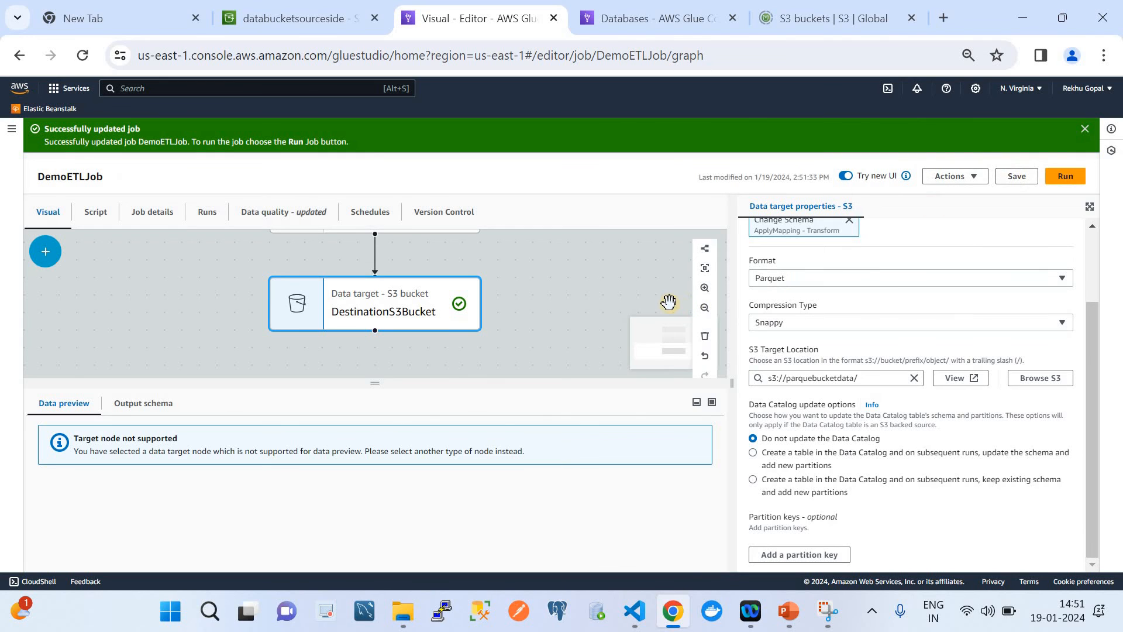
Step: Open the ETL jobs list, refresh it, and run DemoETLJob
left_click(12, 130)
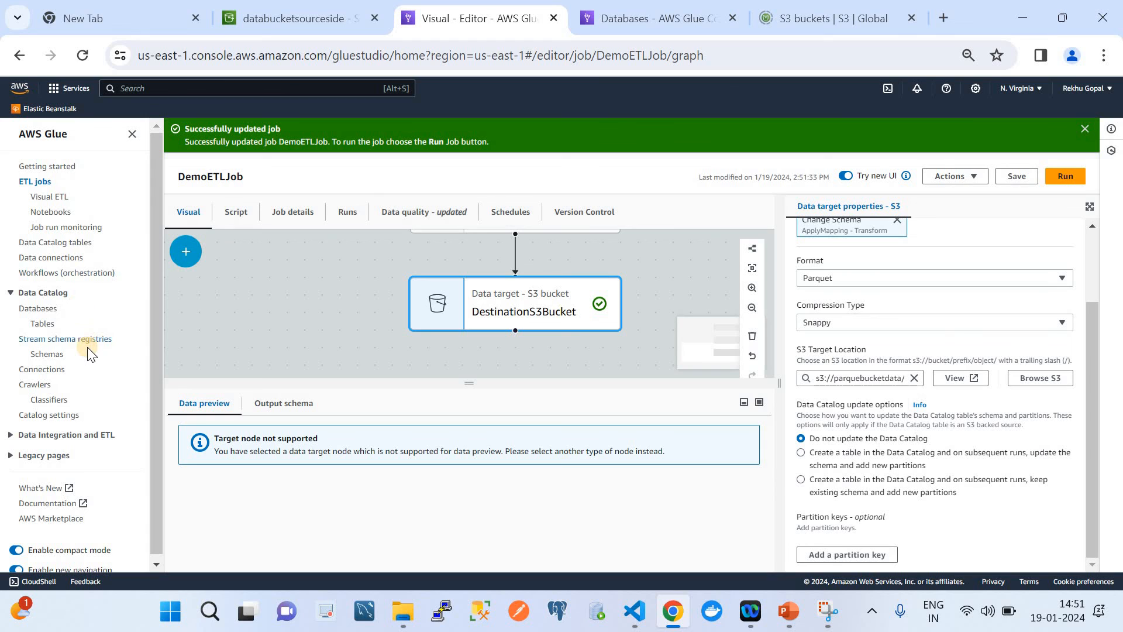
left_click(34, 184)
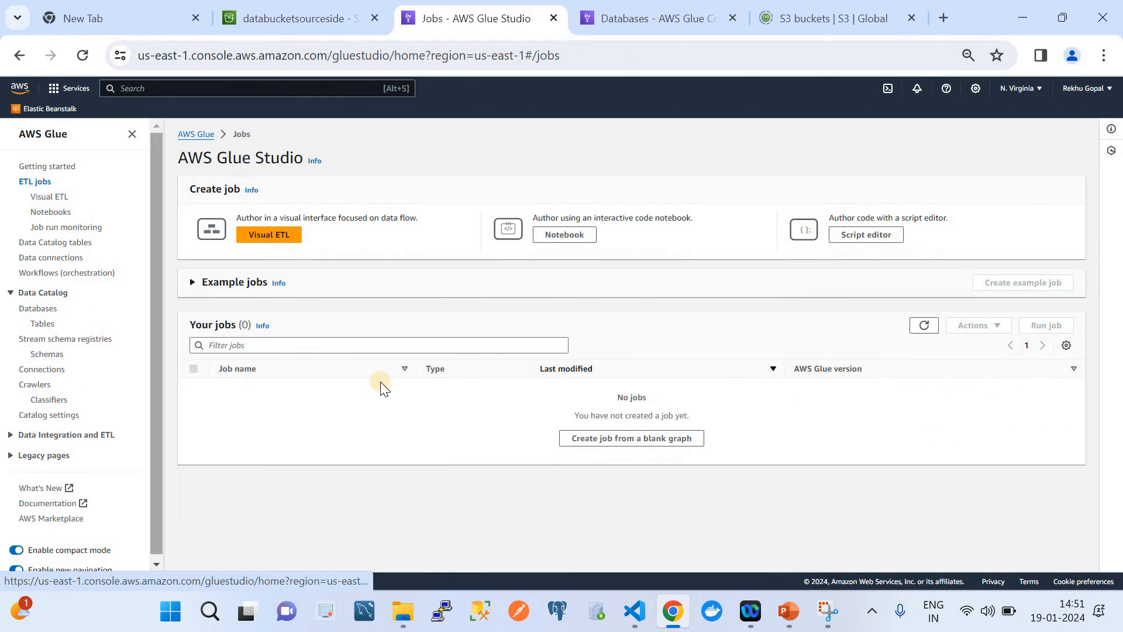
left_click(923, 326)
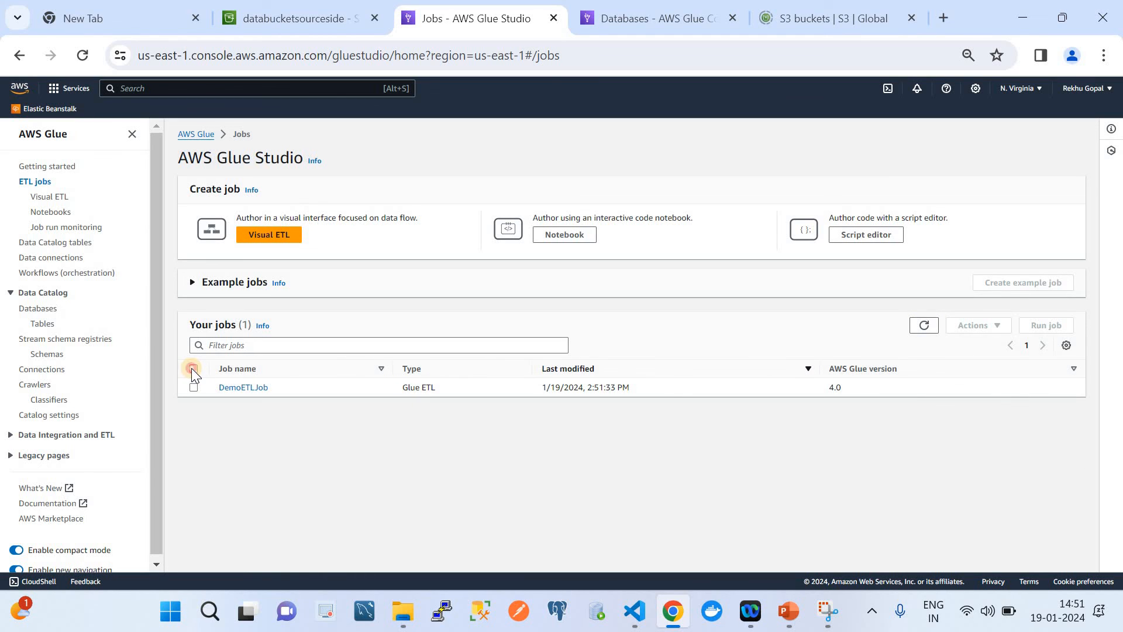
left_click(193, 369)
left_click(1039, 321)
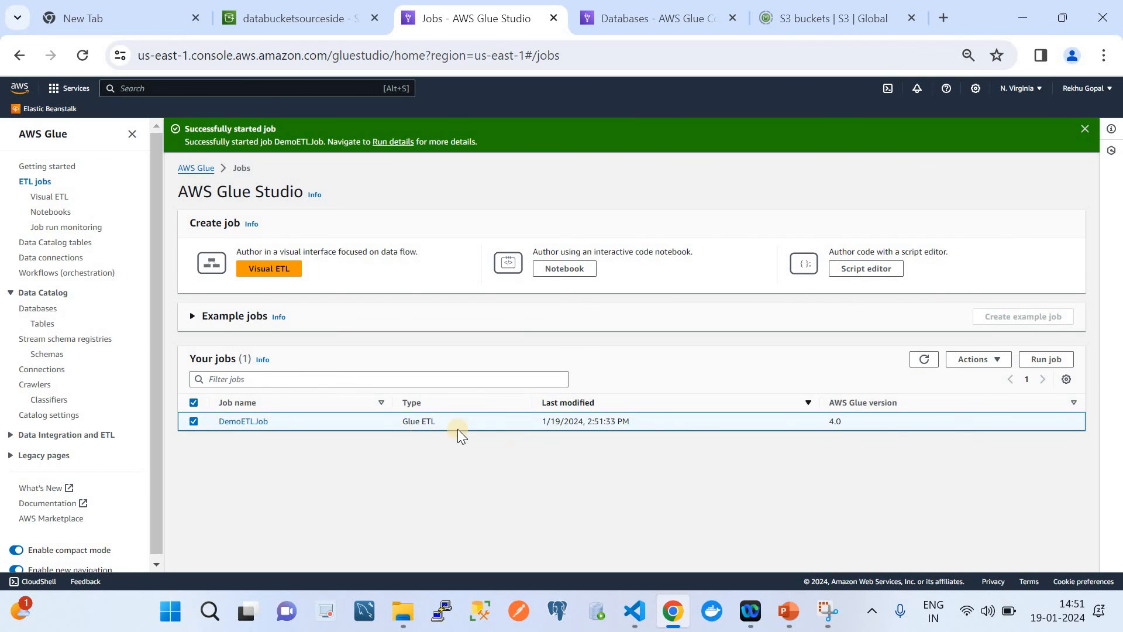
Step: Open the run history of DemoETLJob, refresh its status, and check the PowerPoint diagram before returning to Chrome
left_click(924, 358)
left_click(261, 421)
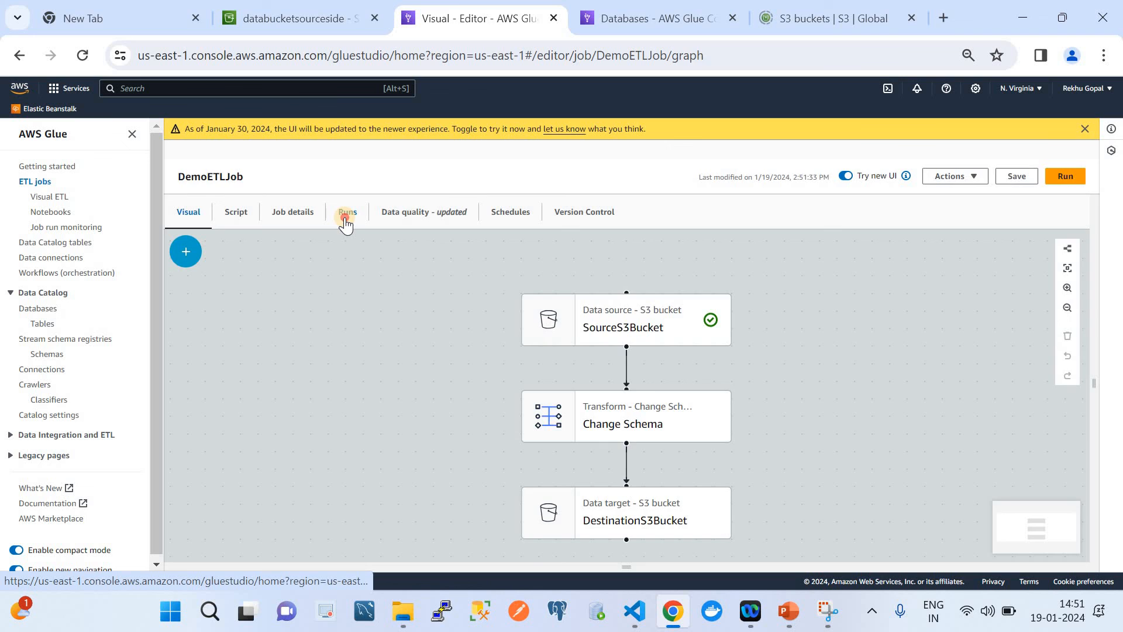
left_click(346, 219)
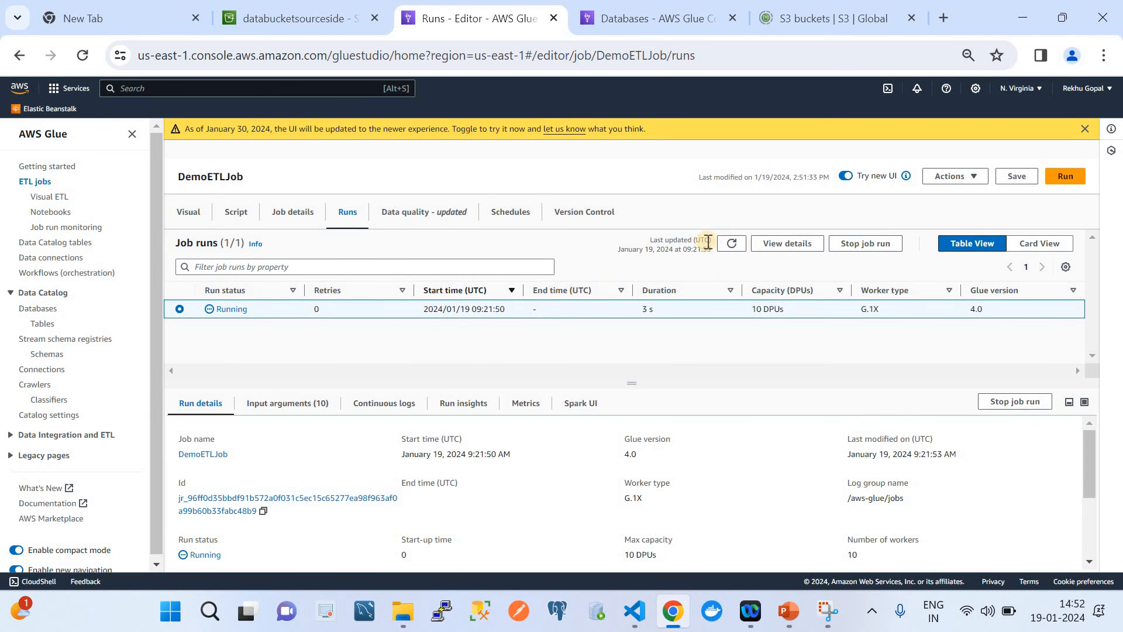
left_click(730, 245)
left_click(797, 623)
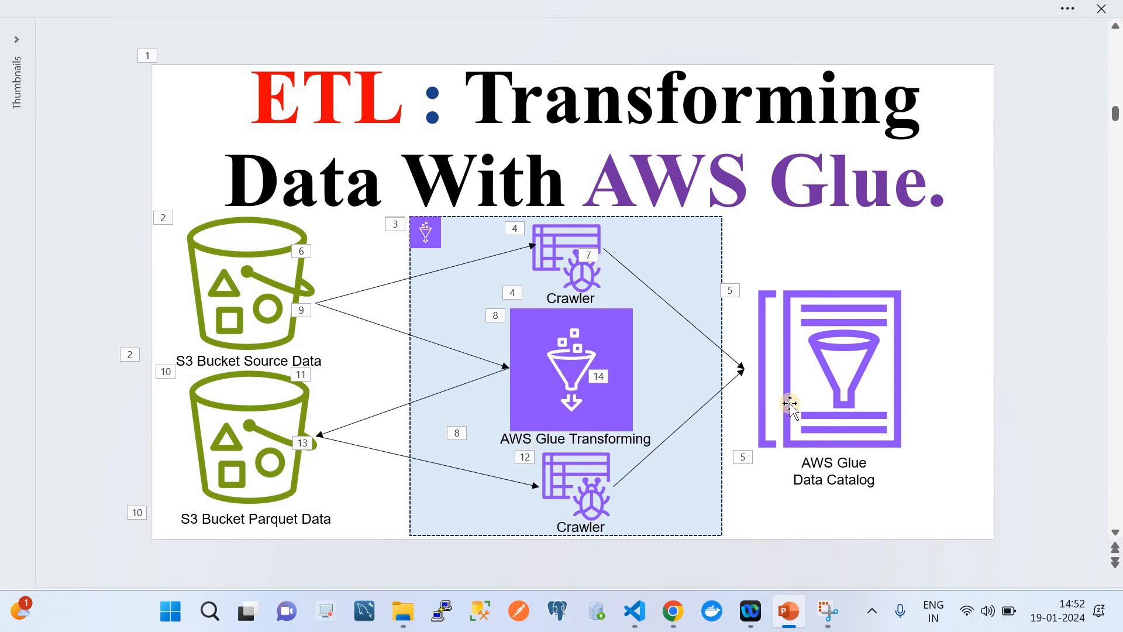
left_click(672, 611)
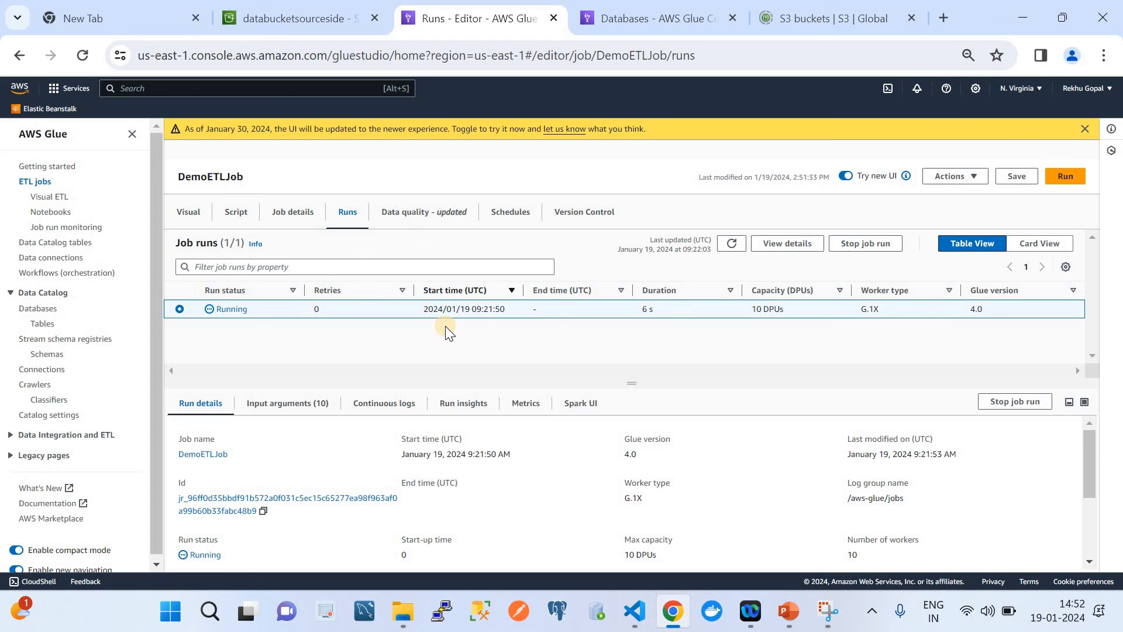
Step: Look at the visual graph of DemoETLJob and examine the script generated for its nodes
left_click(186, 212)
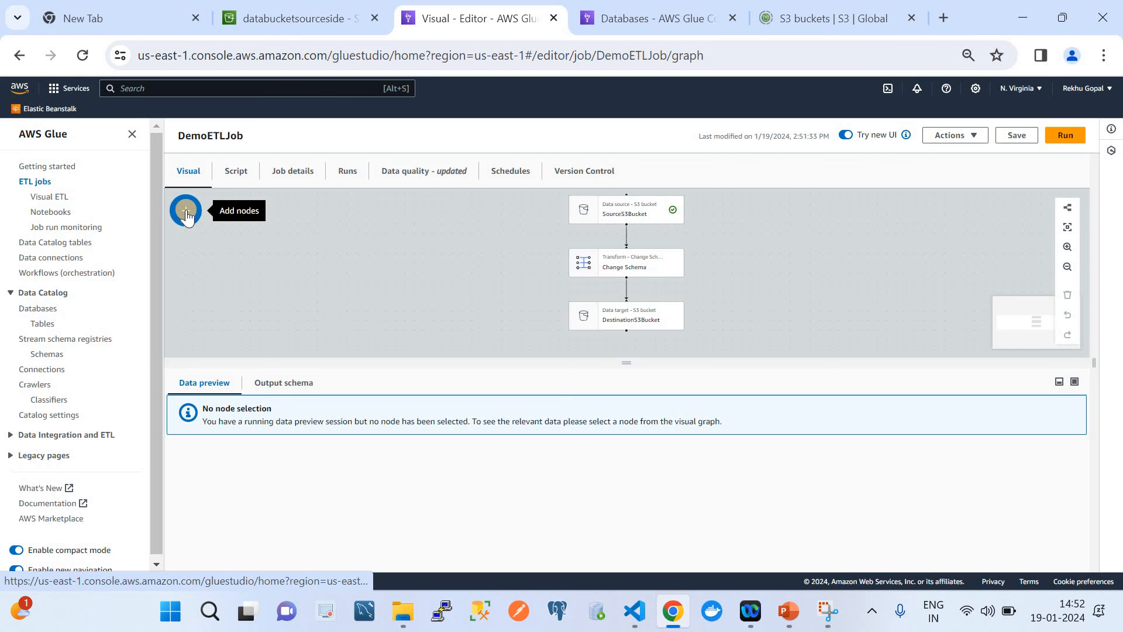
left_click(251, 180)
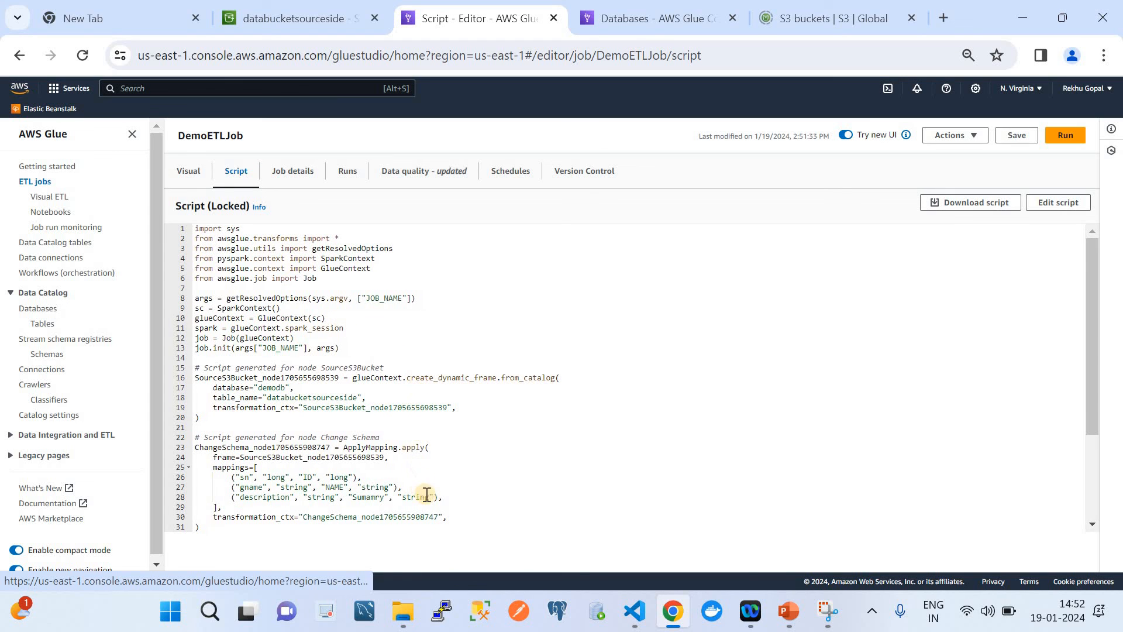
left_click(454, 518)
left_click_drag(354, 458, 190, 226)
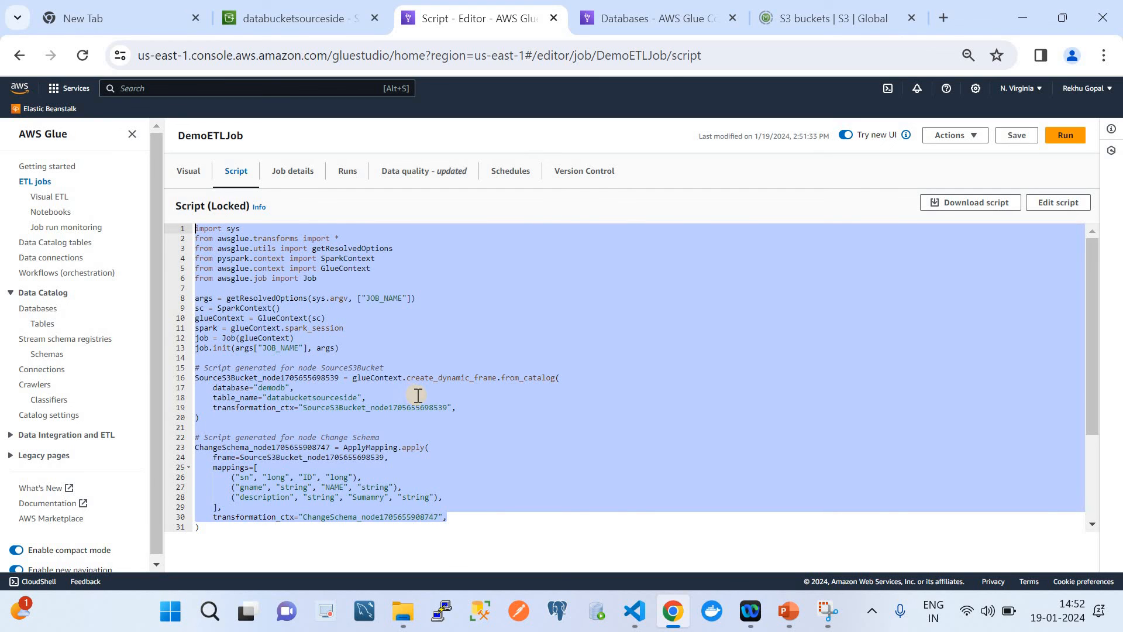
scroll(418, 397, "down", 1)
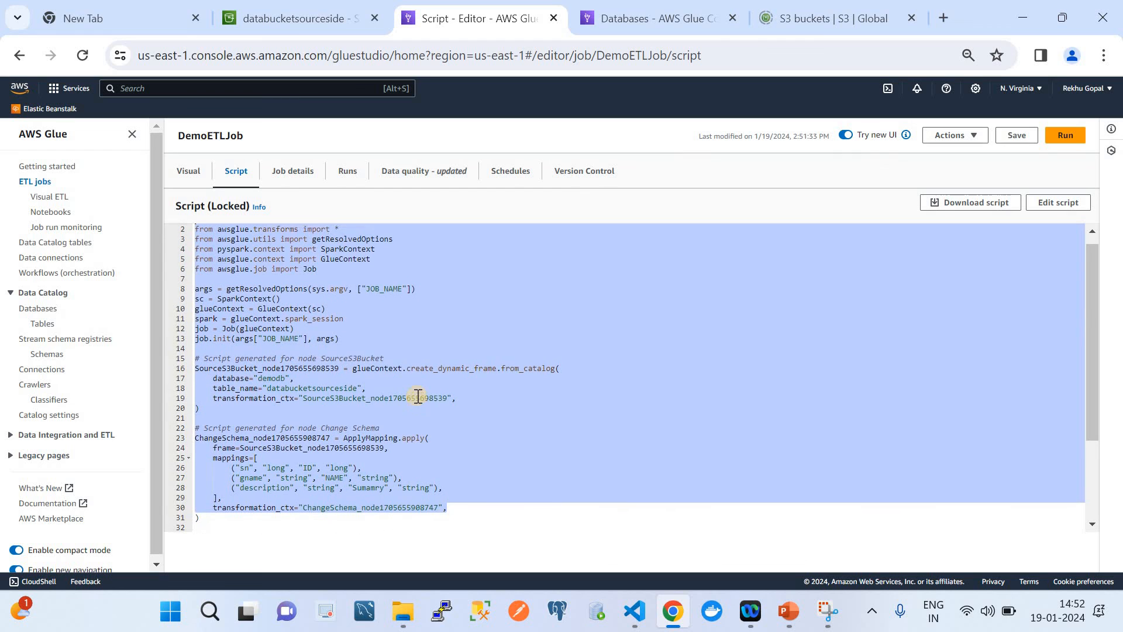
scroll(418, 396, "up", 1)
Step: Return to the job runs of DemoETLJob and refresh repeatedly until the run finishes
left_click(347, 175)
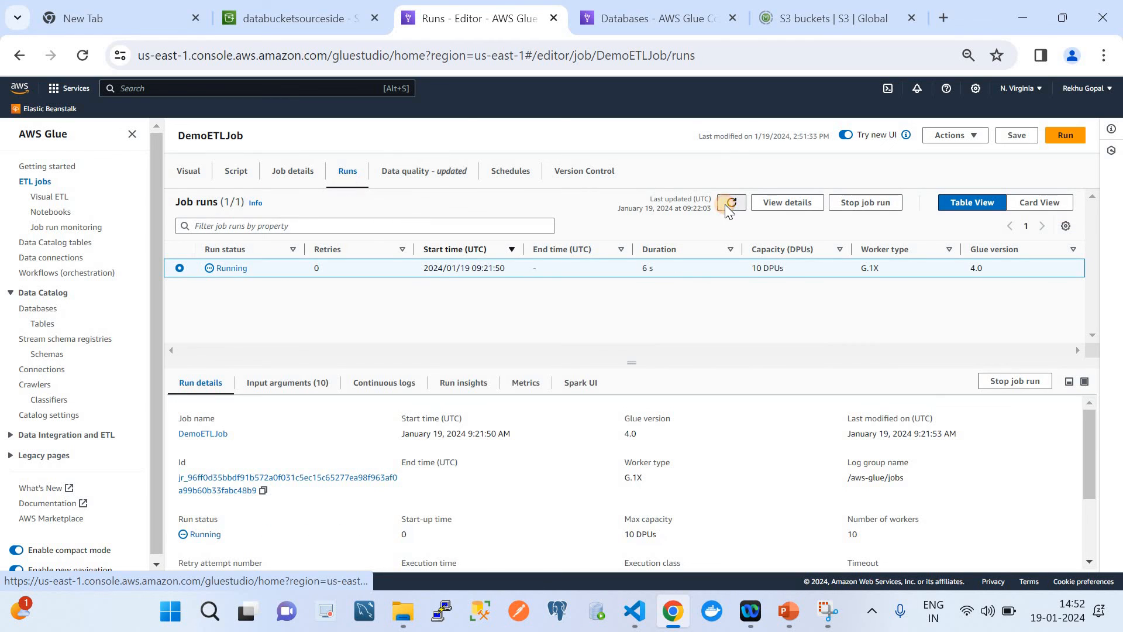
left_click(726, 205)
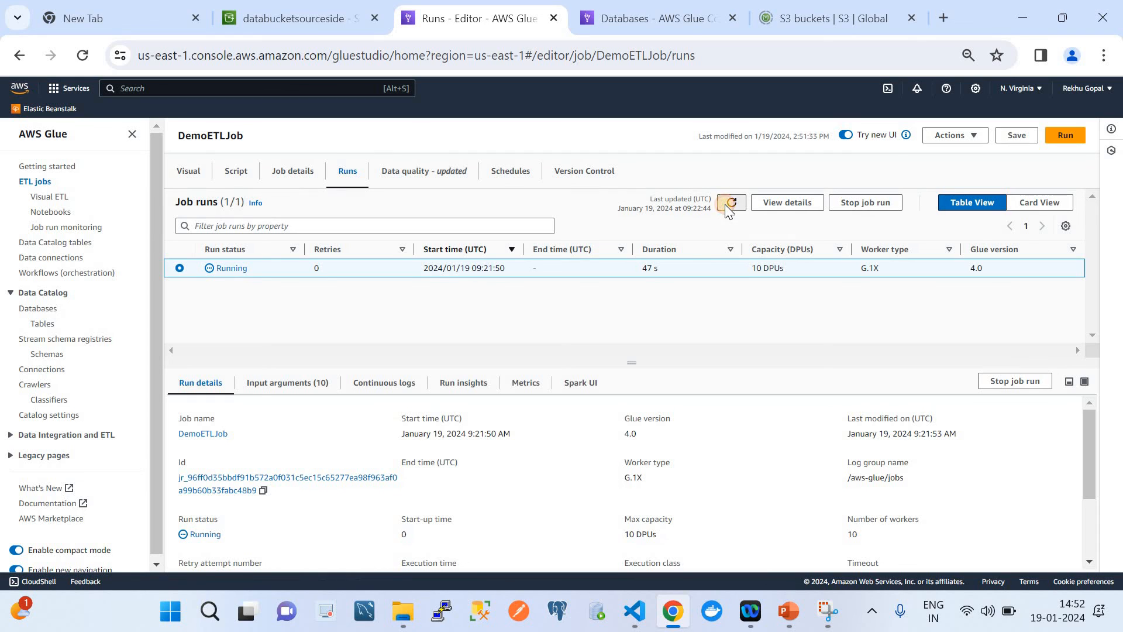
left_click(727, 206)
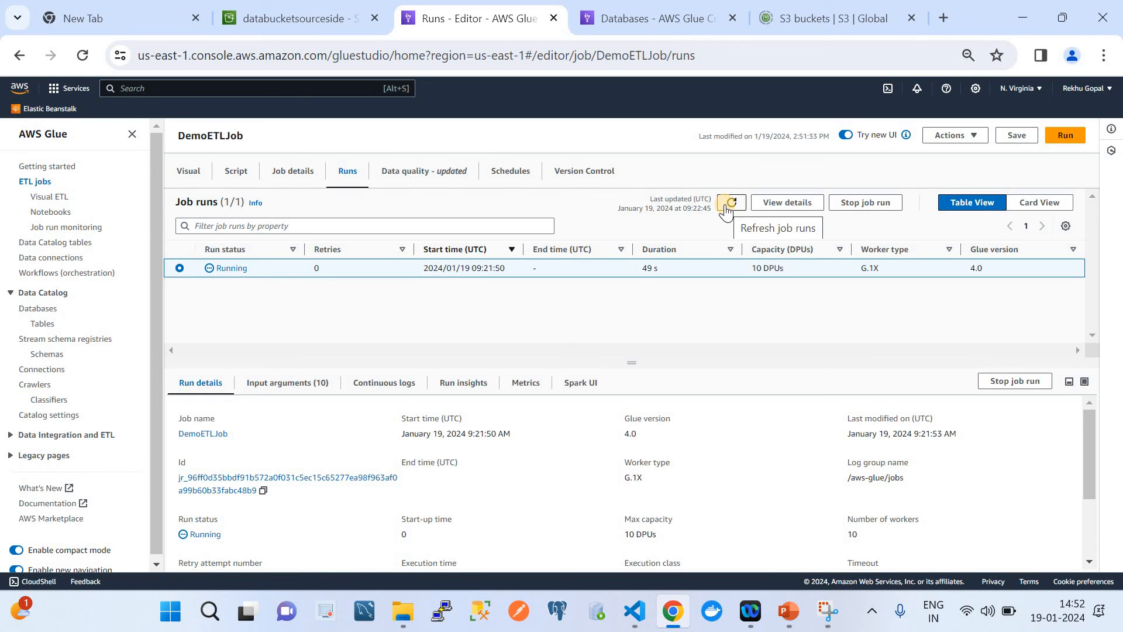
left_click(725, 208)
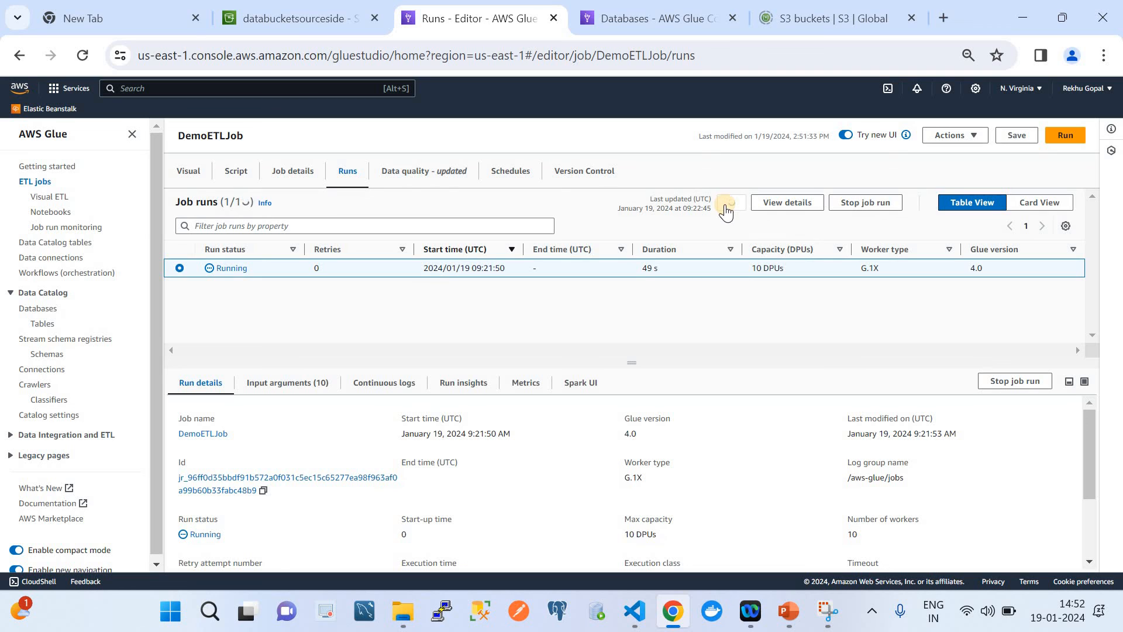
left_click(726, 208)
left_click(726, 209)
left_click(727, 210)
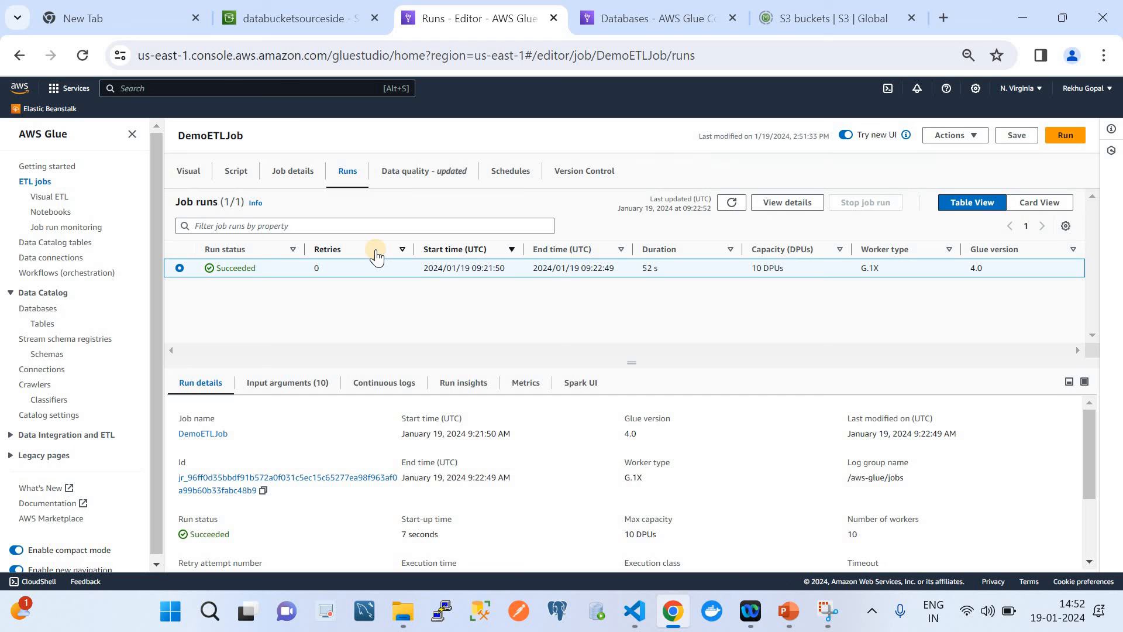
Step: Switch to the Amazon S3 page and open the parquebucketdata bucket to check its objects
left_click(307, 11)
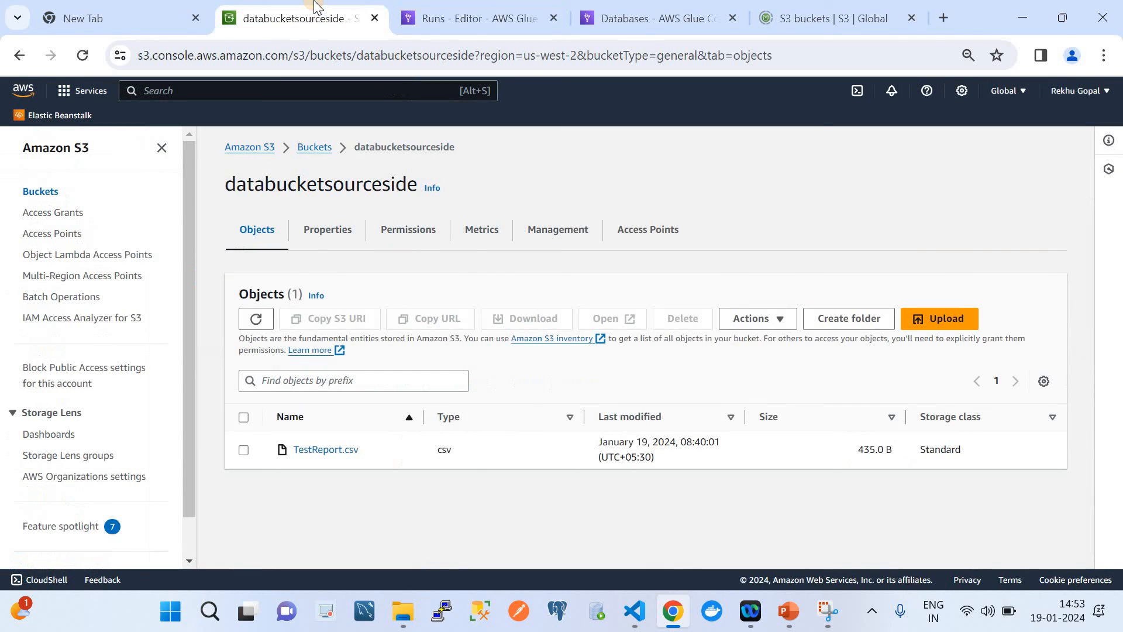
left_click(314, 148)
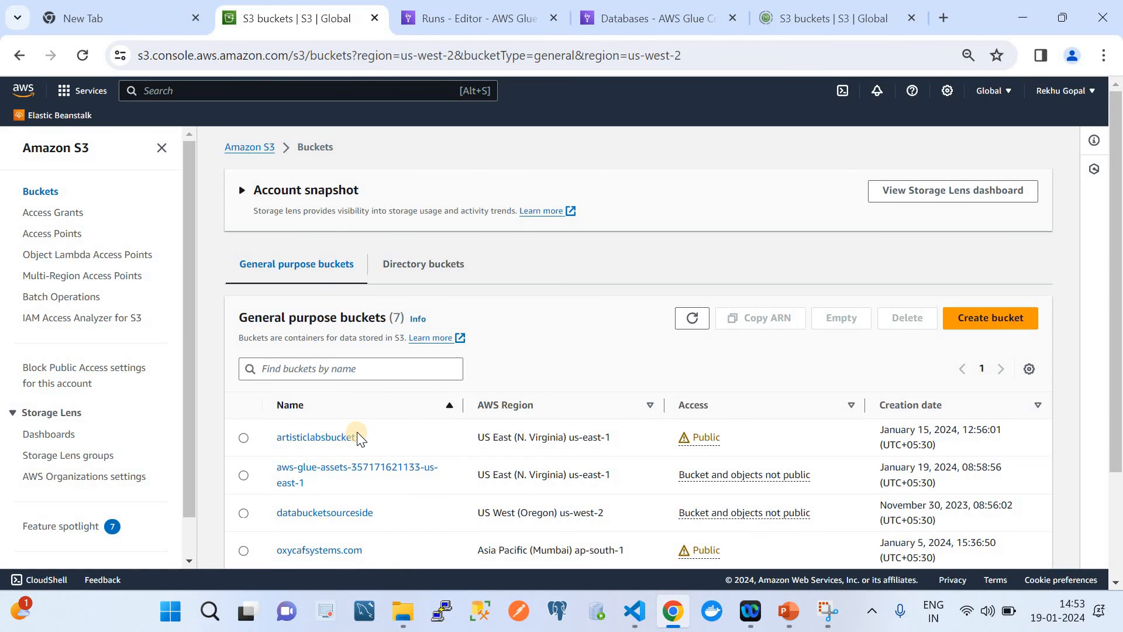
scroll(358, 436, "down", 2)
left_click(338, 452)
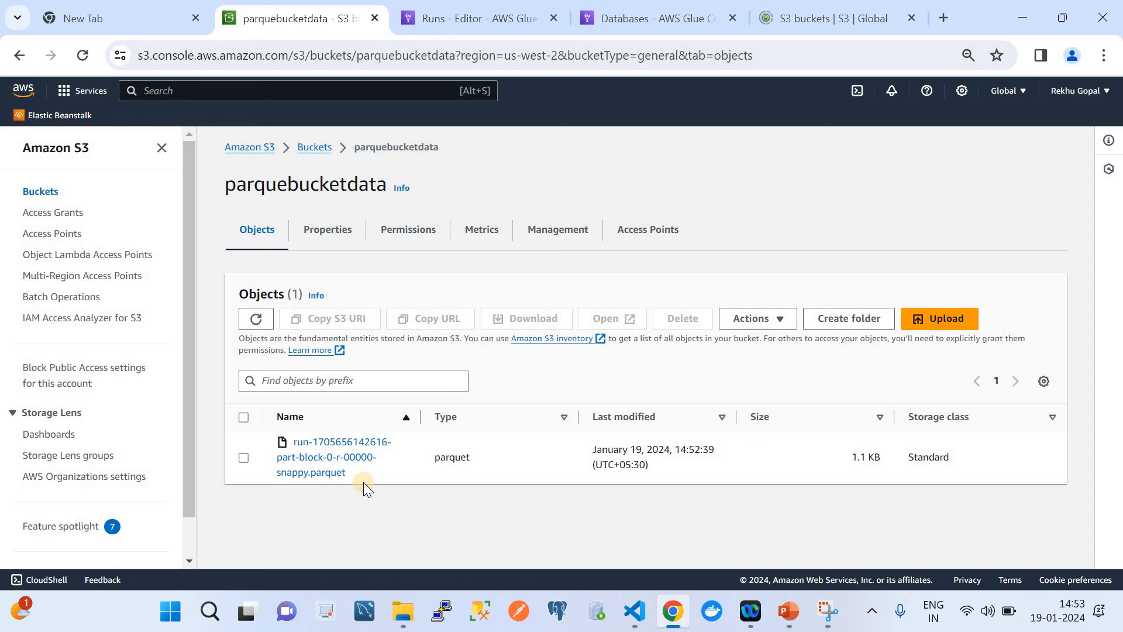
Step: Return to the AWS Glue page with the job runs and open the crawlers list
left_click(480, 15)
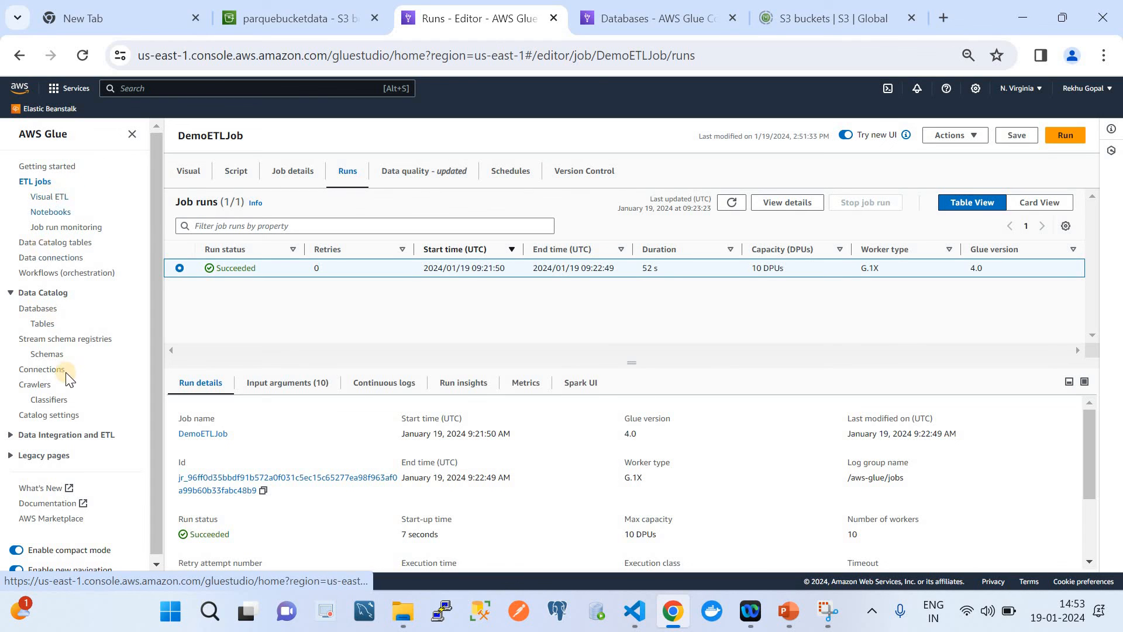
left_click(39, 384)
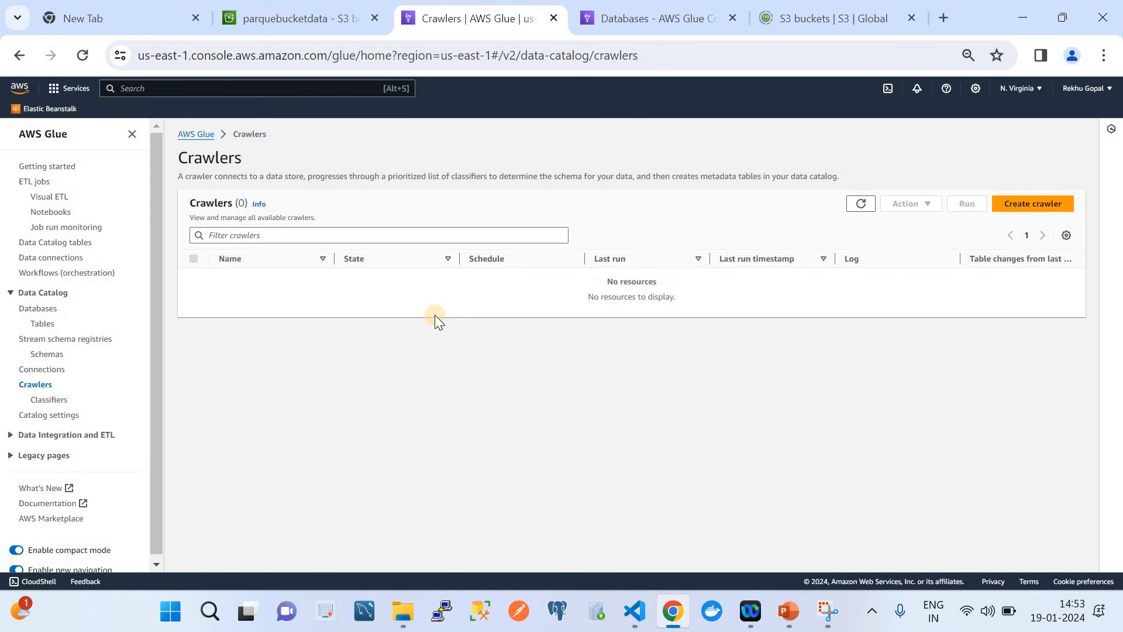
left_click(1016, 205)
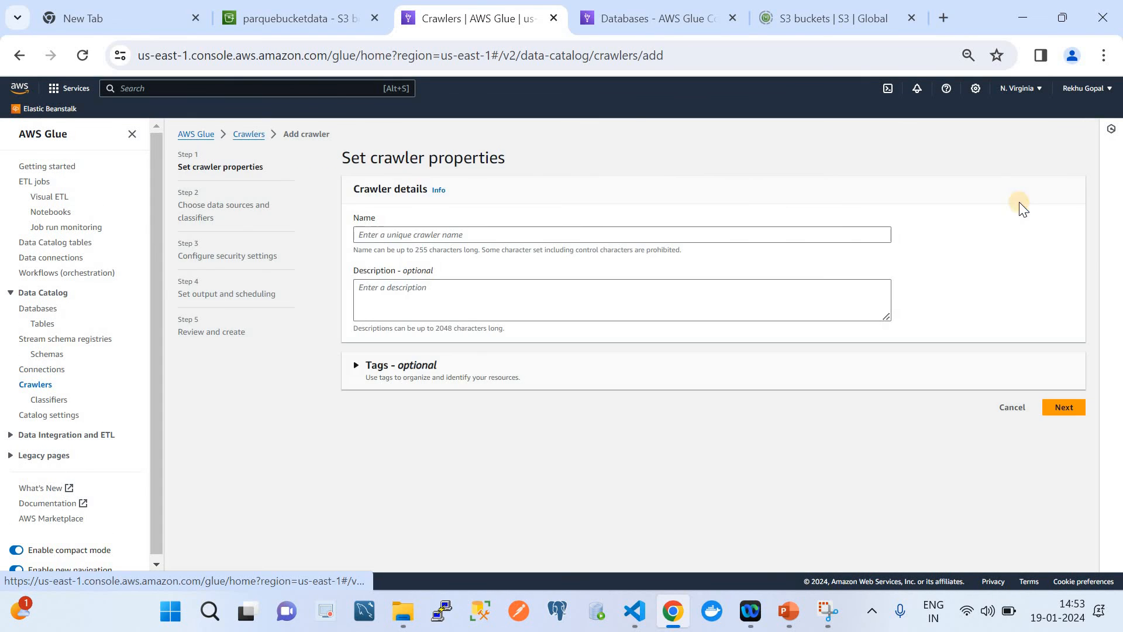
left_click(515, 231)
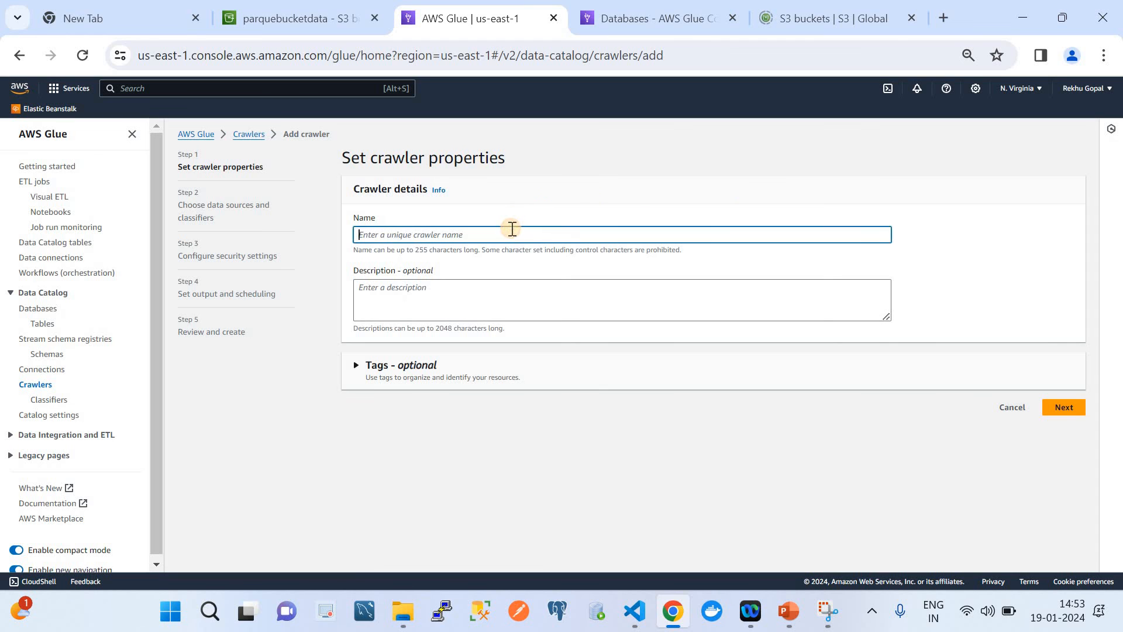
left_click(247, 134)
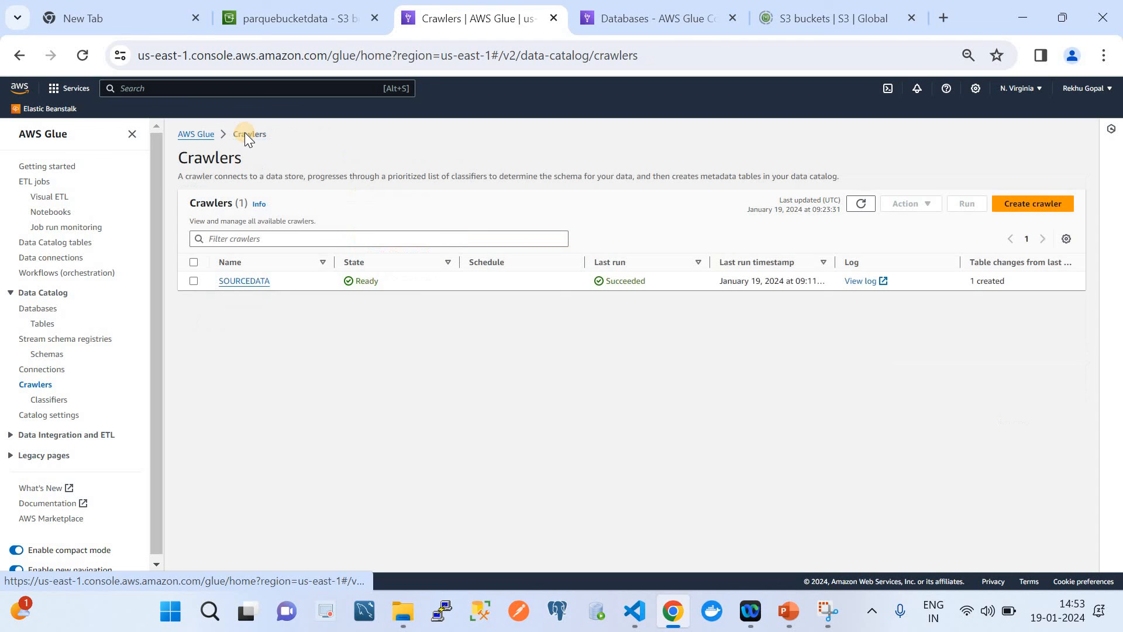
Step: Create a new crawler named DESTDATA and continue to choosing its data sources
left_click(1049, 202)
left_click(554, 229)
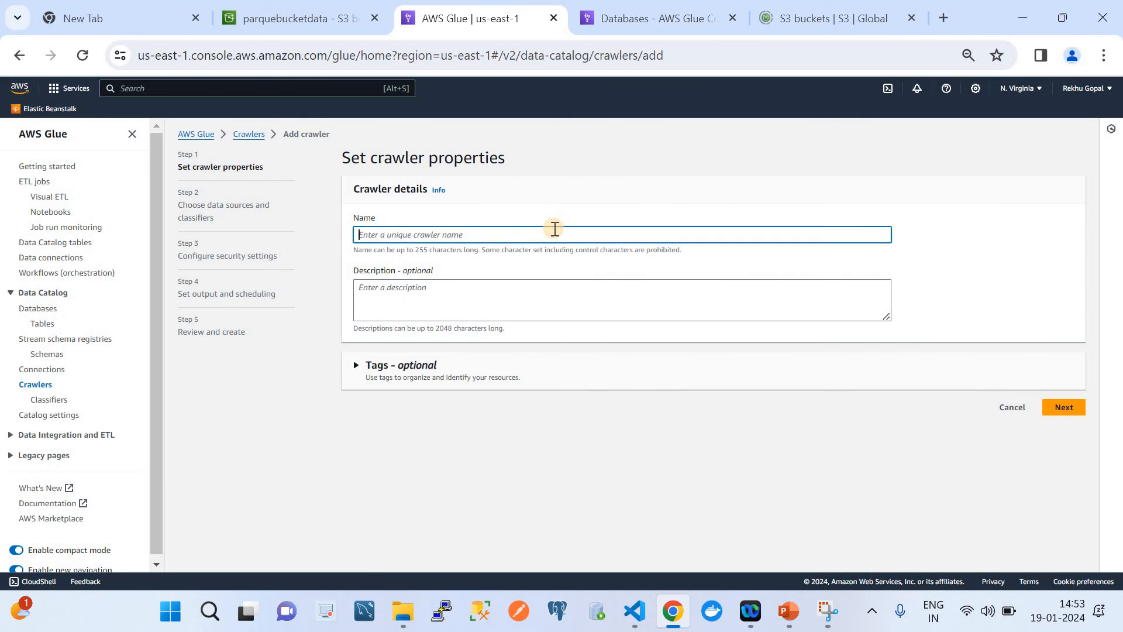
type("DESTDATA")
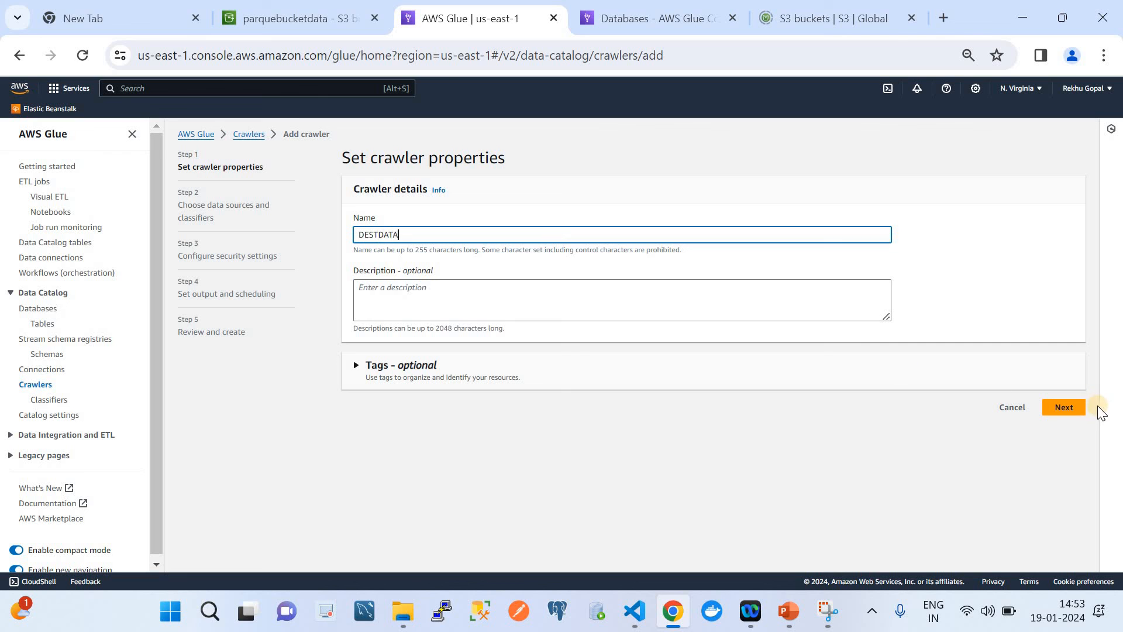
left_click(1065, 407)
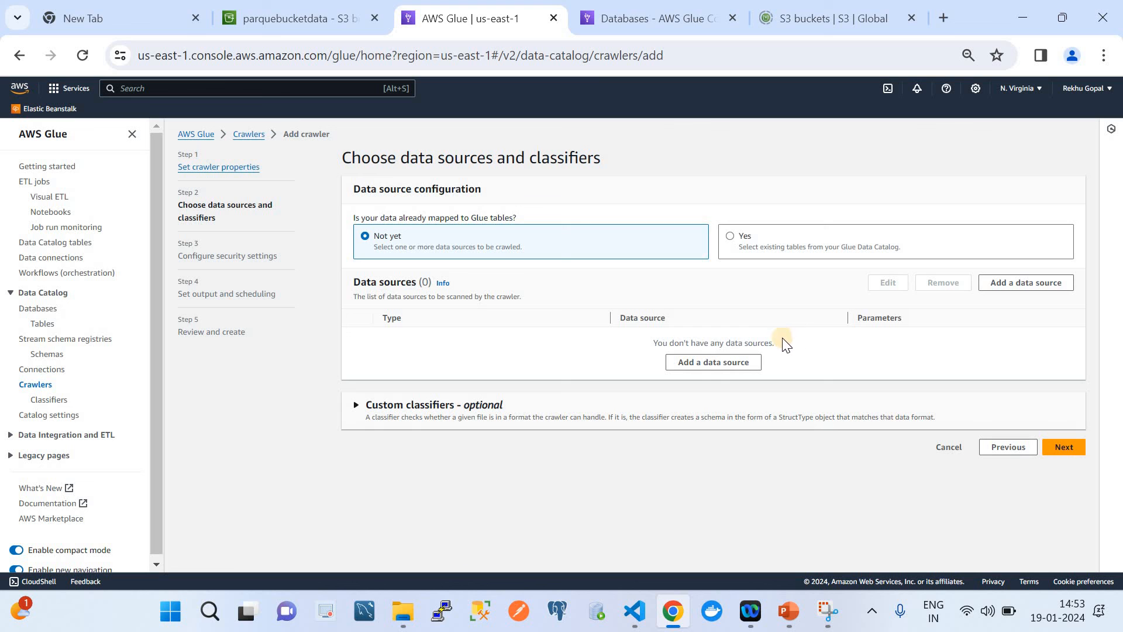
Step: Add the S3 bucket parquebucketdata in this account as the crawler's data source, crawling all sub-folders, and continue to the security settings
left_click(708, 362)
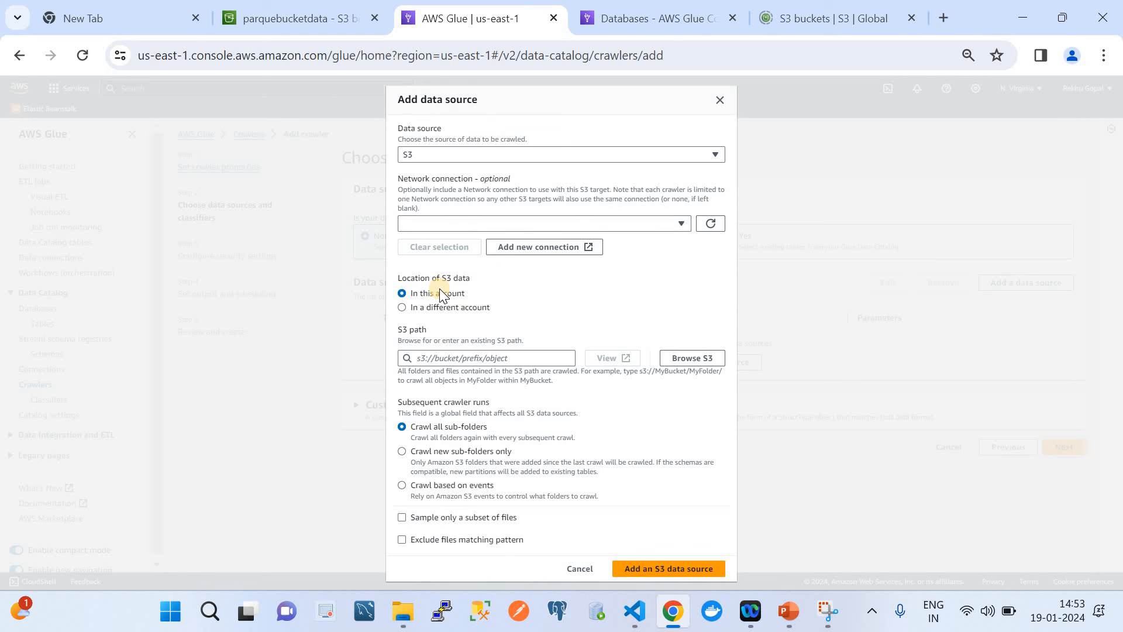
left_click(677, 358)
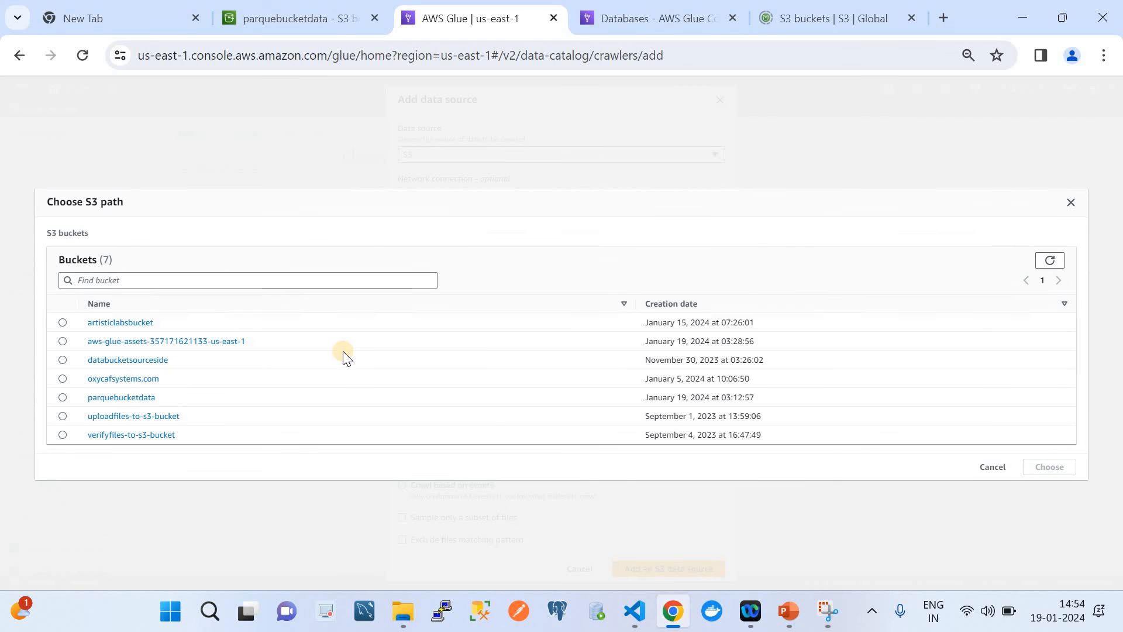
left_click(63, 398)
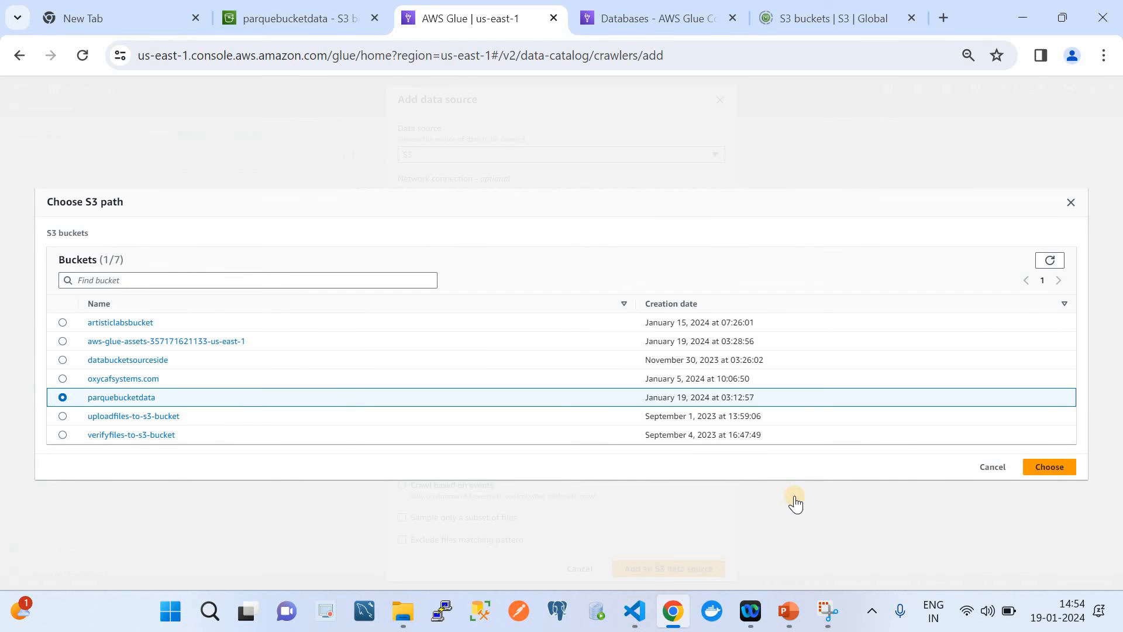
left_click(1066, 467)
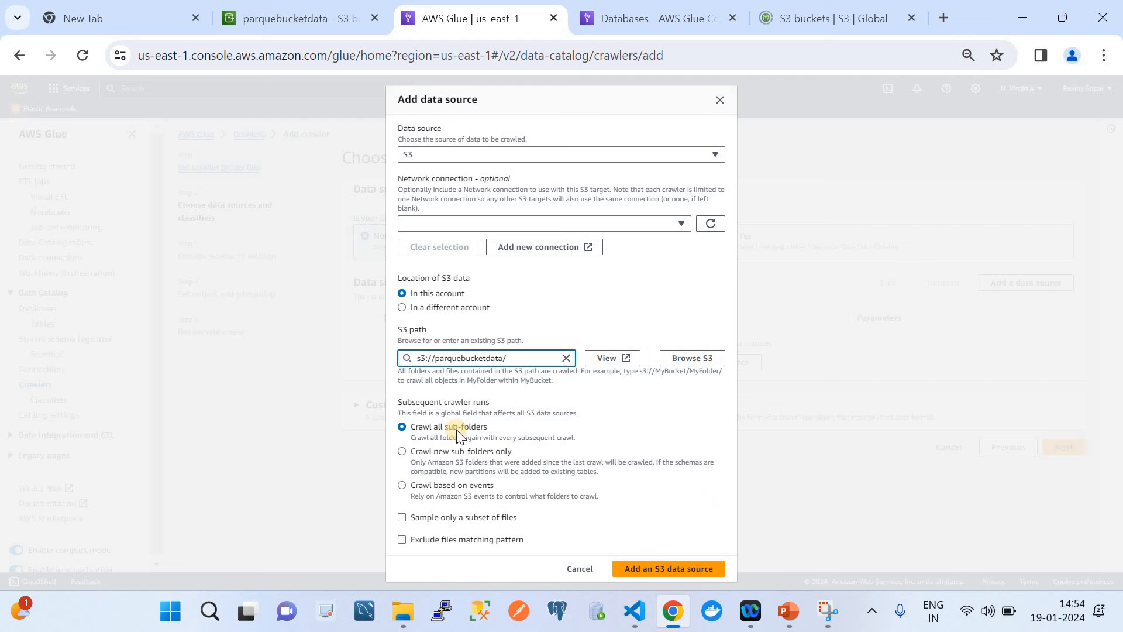
left_click(686, 570)
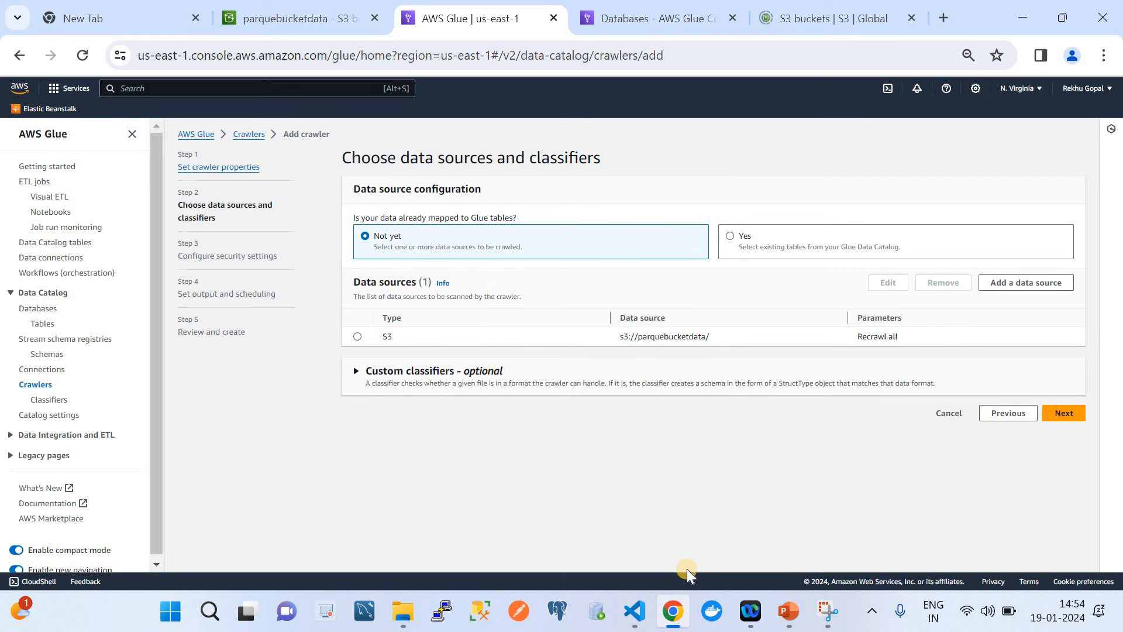
left_click(1064, 413)
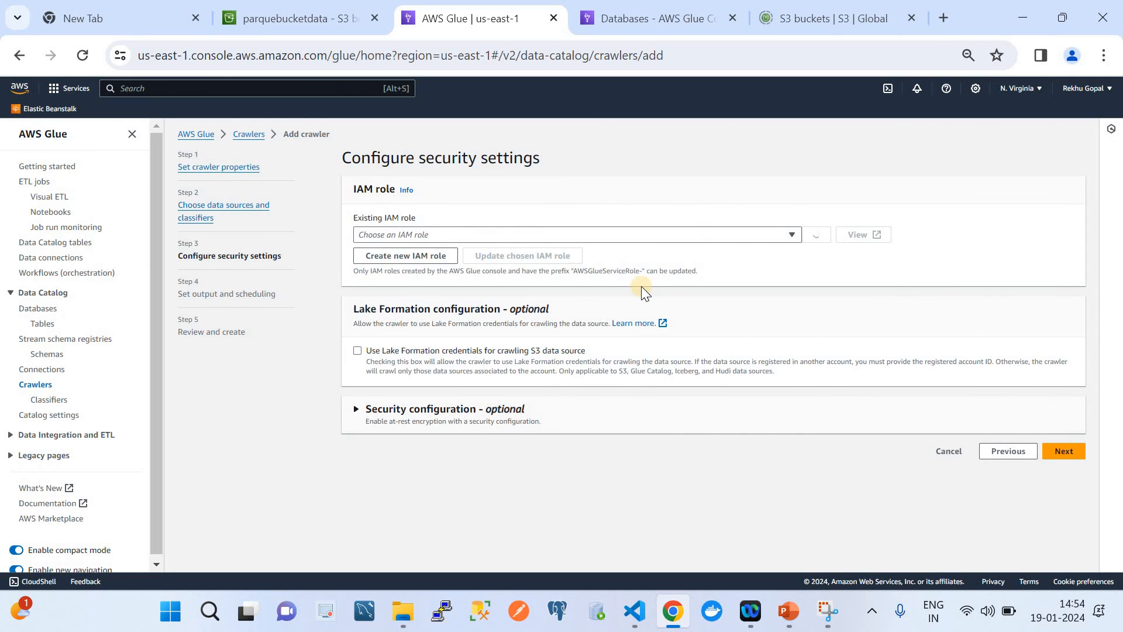
Step: Assign the existing IAM role ETLlambdaAccessRole to the crawler and continue to output and scheduling
left_click(469, 234)
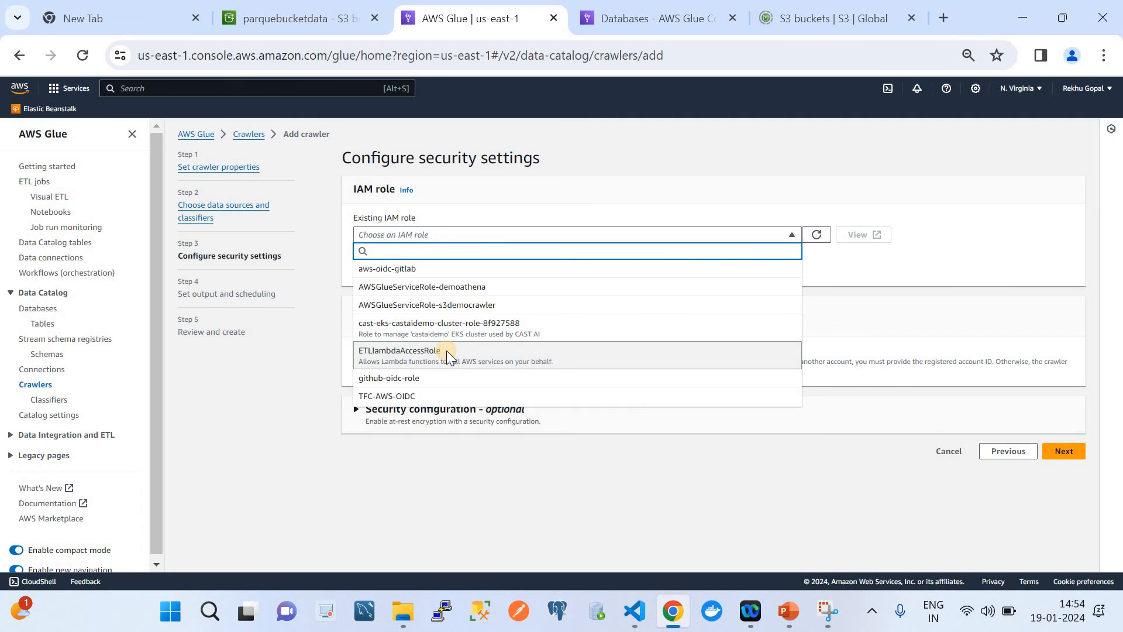
left_click(446, 353)
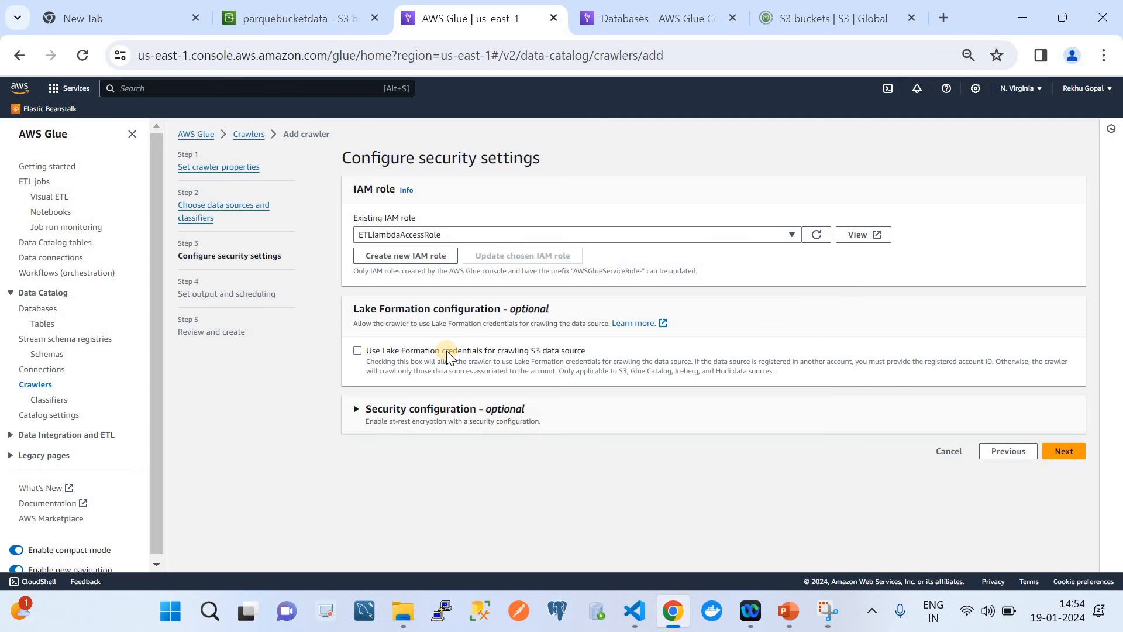
left_click(1068, 451)
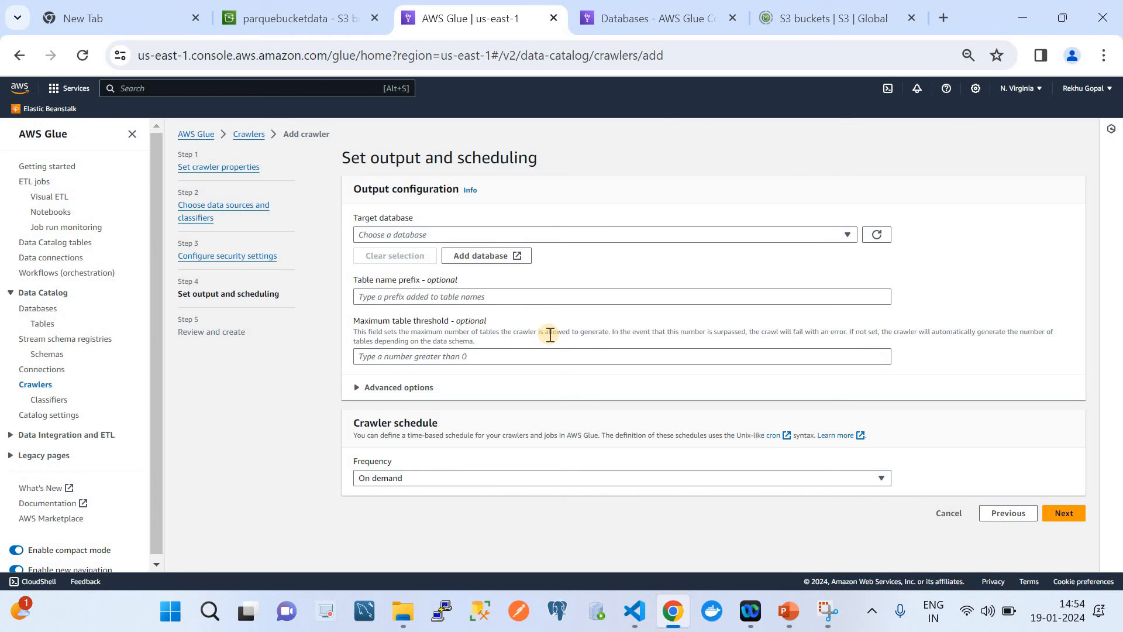
Step: Set the crawler's target database to demodb and the table name prefix to parguet_
left_click(573, 236)
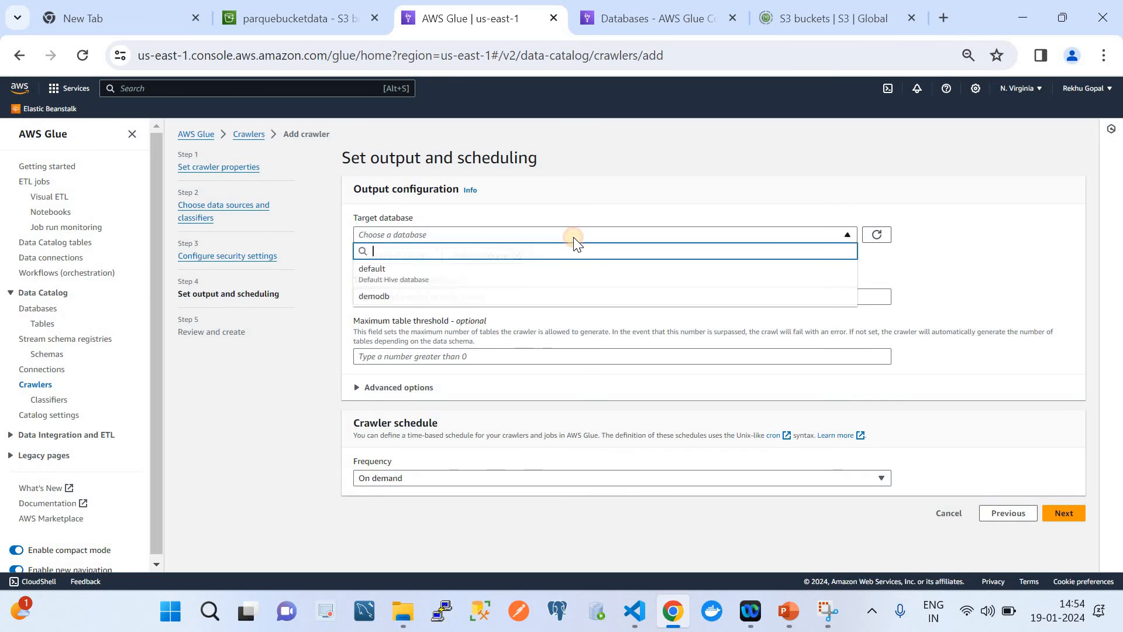
left_click(490, 299)
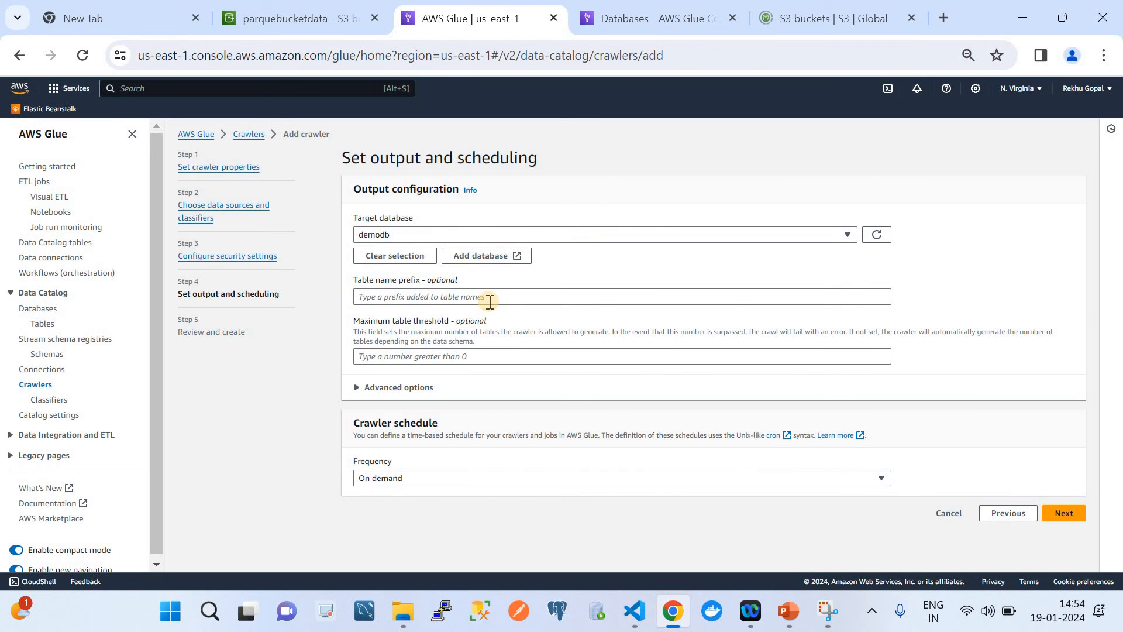
left_click(489, 299)
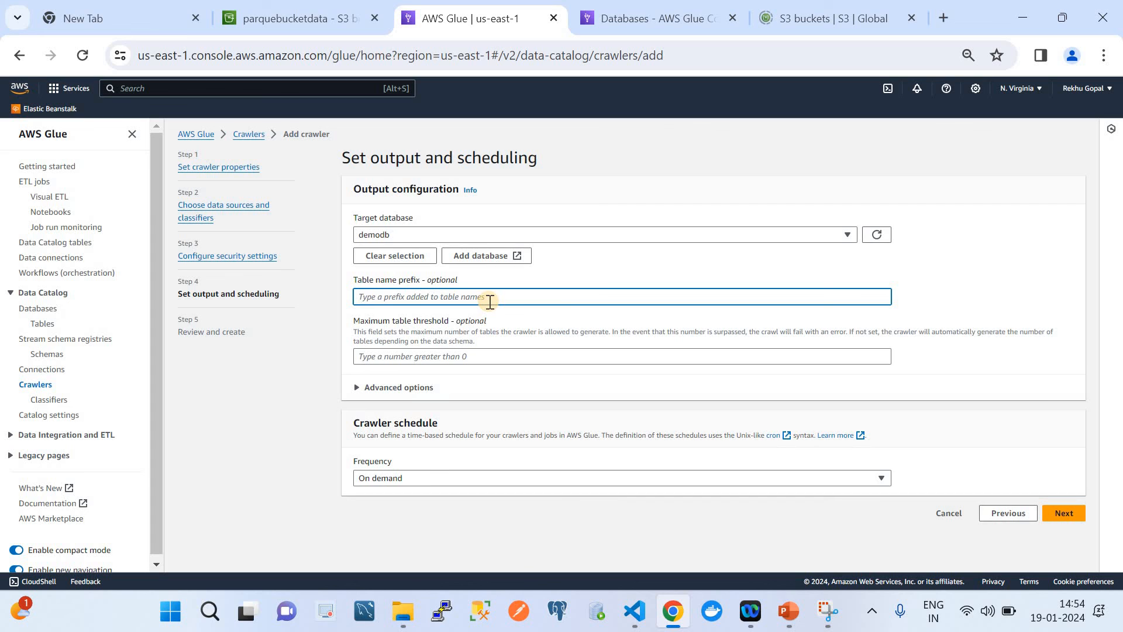
type("parg")
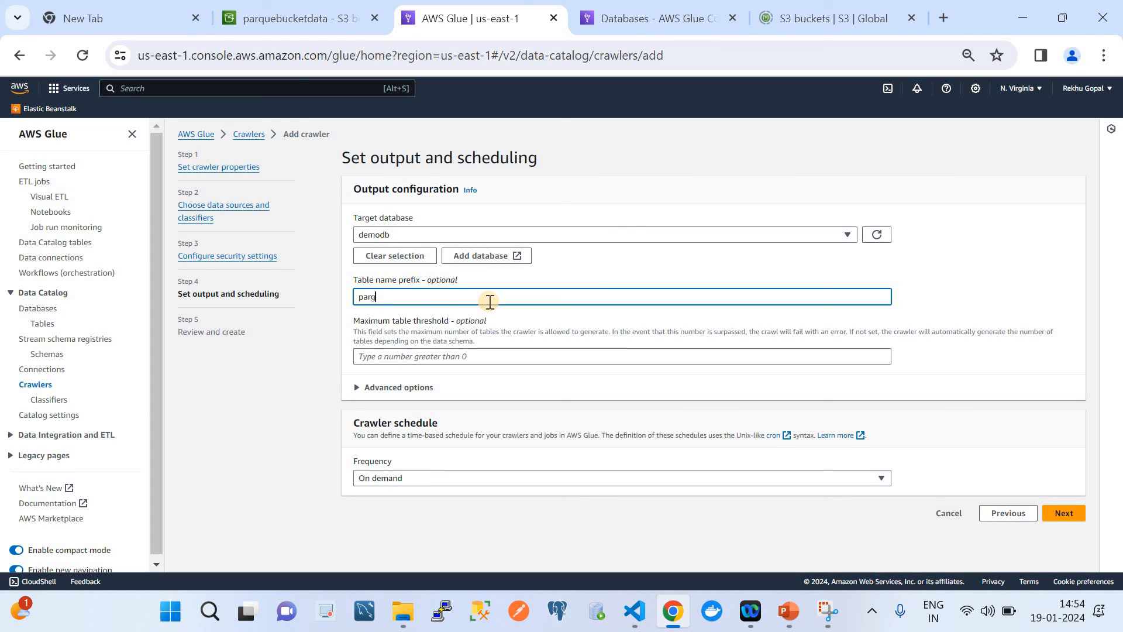
type("uet_")
Step: In the advanced output options, set the crawler to add new columns only when it detects schema changes, and review the remaining options
left_click(406, 388)
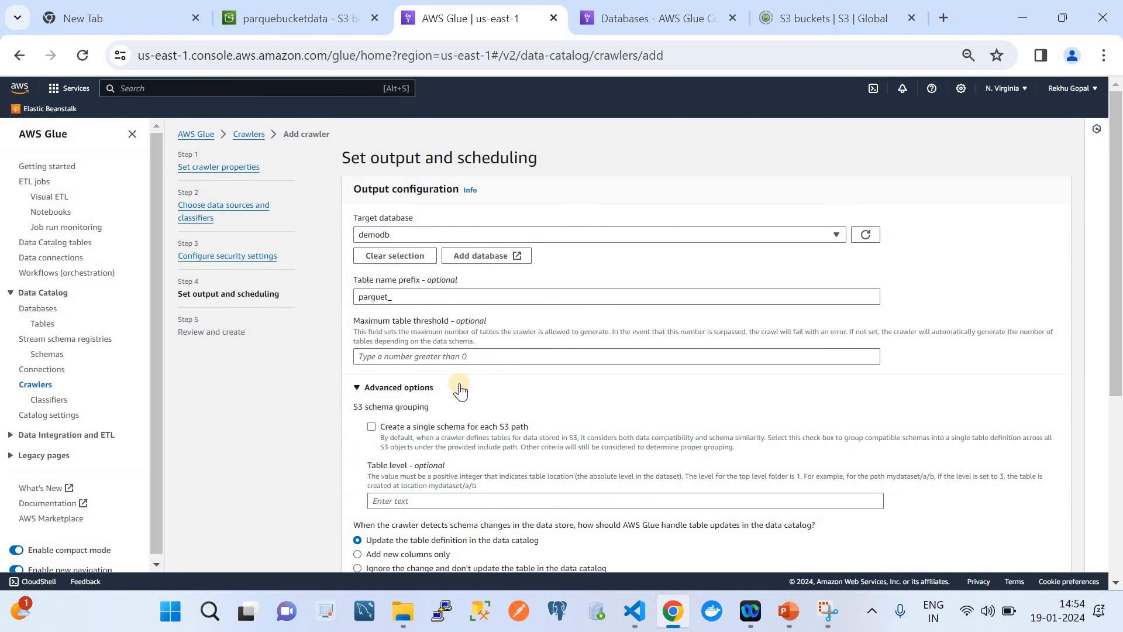
scroll(409, 386, "down", 5)
left_click(357, 280)
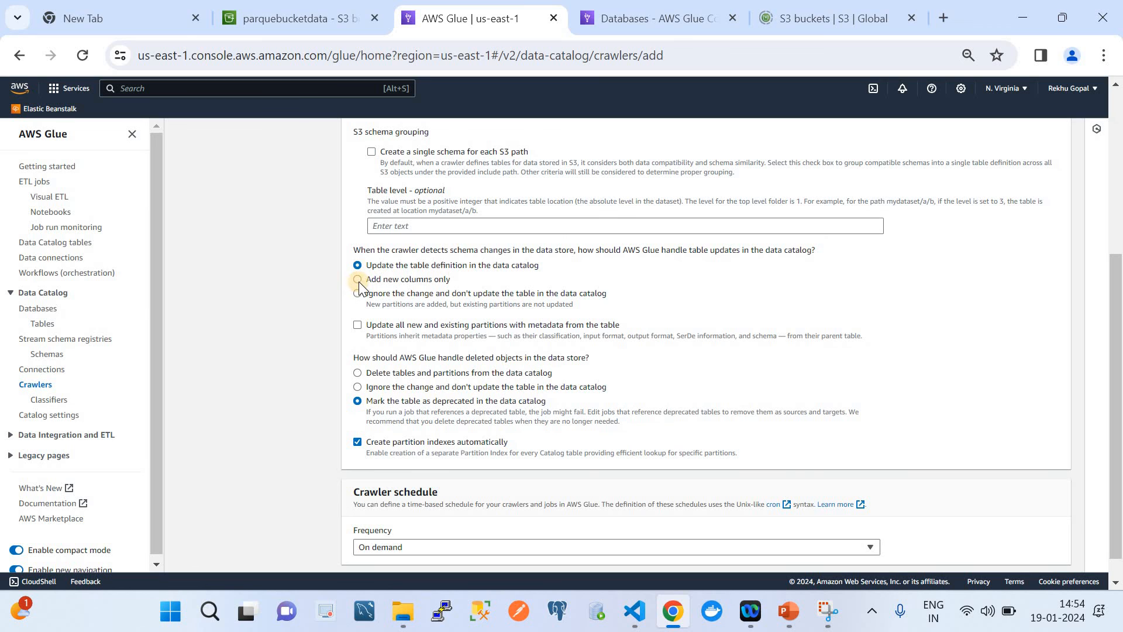
scroll(458, 296, "up", 1)
scroll(459, 301, "up", 2)
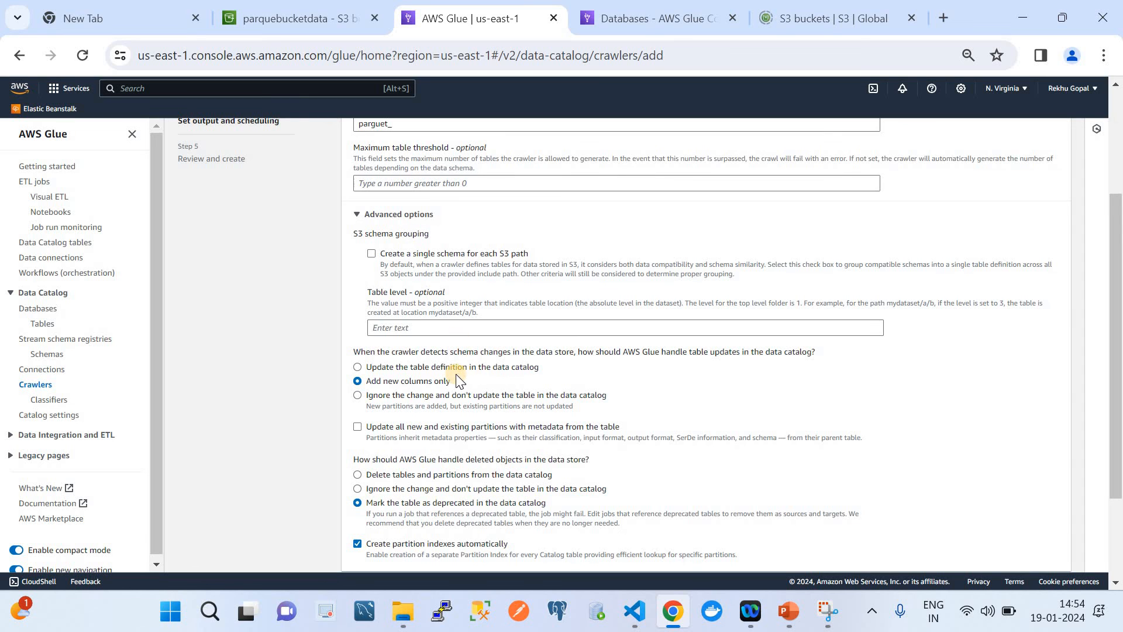
scroll(462, 377, "down", 2)
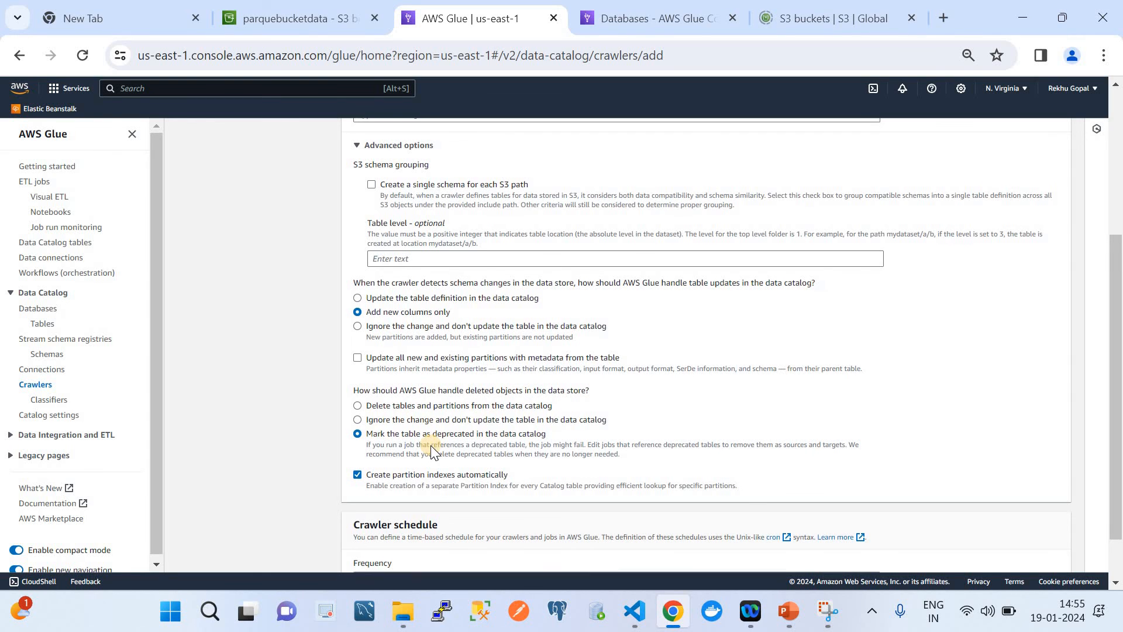
scroll(430, 444, "down", 1)
scroll(578, 368, "up", 5)
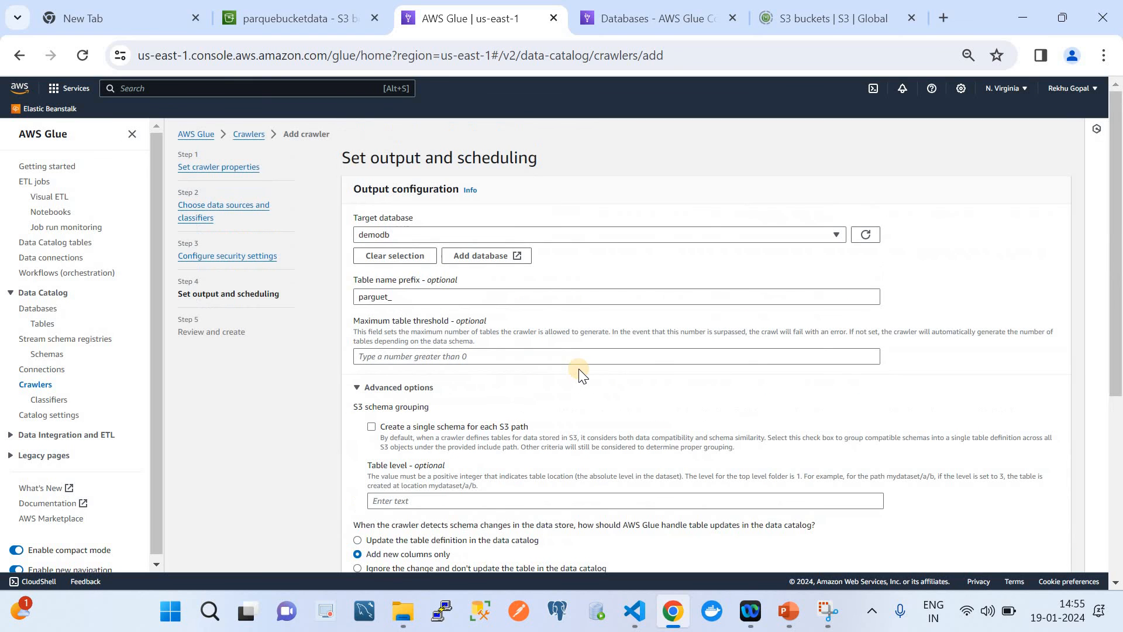
left_click(360, 388)
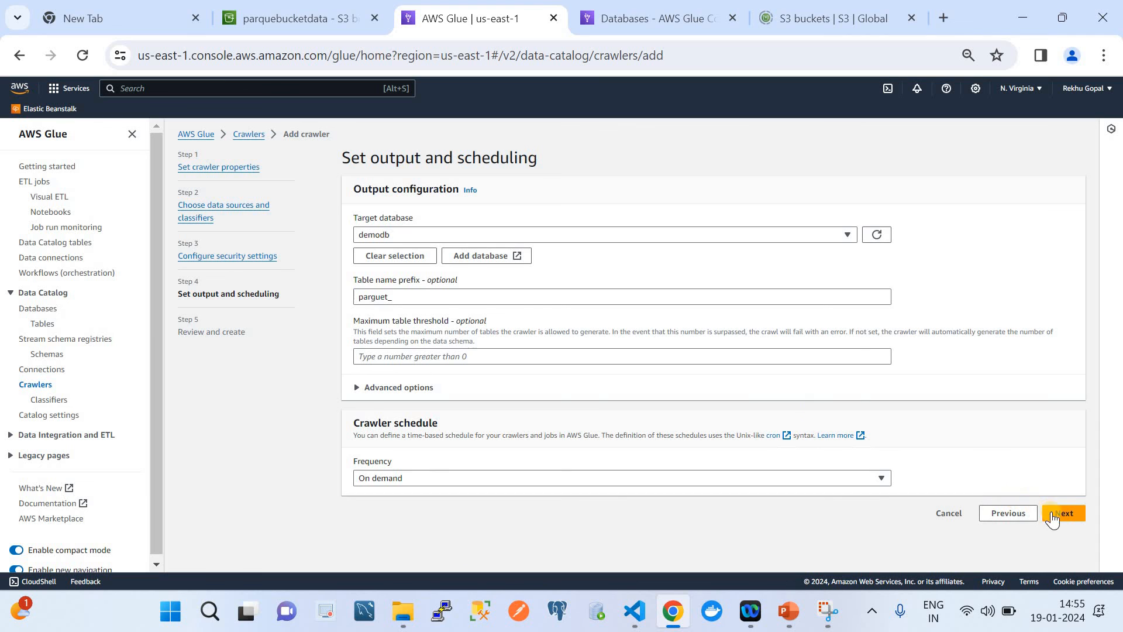
left_click(408, 395)
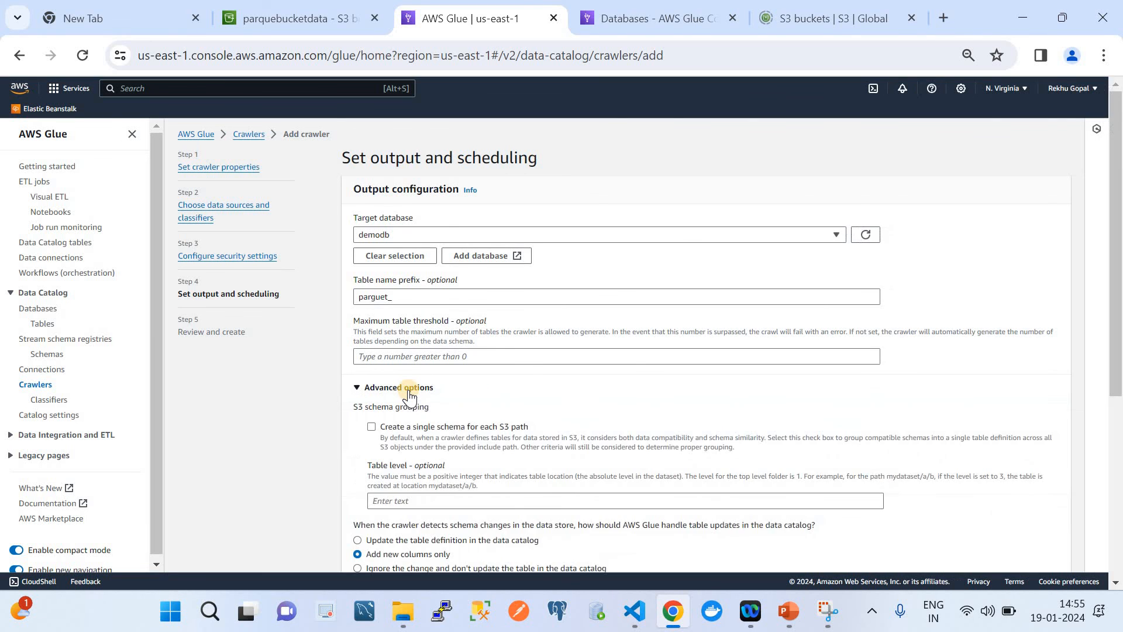
scroll(408, 396, "down", 5)
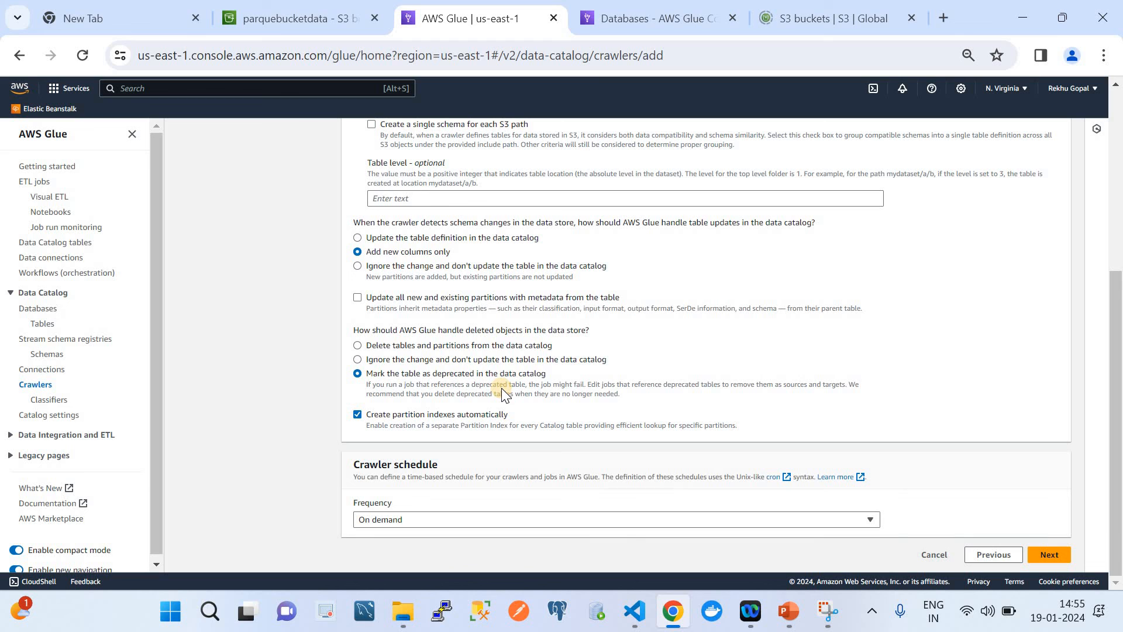
Step: Finish creating the DESTDATA crawler and run it from the refreshed crawlers list
left_click(1050, 557)
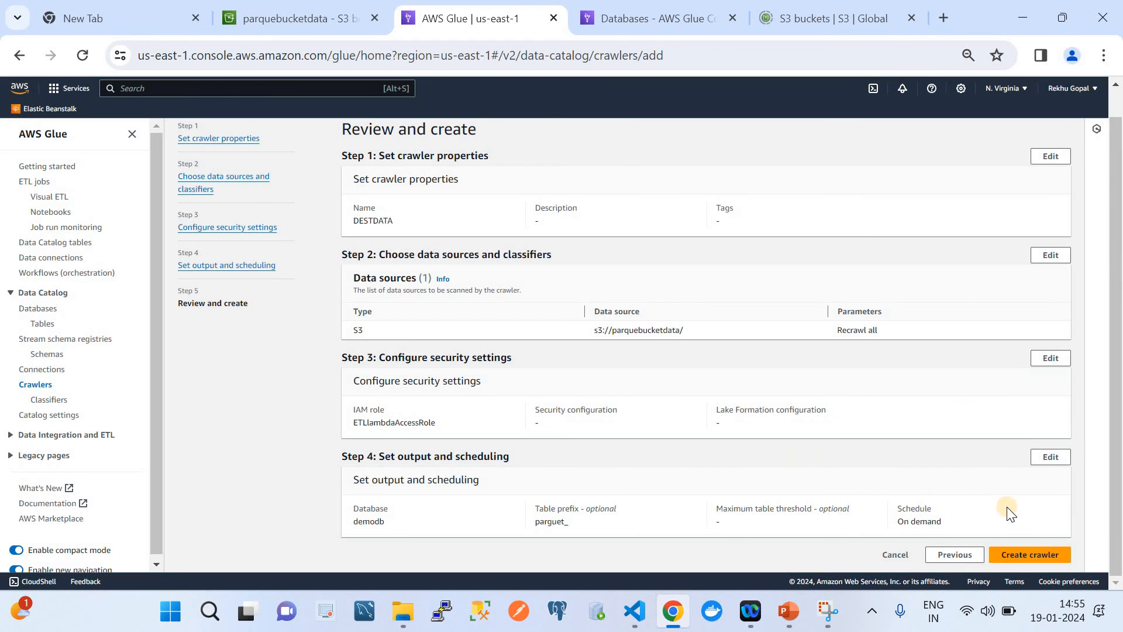
left_click(1040, 556)
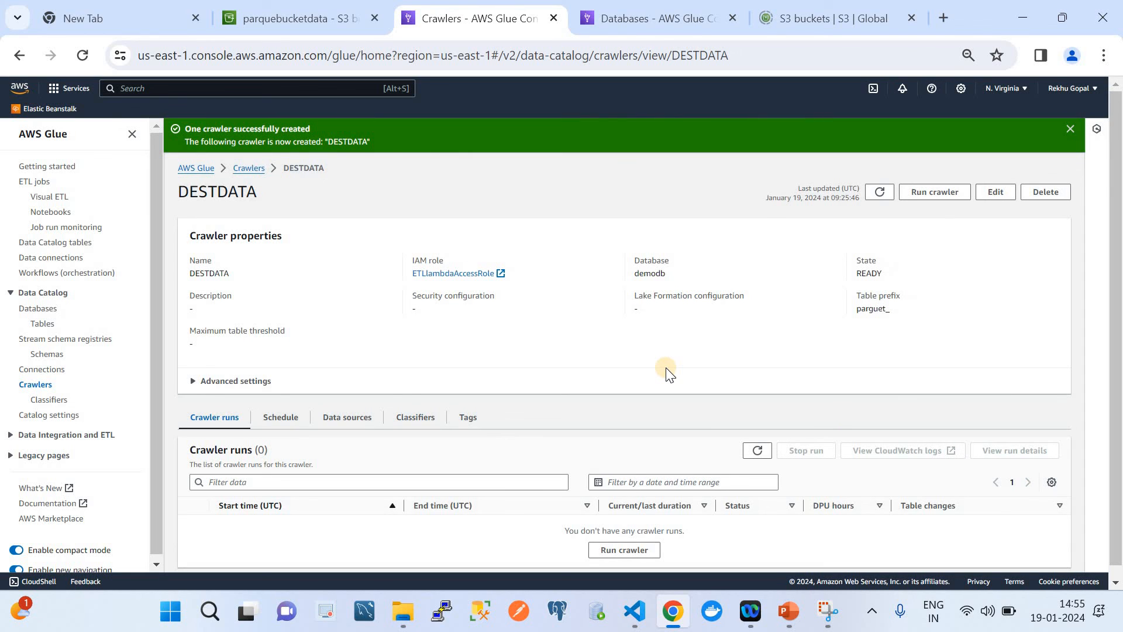
left_click(246, 168)
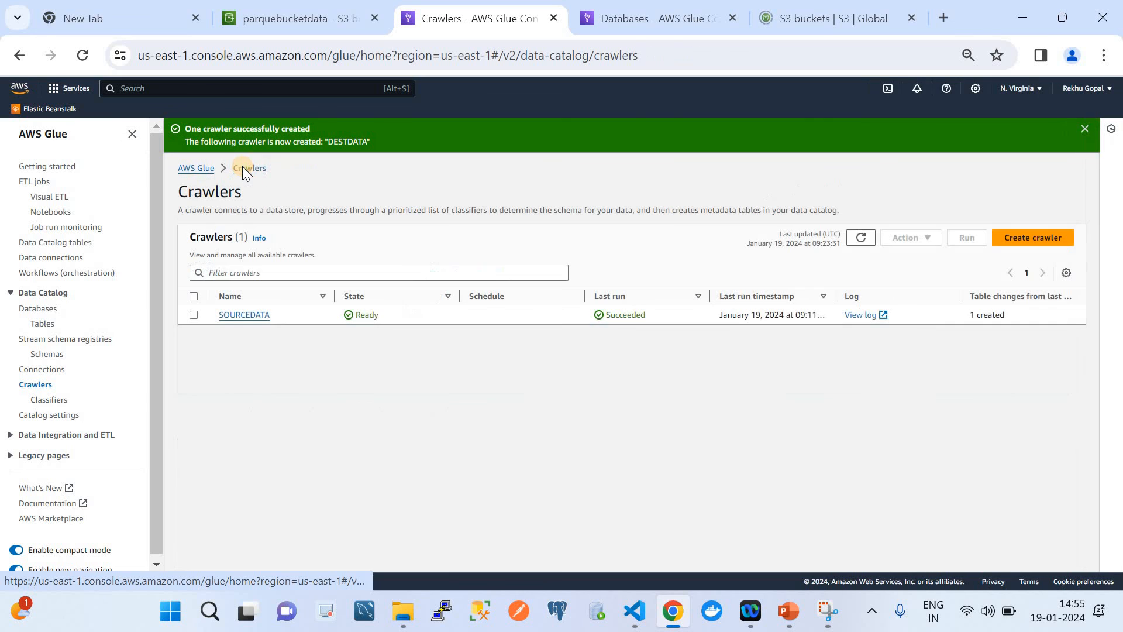
left_click(862, 240)
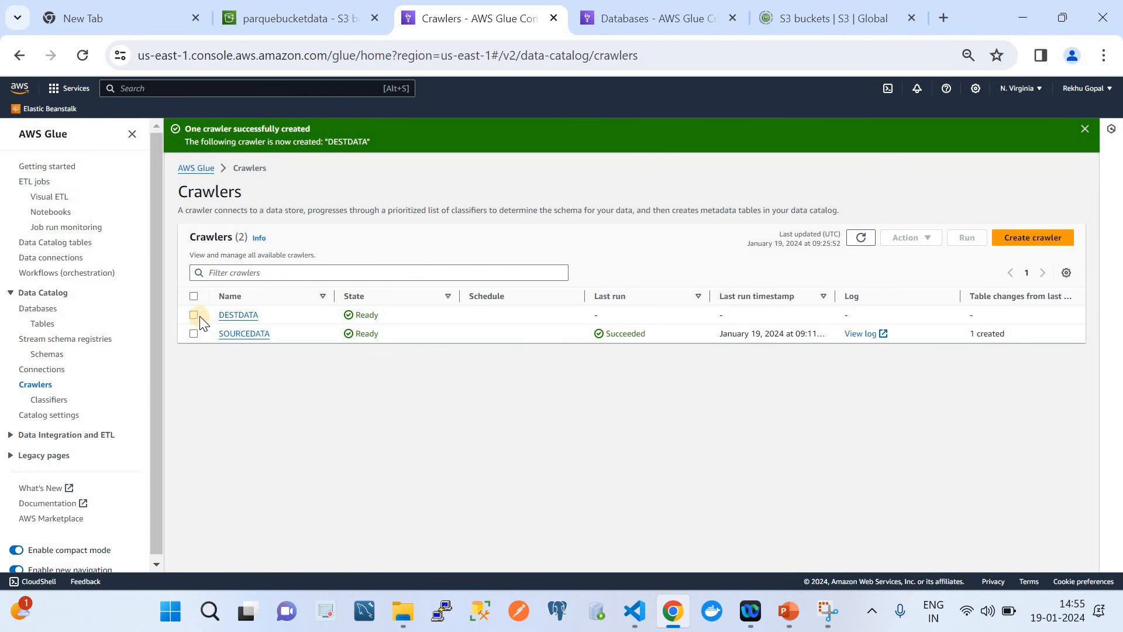
left_click(194, 314)
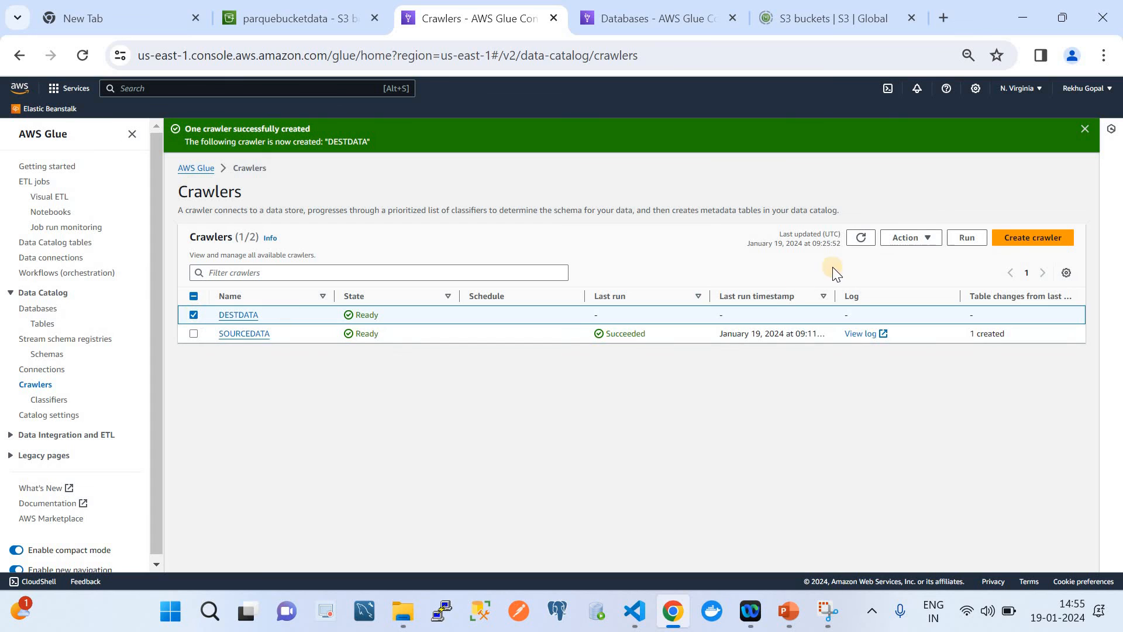
left_click(966, 239)
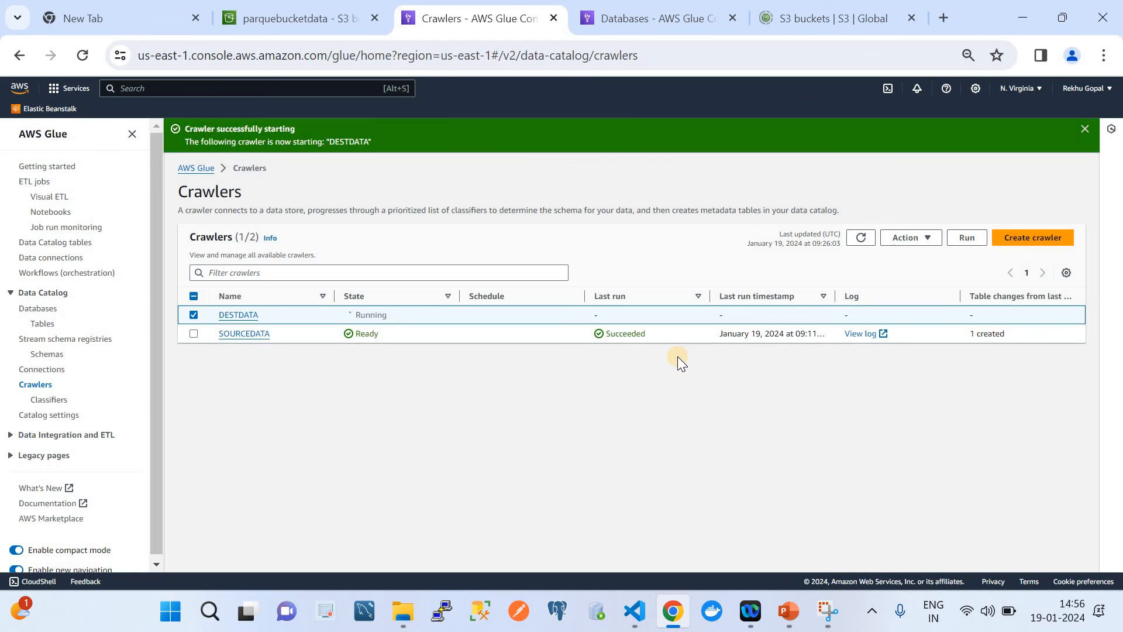
Step: Refresh the crawlers list repeatedly to follow the DESTDATA crawler until its run ends
left_click(852, 242)
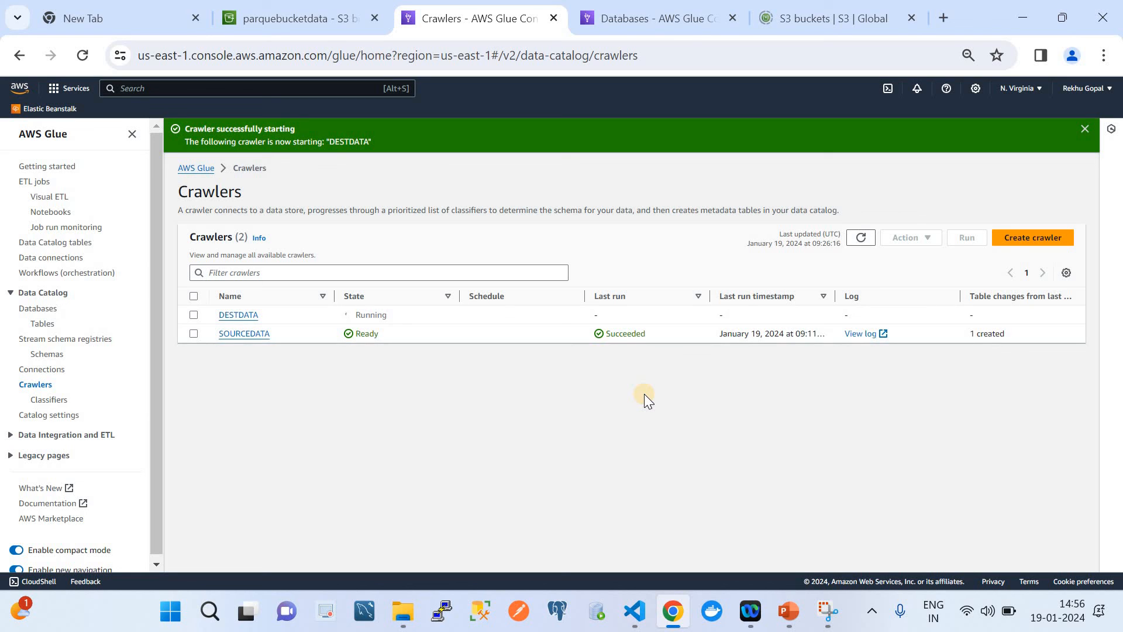
left_click(866, 240)
left_click(862, 239)
left_click(862, 239)
left_click(852, 241)
left_click(854, 245)
left_click(861, 237)
left_click(861, 238)
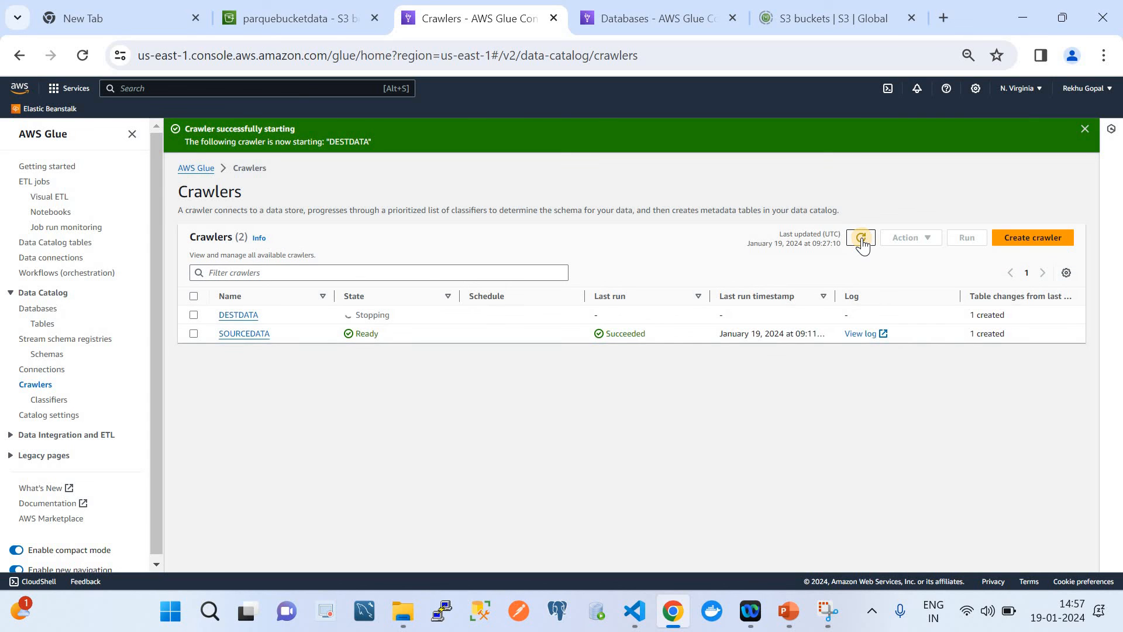
left_click(857, 238)
left_click(857, 238)
left_click(856, 238)
left_click(856, 238)
Step: Open the demodb database and its parguet_parquebucketdata table to examine the column schema
left_click(38, 310)
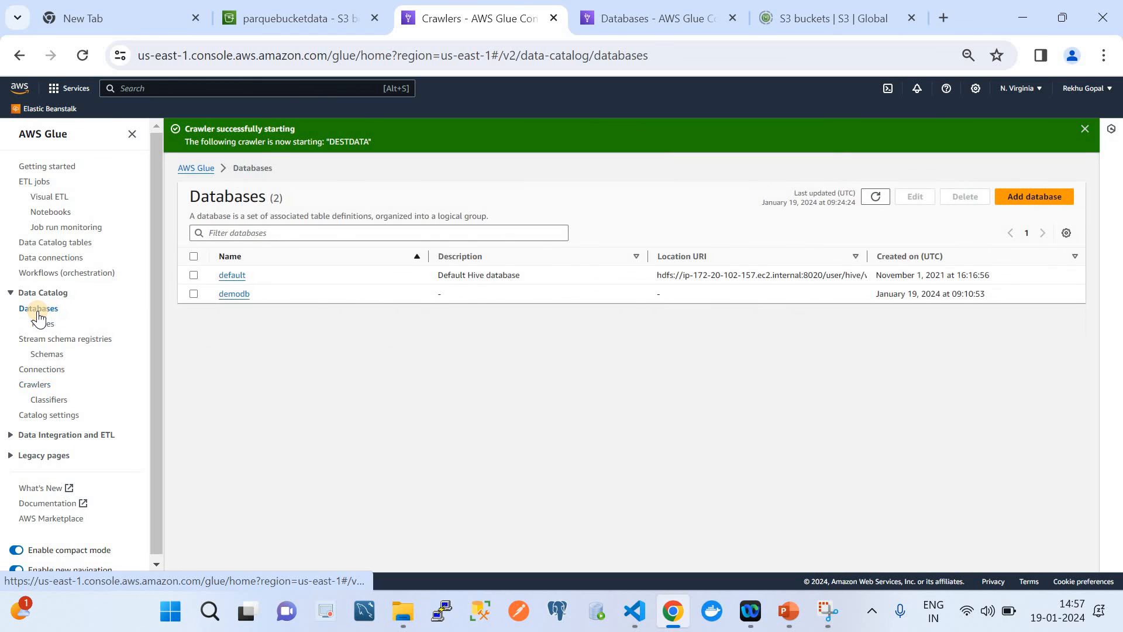
left_click(234, 293)
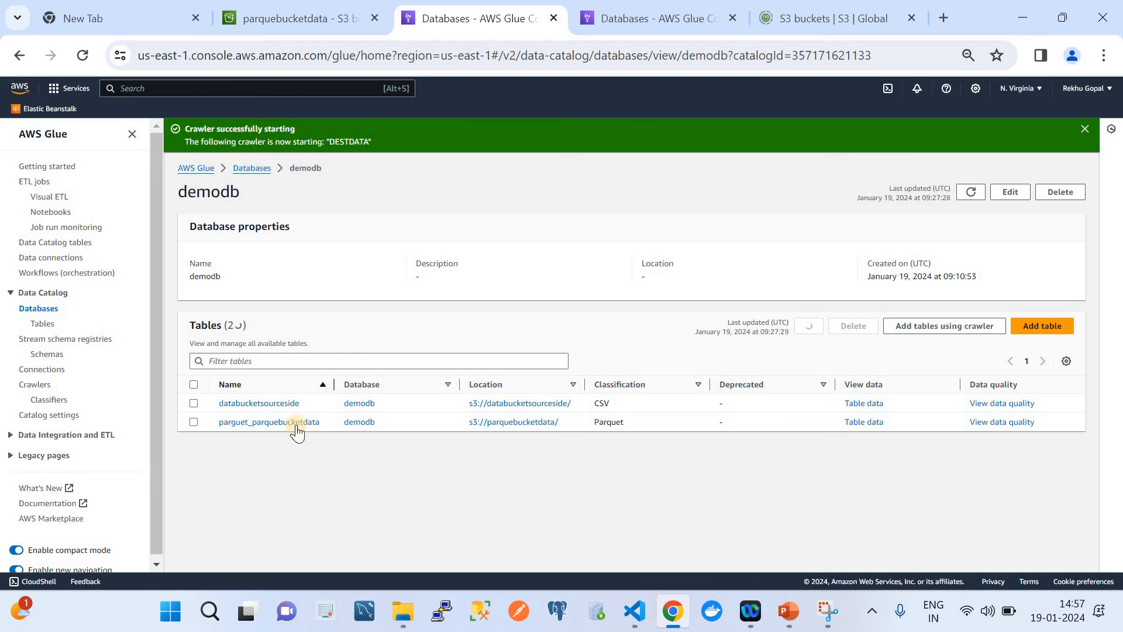
left_click(266, 422)
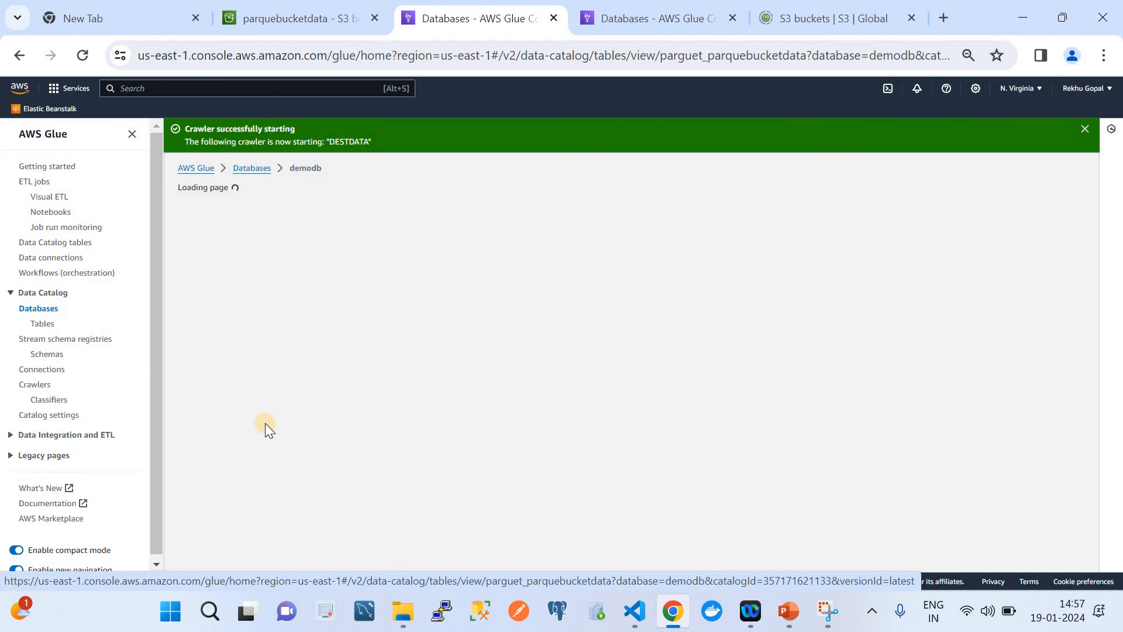
scroll(421, 419, "down", 1)
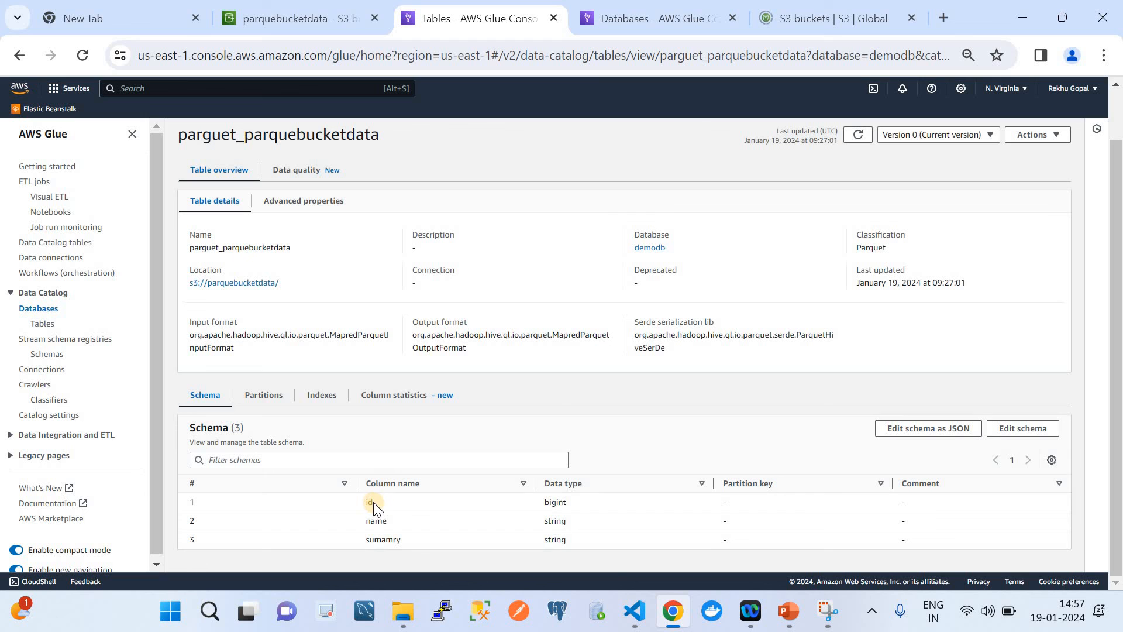
Step: Compare the table schema with TestReport.csv in Visual Studio Code and the ETL diagram in PowerPoint, returning to the AWS Glue page in Chrome after each
left_click(634, 610)
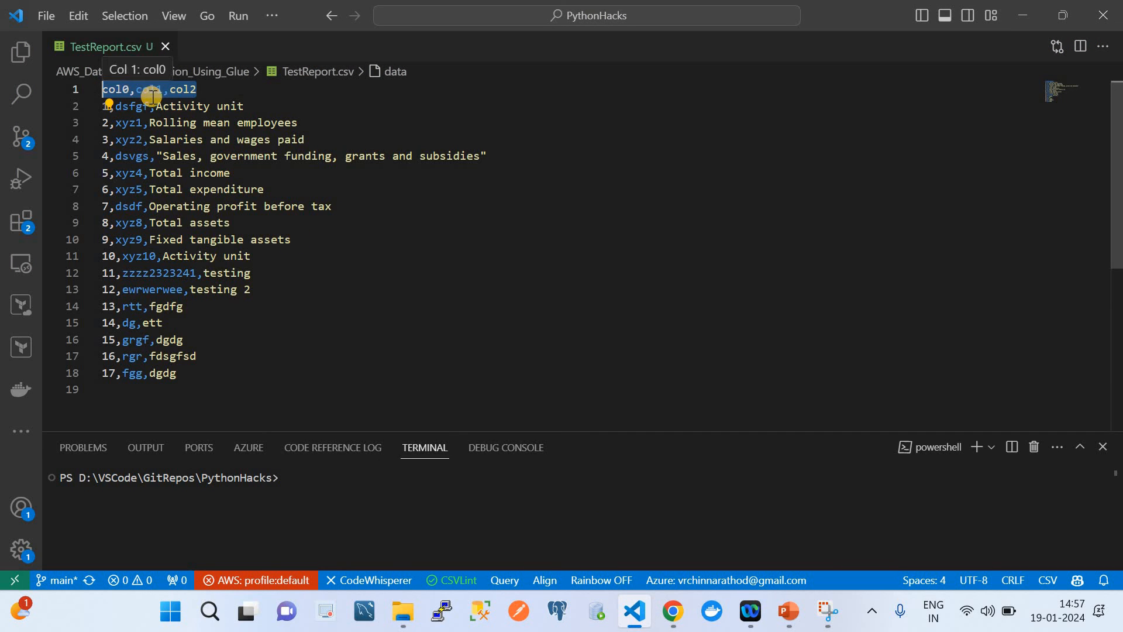
left_click(674, 610)
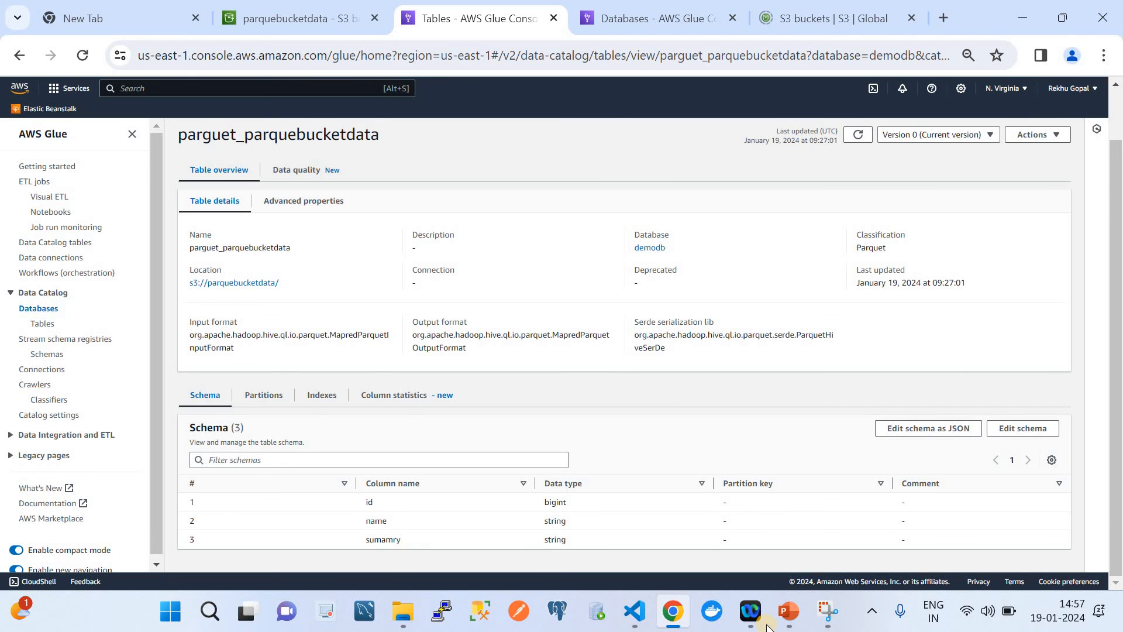
left_click(788, 612)
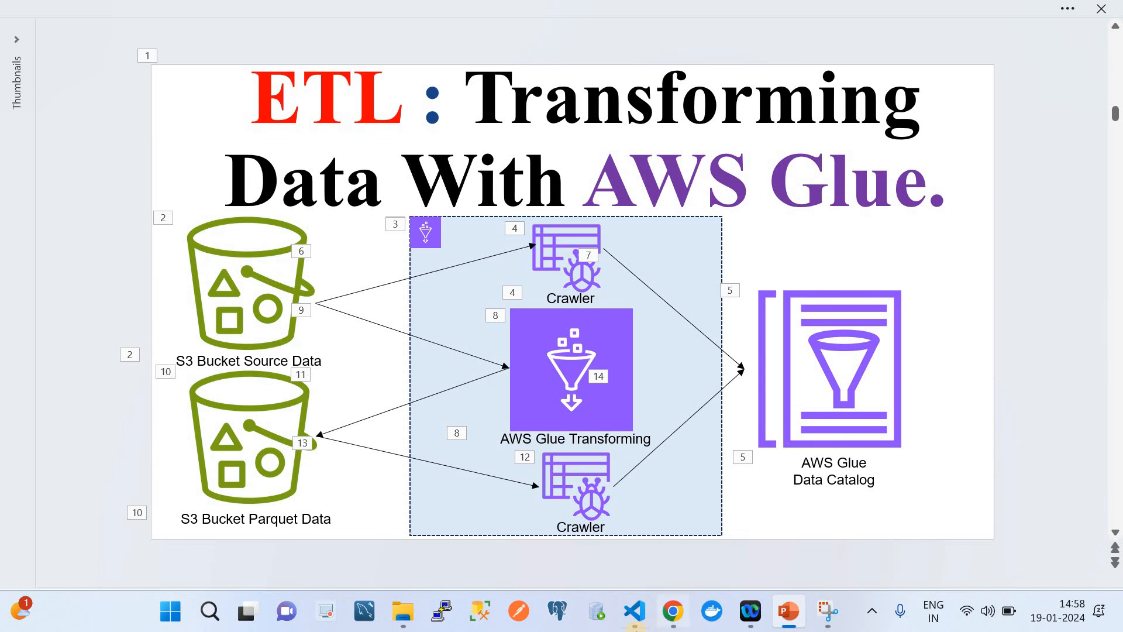
left_click(673, 611)
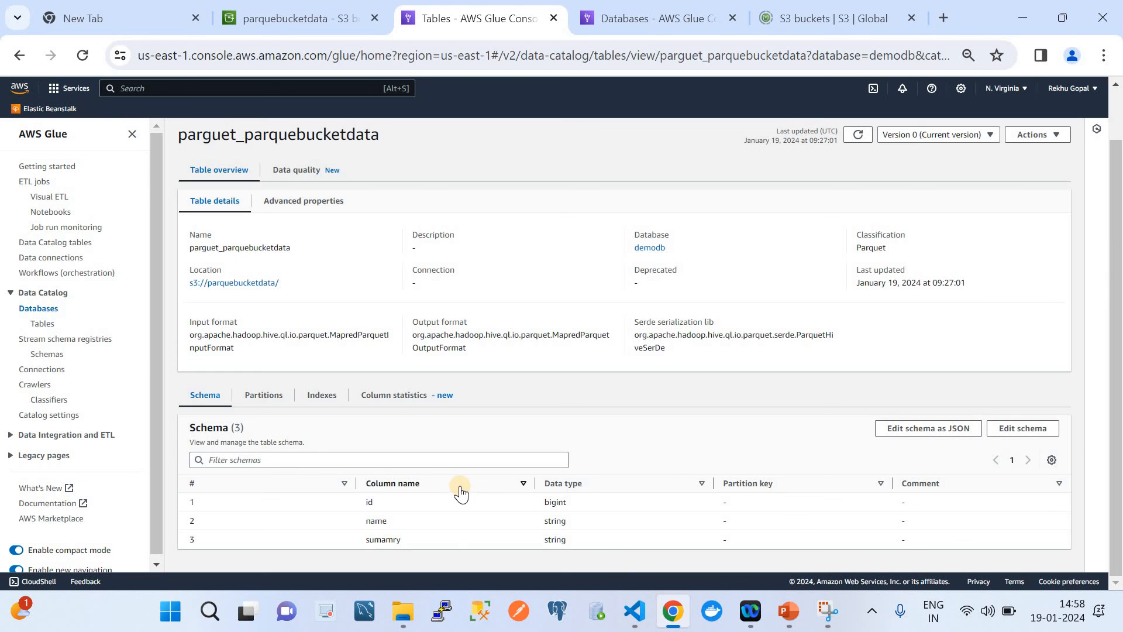